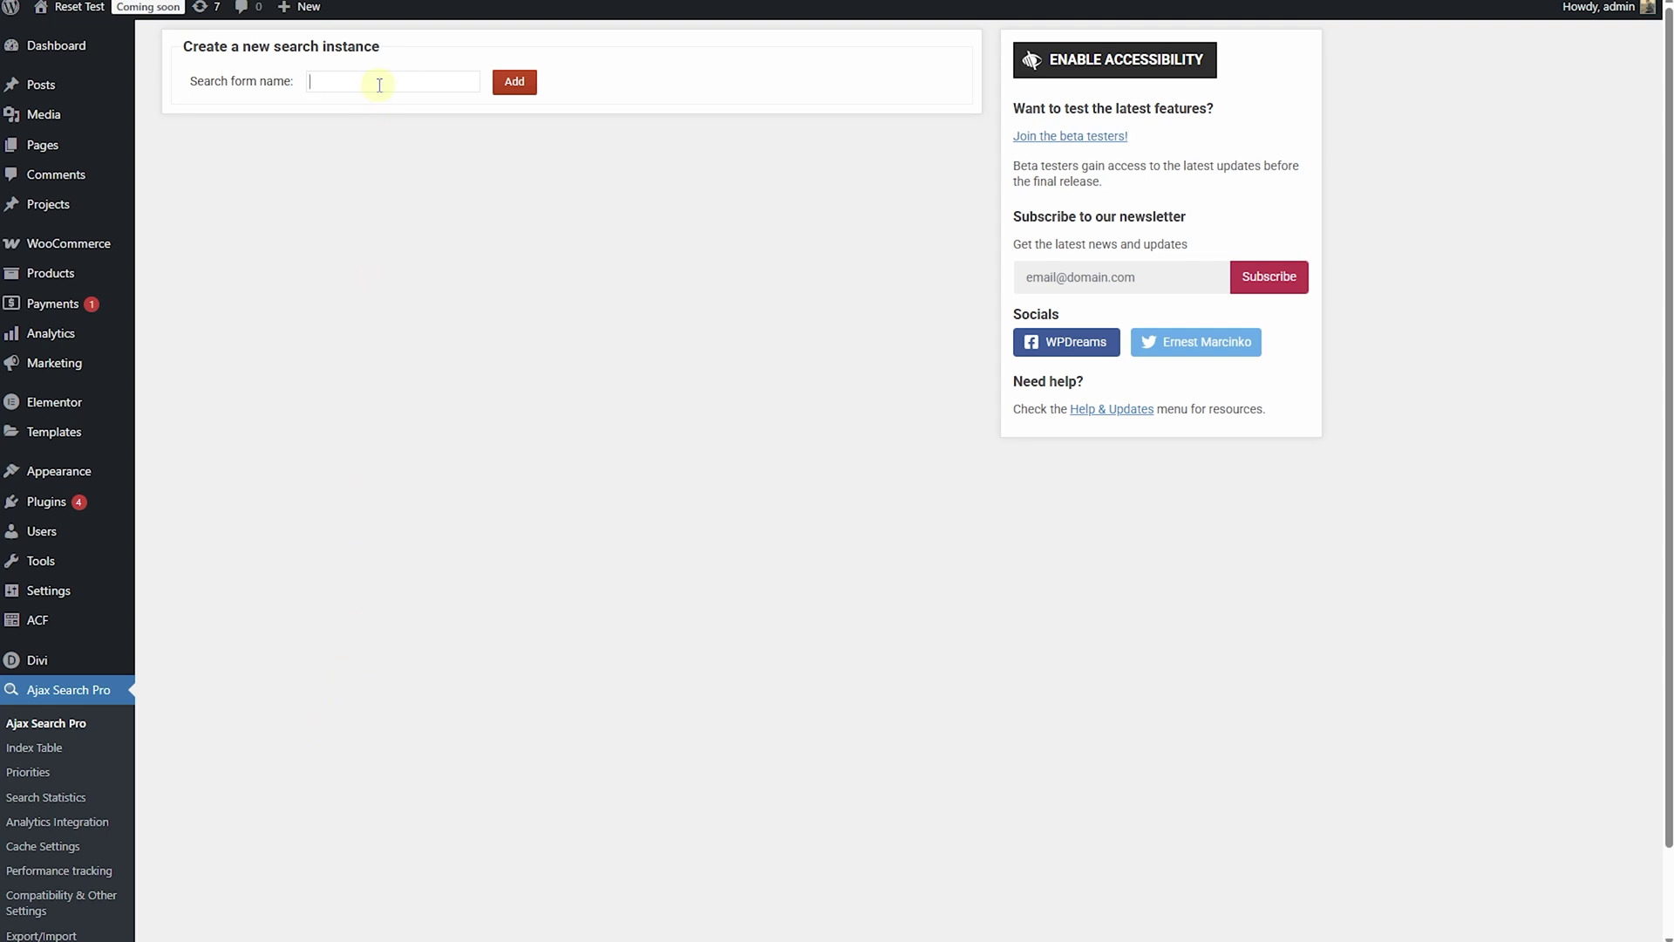
# Add the 'Divi' search instance (shortcode id 11) and open its Search Sources settings
pyautogui.click(513, 84)
pyautogui.click(198, 272)
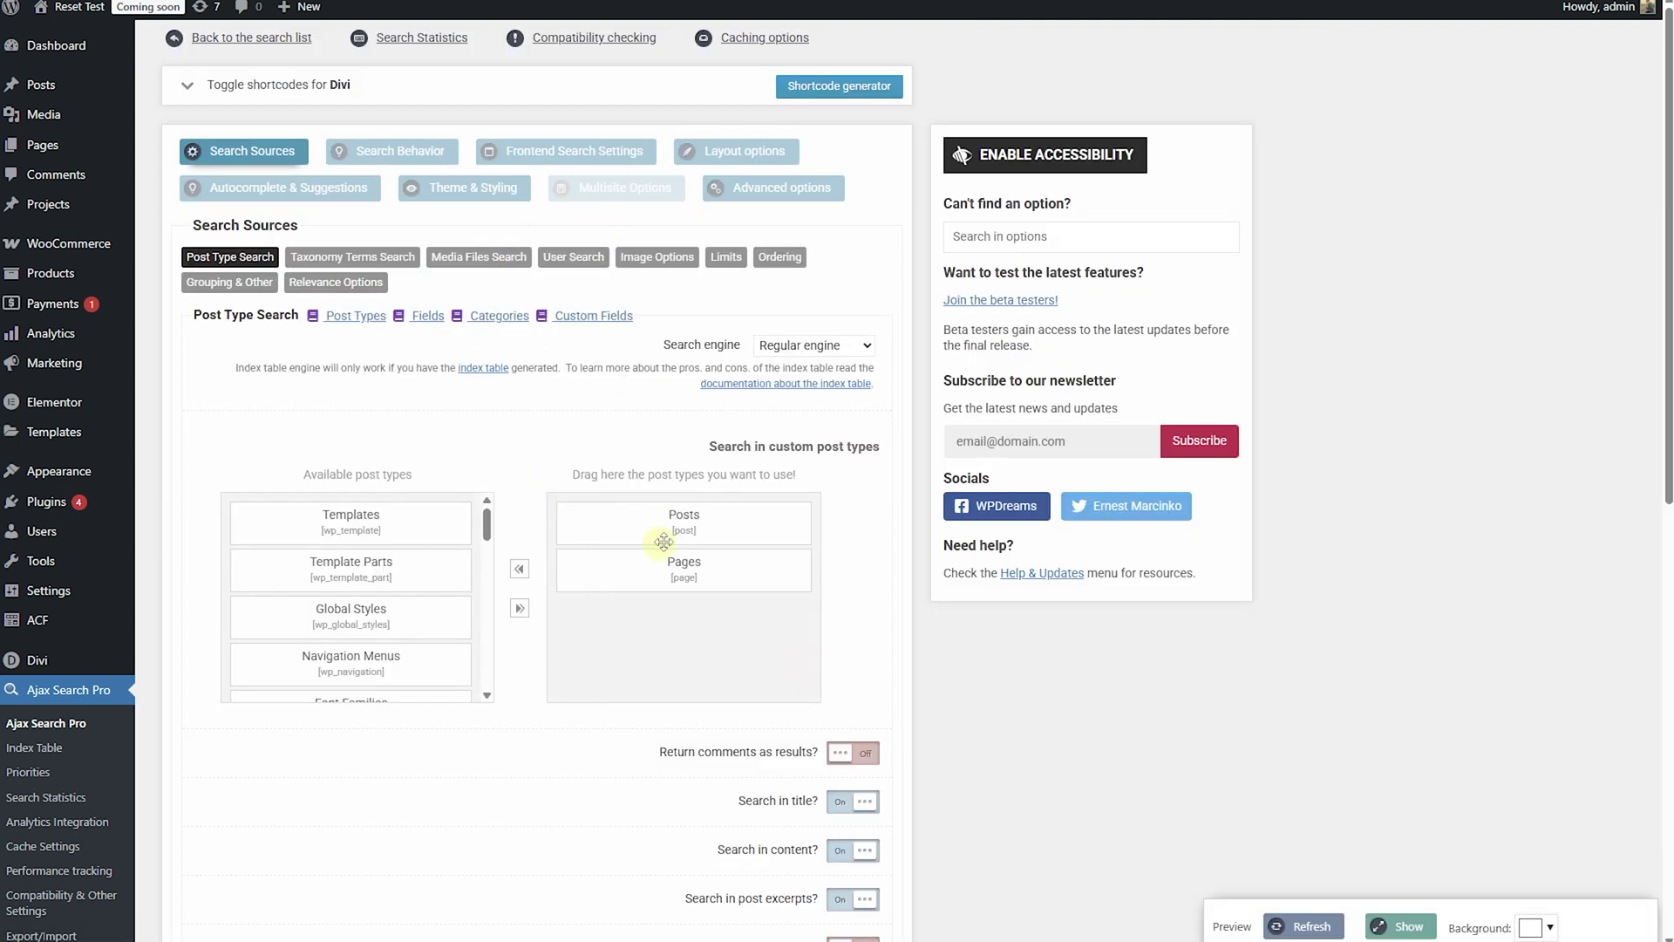
# Set Post Type Search to Products only, removing Posts and Pages from the custom post types
pyautogui.scroll(-5, 390, 581)
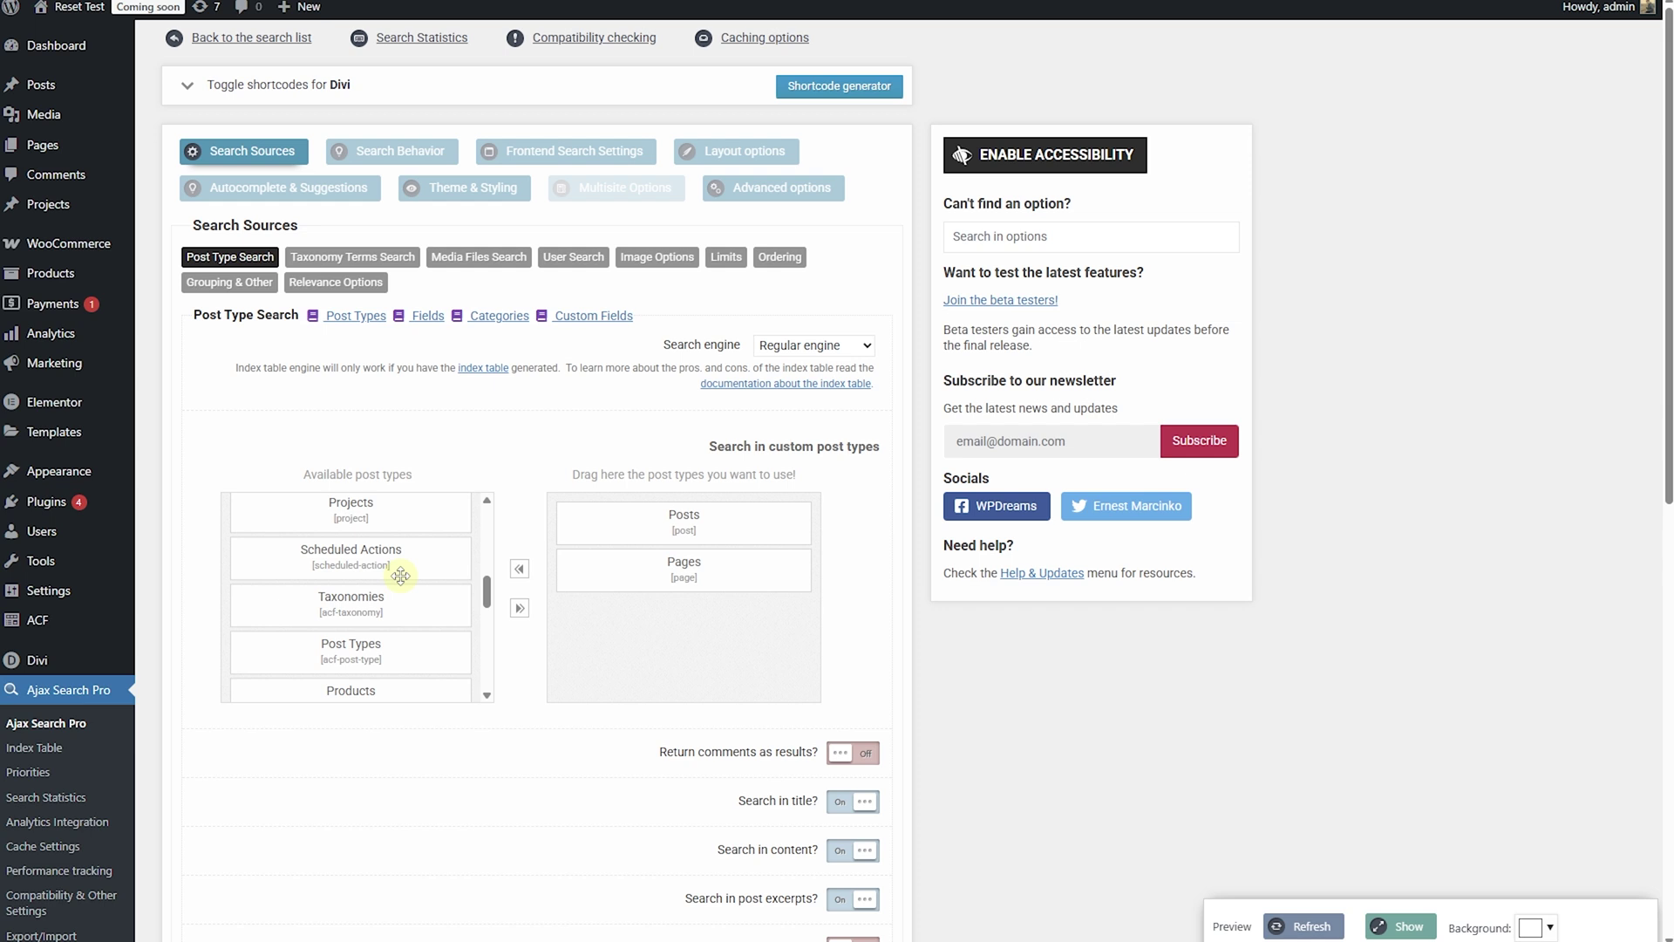
pyautogui.moveTo(374, 602); pyautogui.dragTo(796, 500)
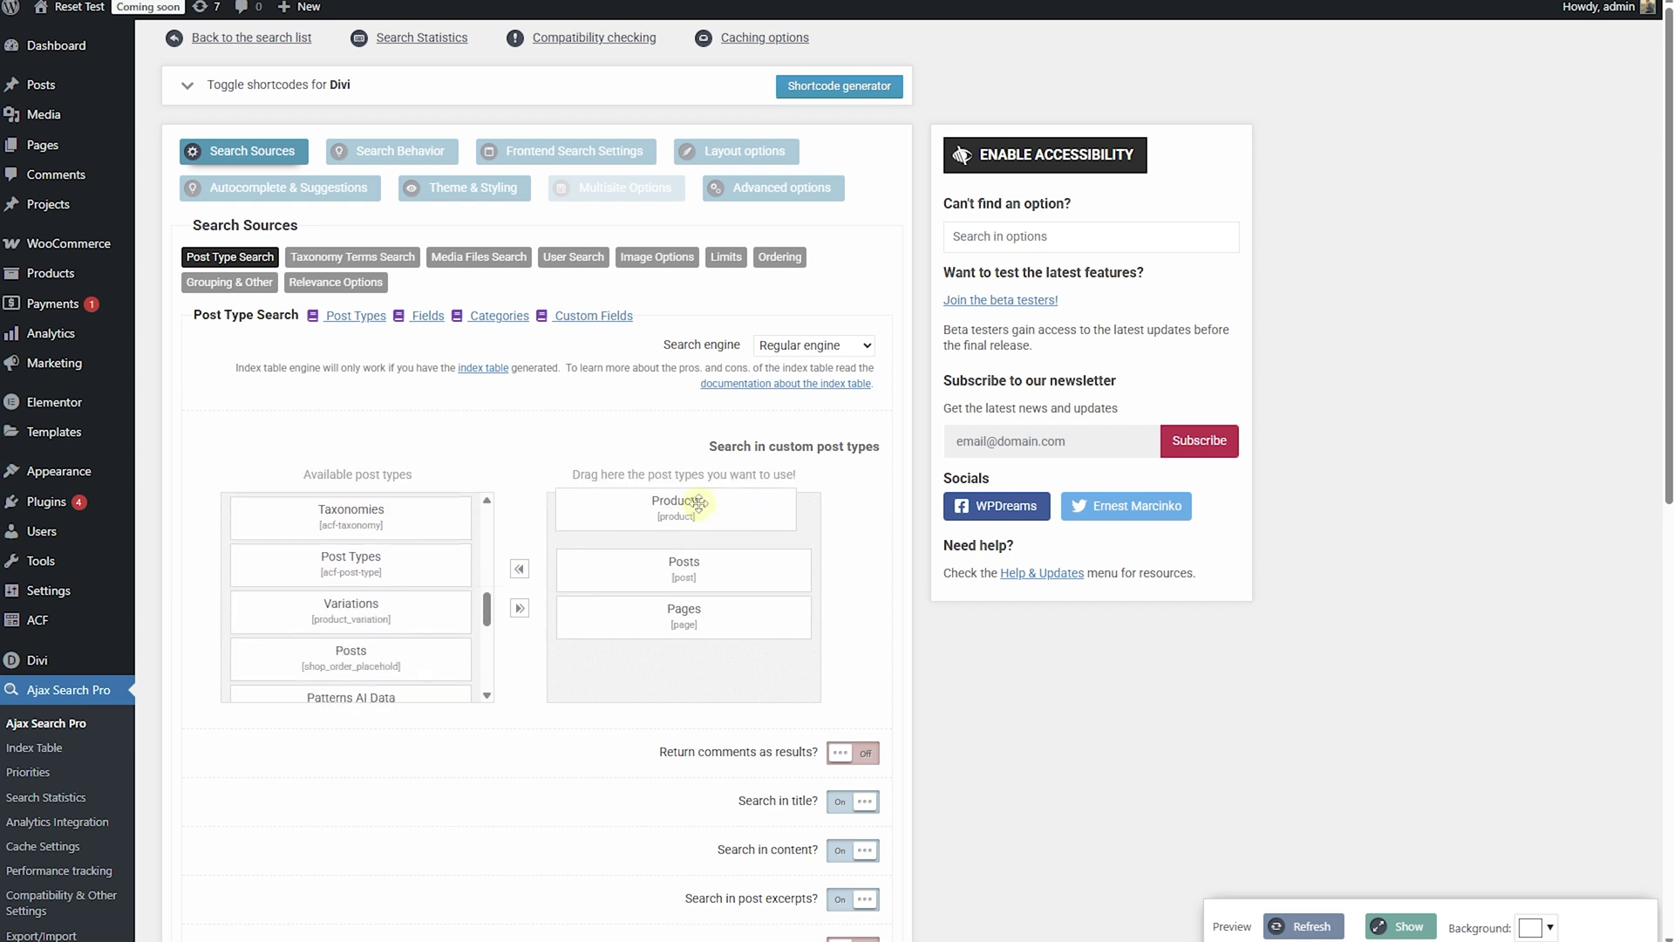
pyautogui.moveTo(702, 577); pyautogui.dragTo(488, 602)
pyautogui.moveTo(683, 569); pyautogui.dragTo(523, 584)
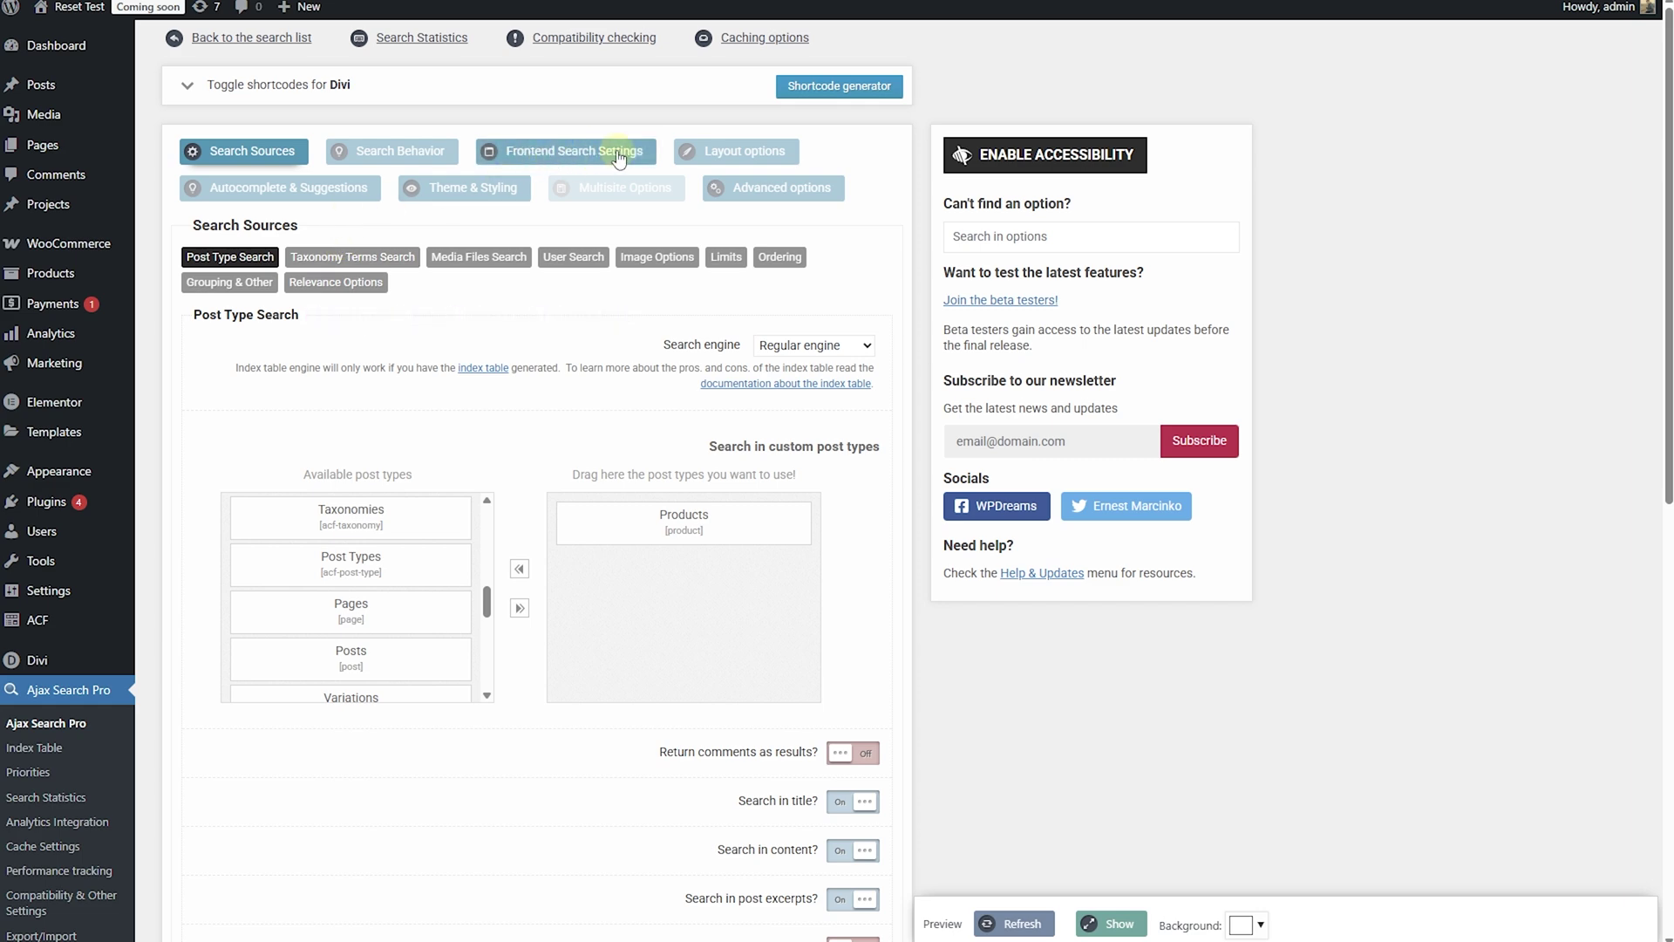
# Turn 'Set the search settings to visible by default' On and set the position to Block or custom
pyautogui.click(532, 153)
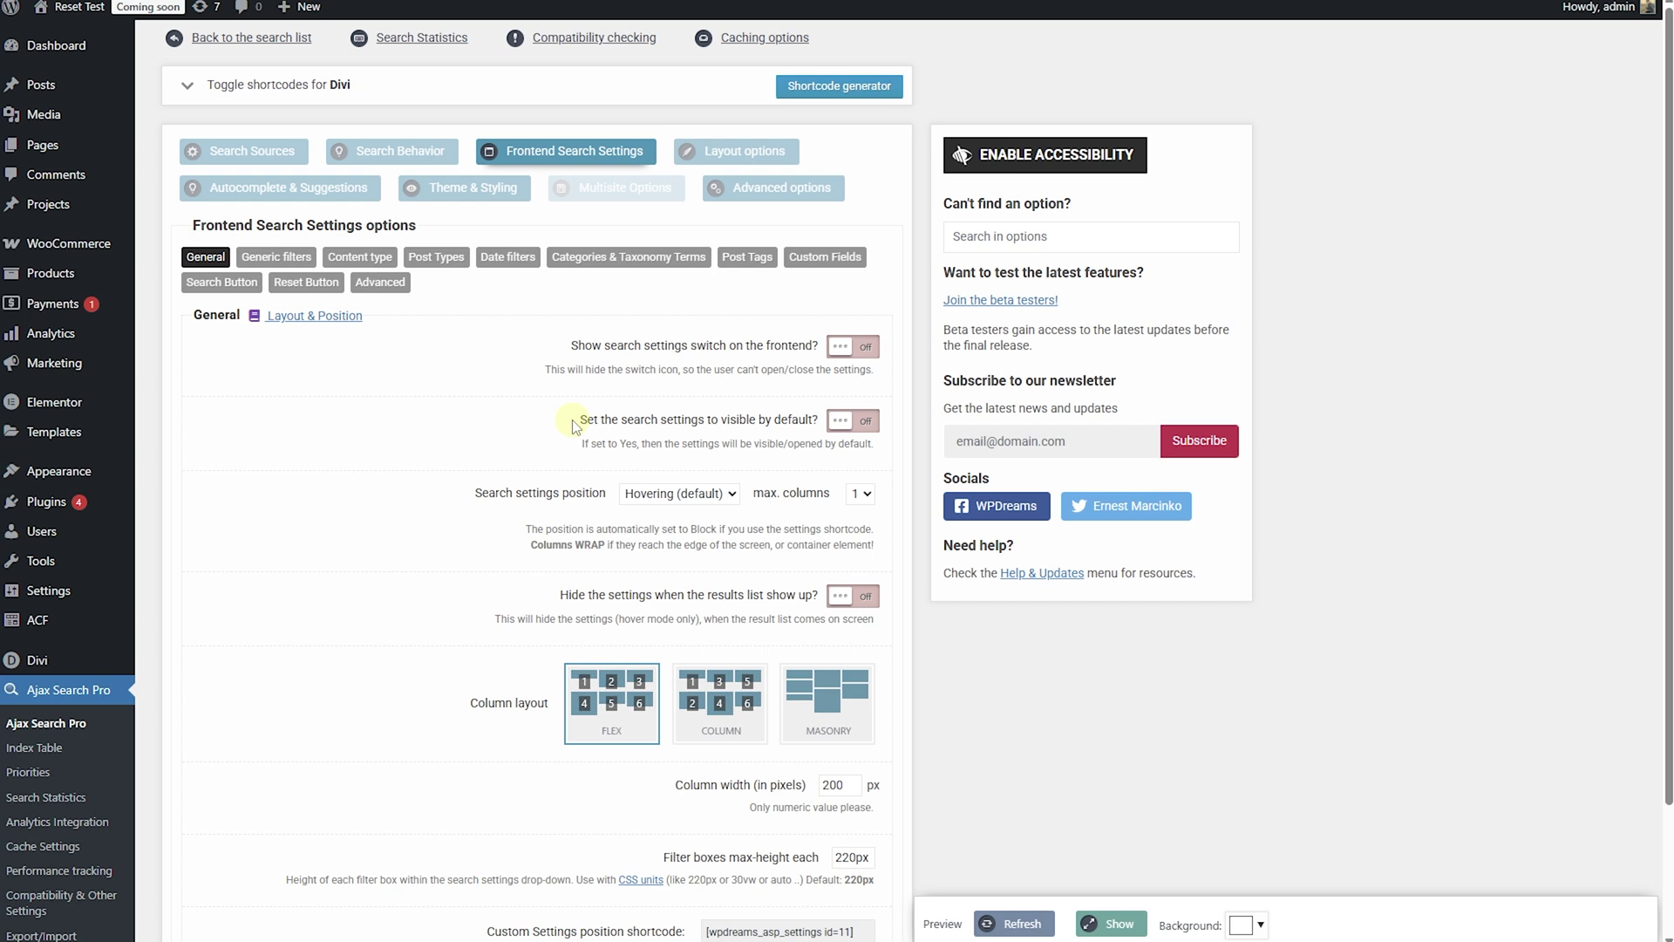
pyautogui.moveTo(574, 427); pyautogui.dragTo(855, 422)
pyautogui.click(853, 421)
pyautogui.click(674, 496)
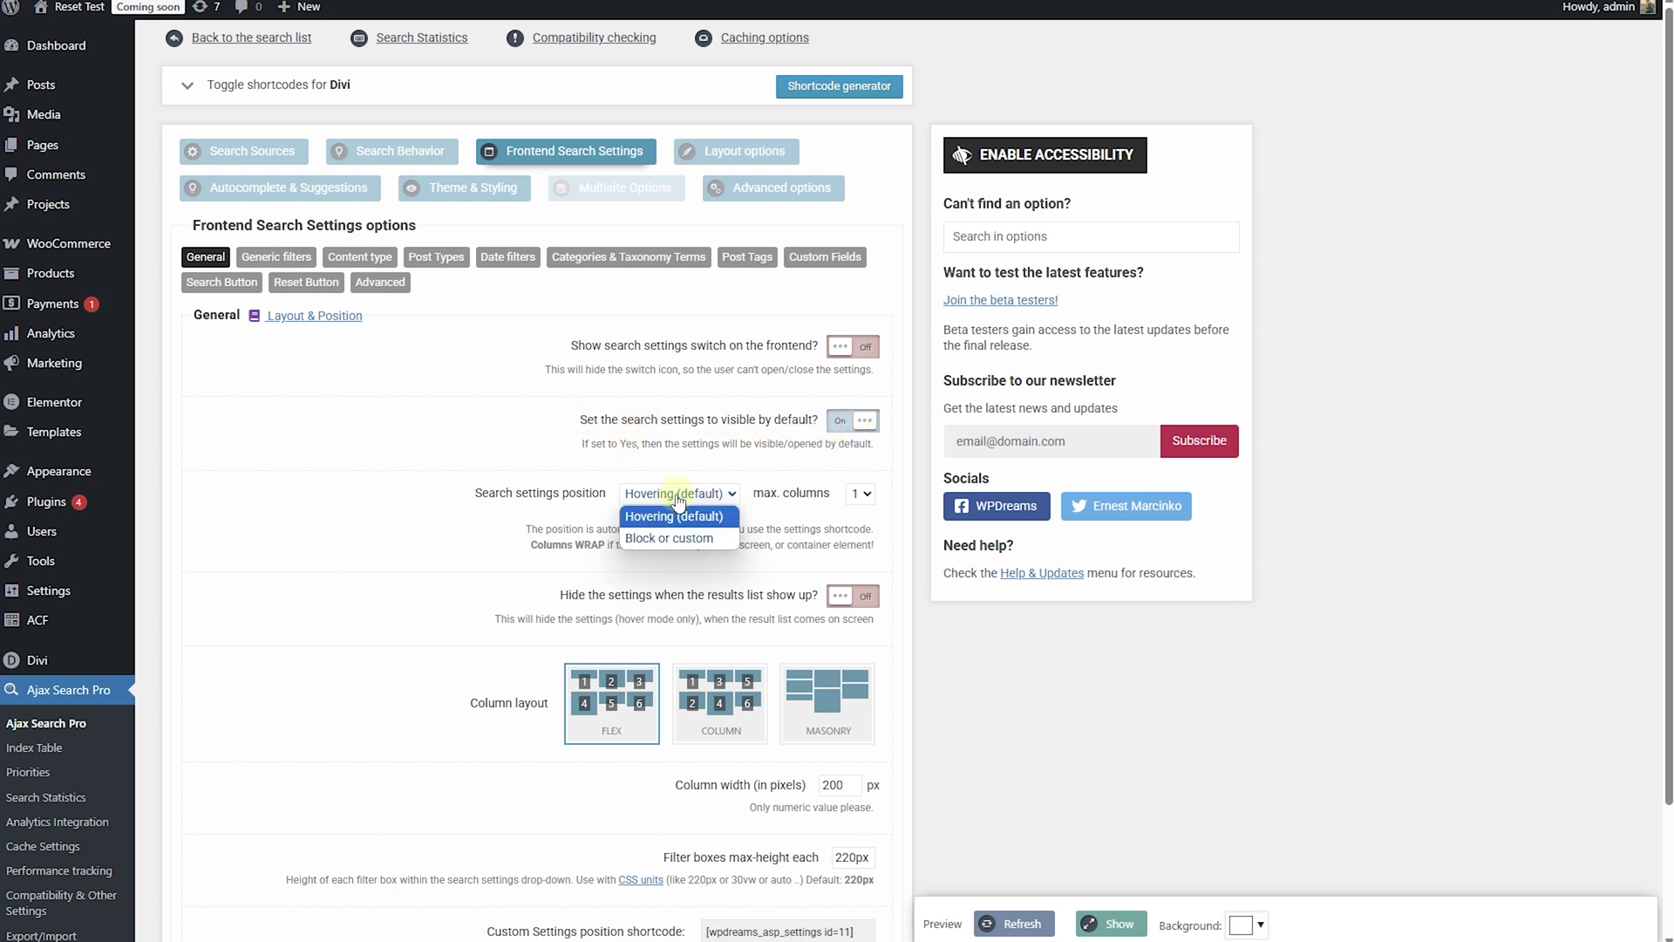
pyautogui.click(670, 539)
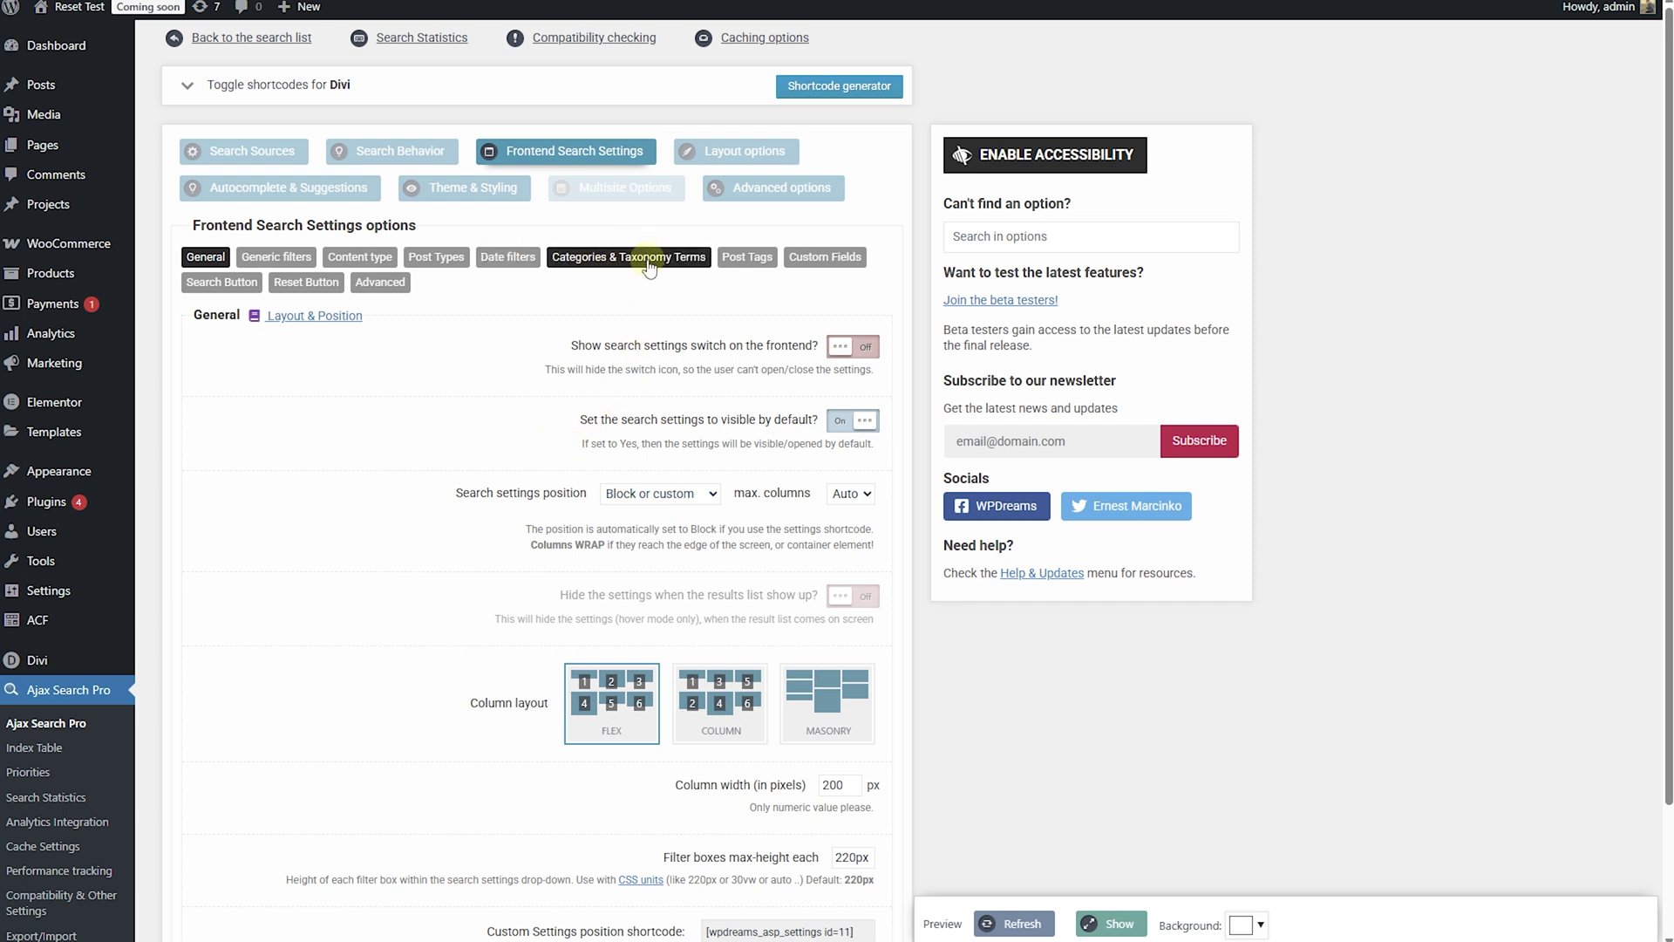
# Filter by the product_cat taxonomy including all its terms, and show the live preview
pyautogui.click(587, 259)
pyautogui.click(445, 419)
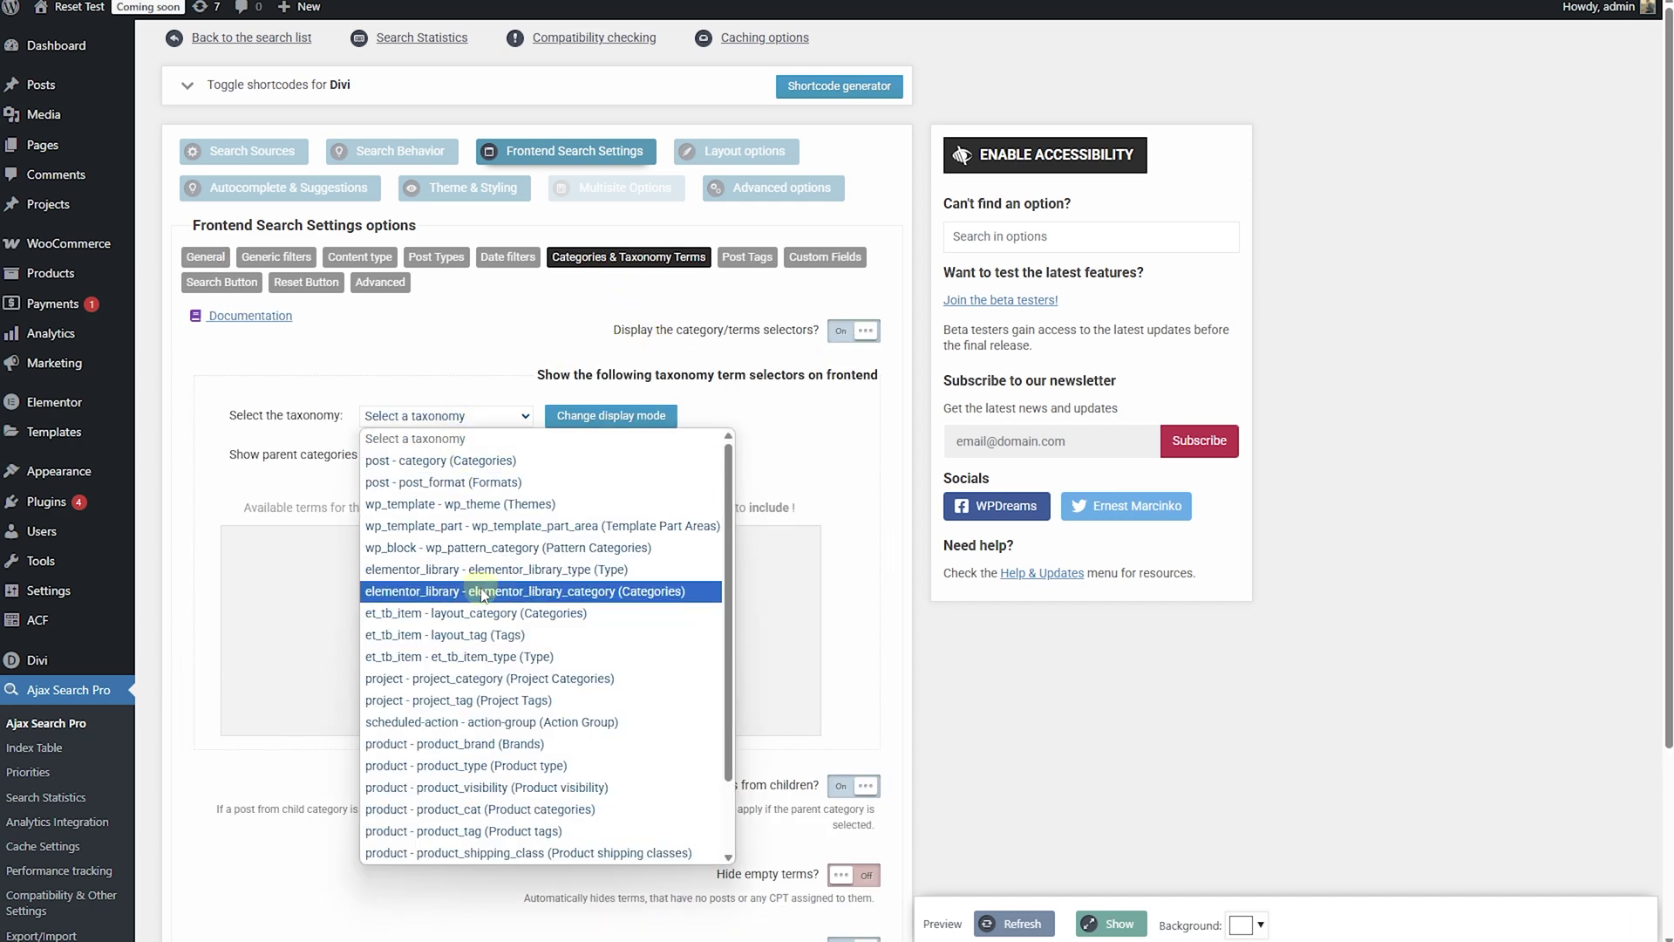
pyautogui.scroll(-2, 506, 611)
pyautogui.click(562, 722)
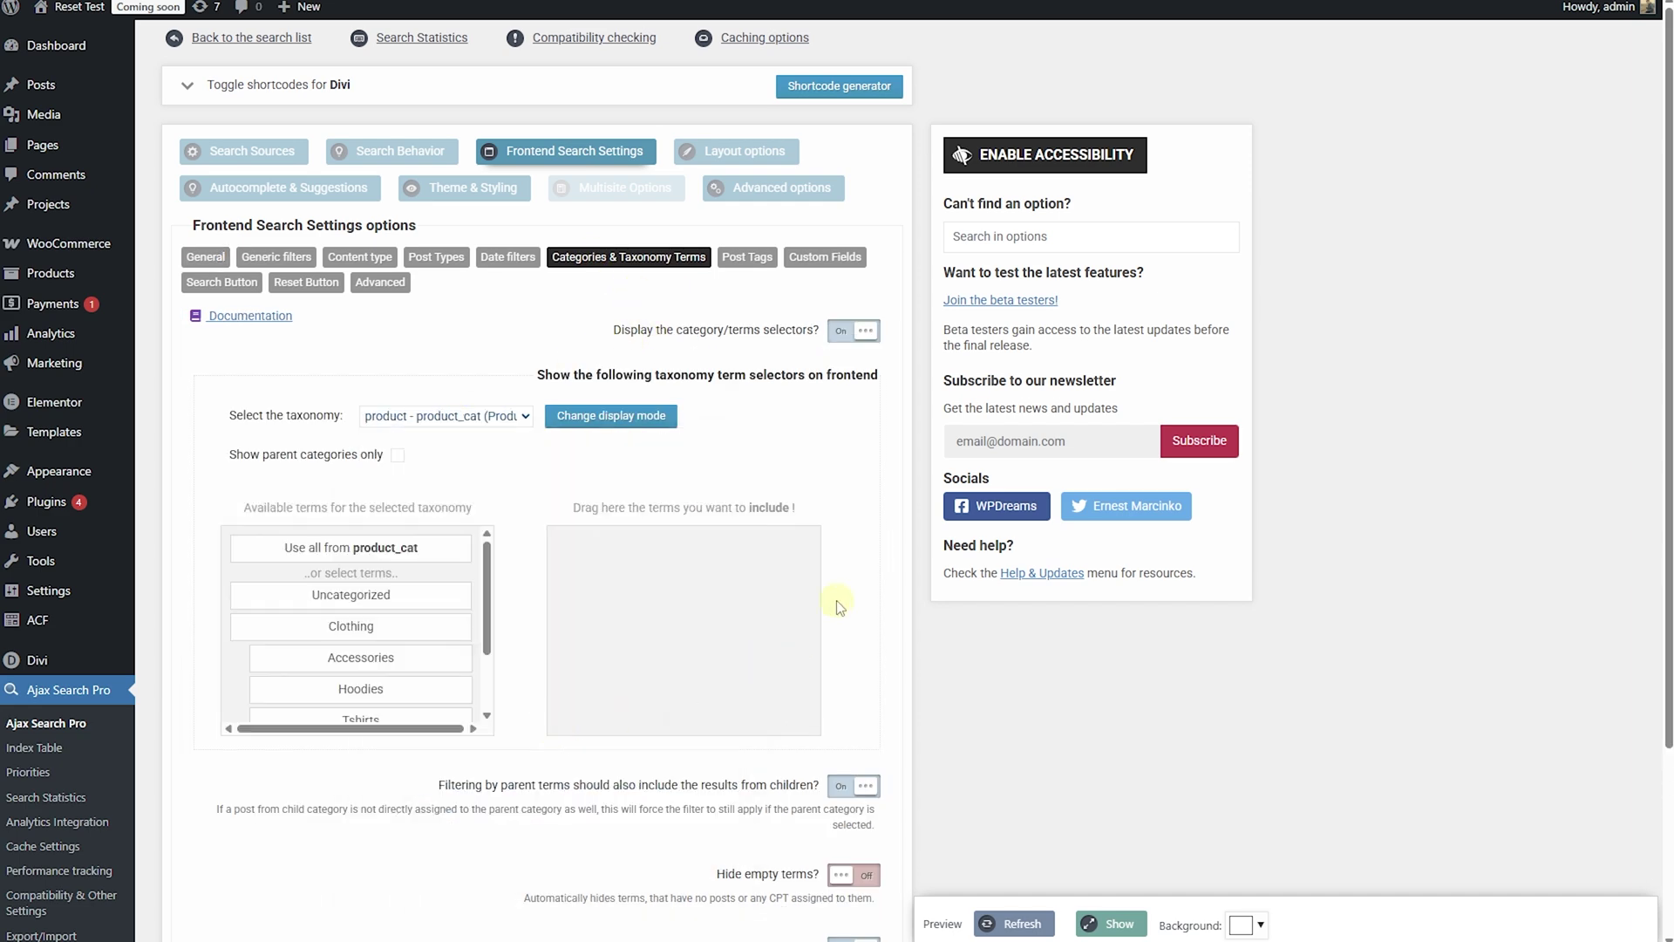
pyautogui.moveTo(404, 551); pyautogui.dragTo(803, 594)
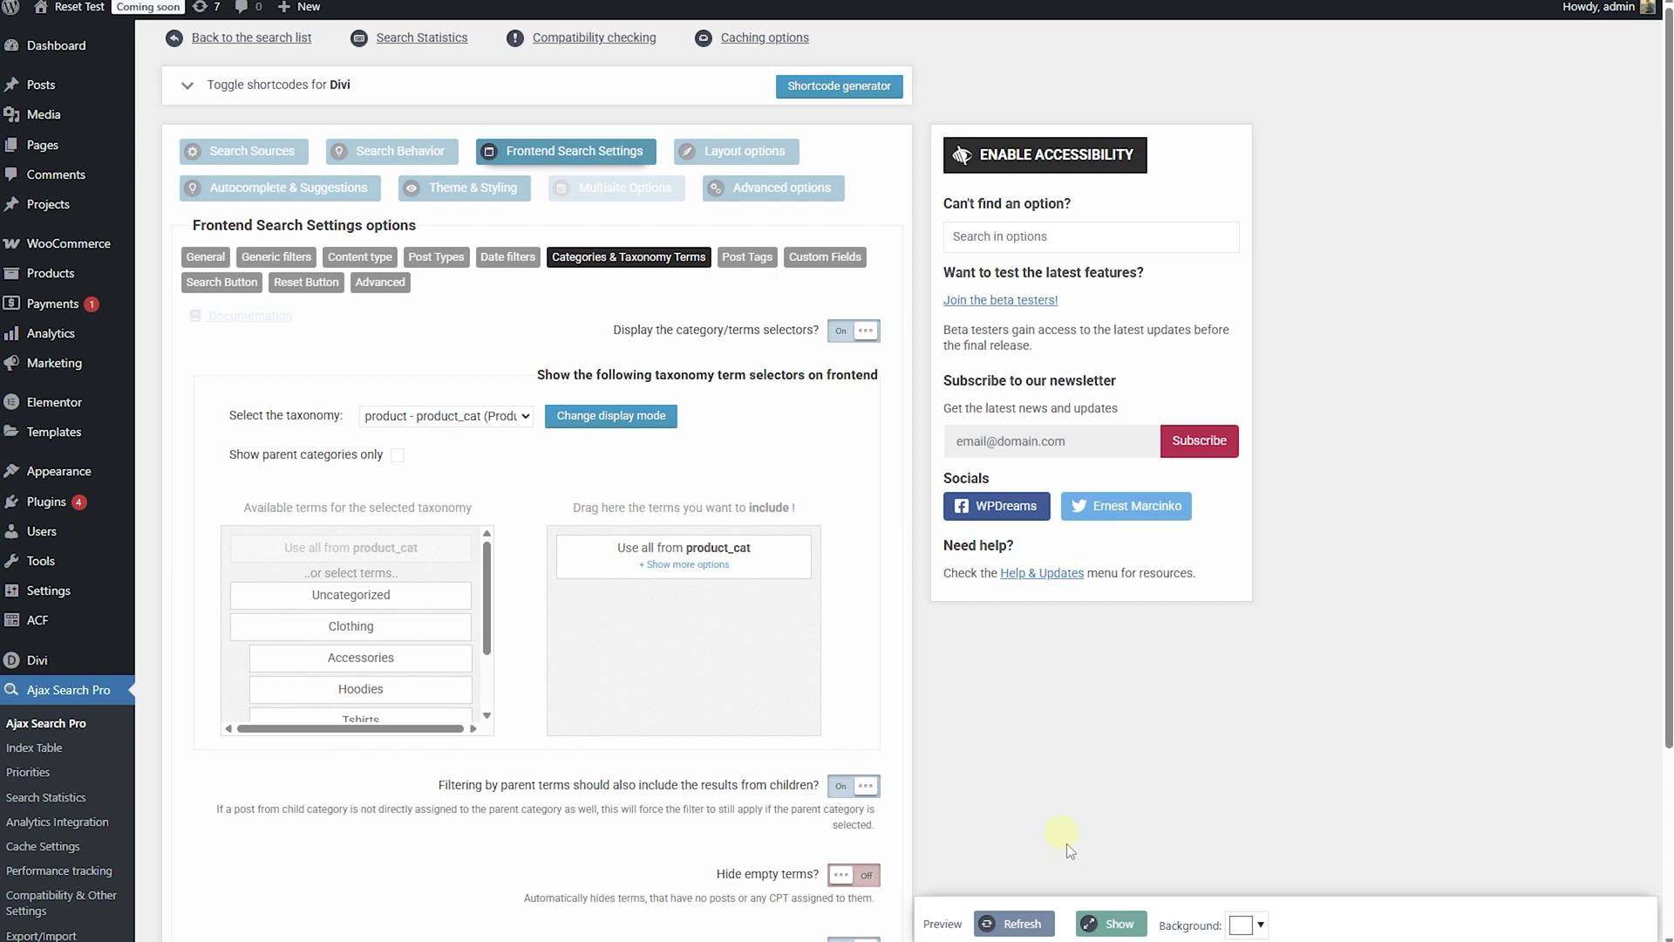
pyautogui.click(1091, 925)
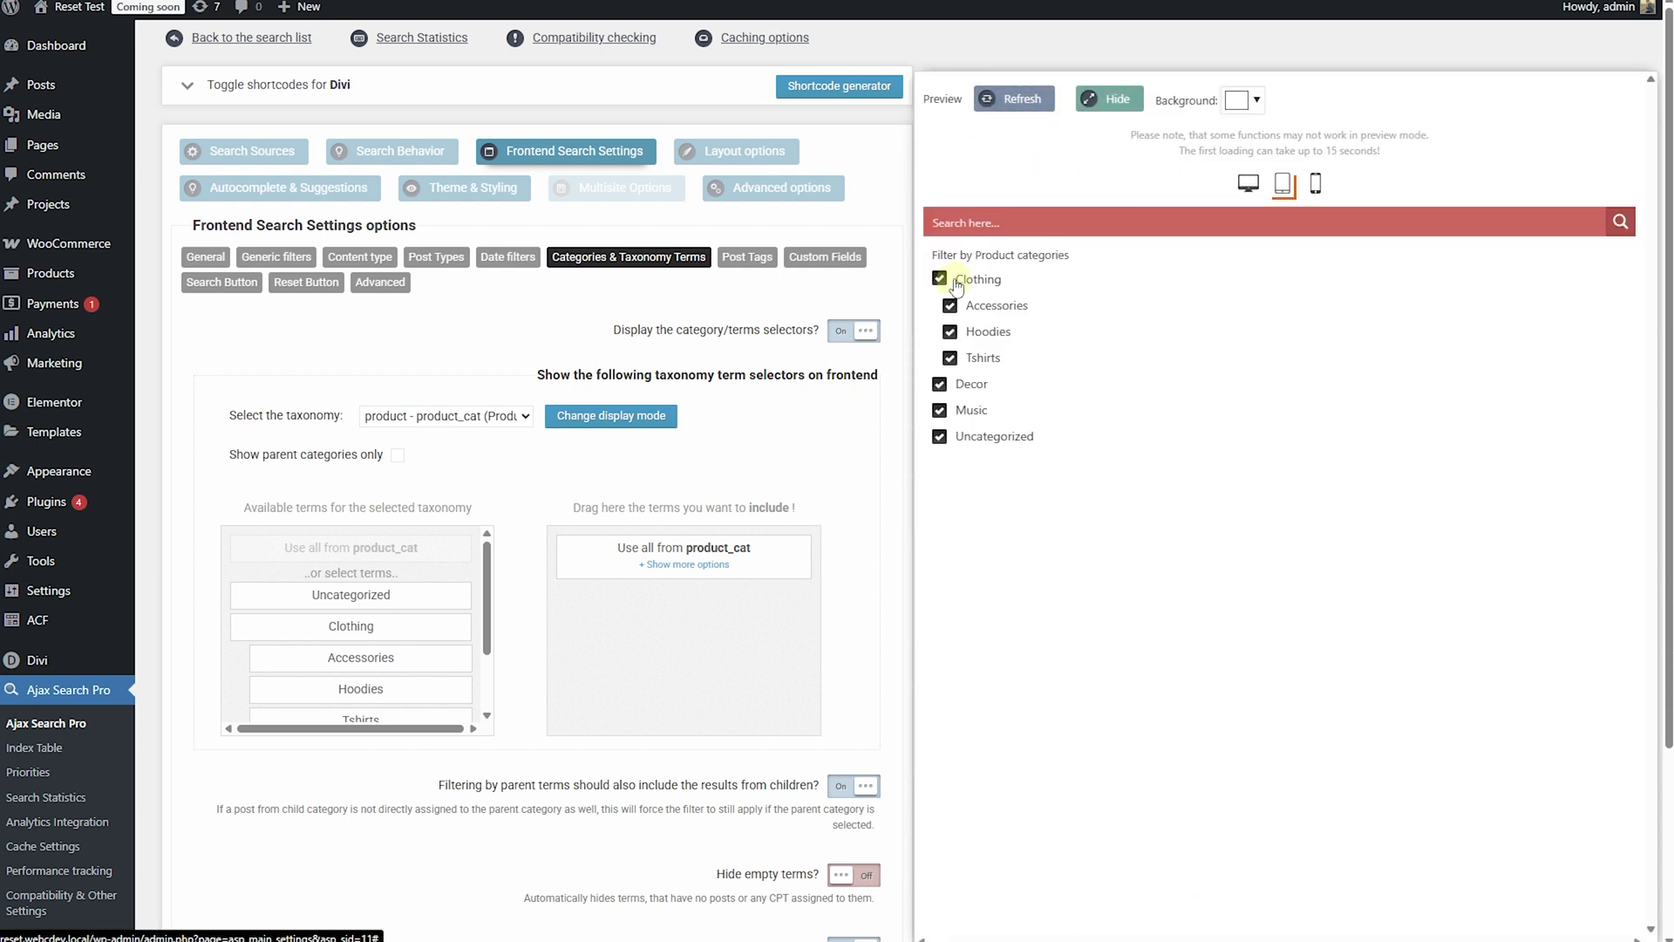
# Display the product category terms as a Drop-down with search with a Choose one/Any option
pyautogui.click(608, 420)
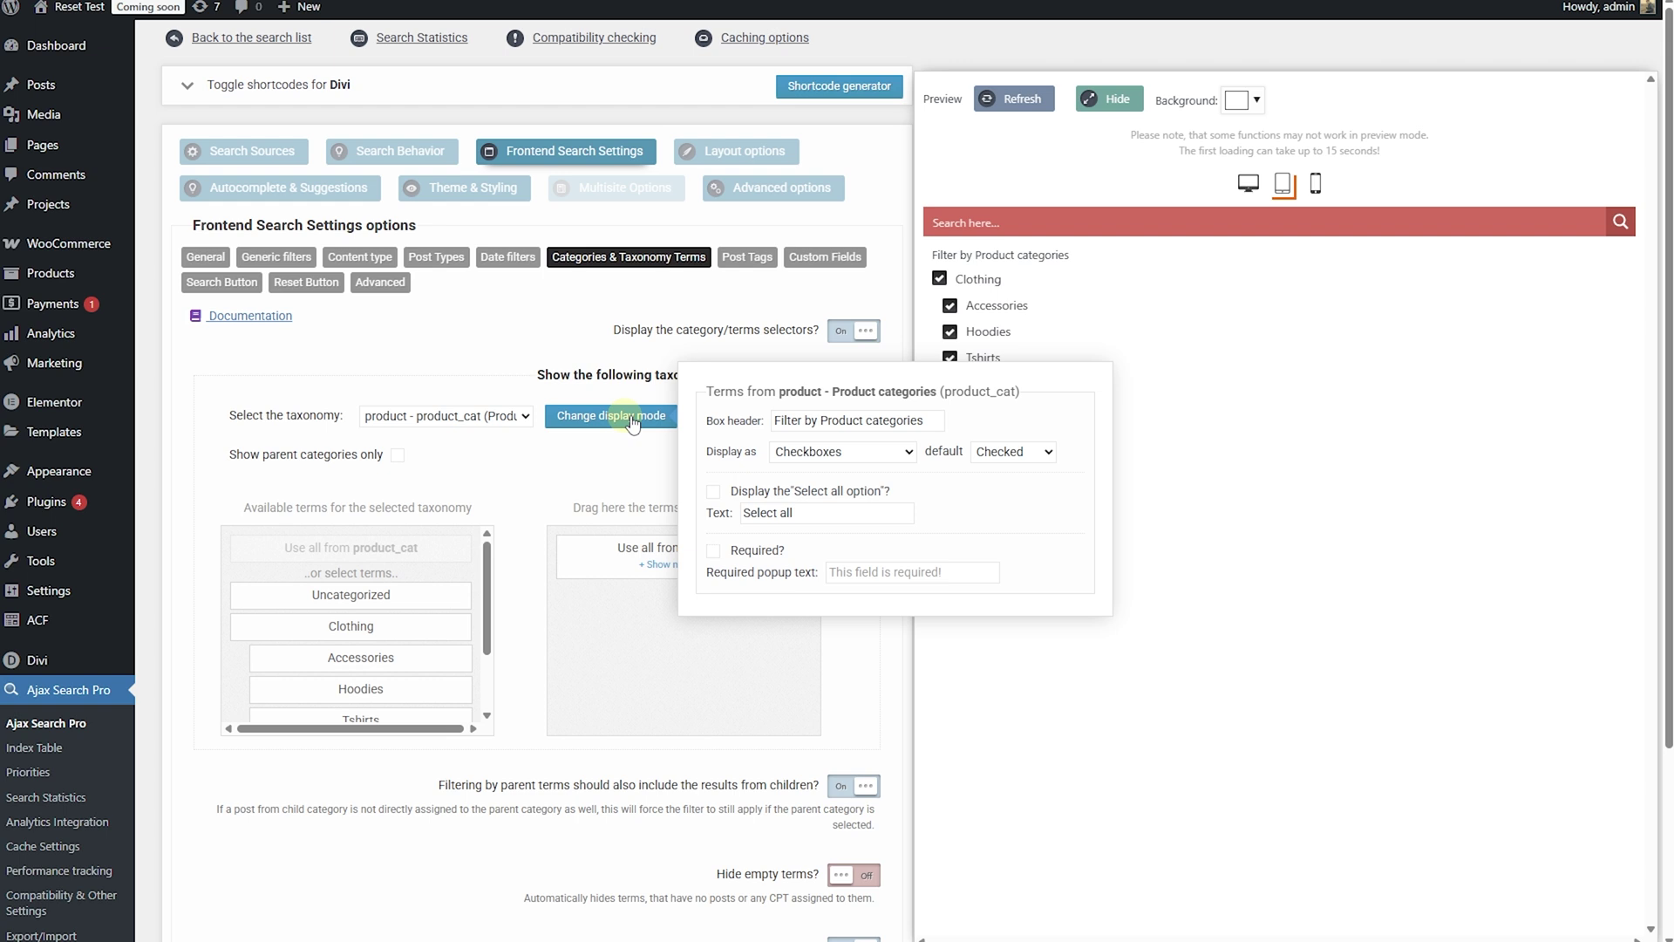
pyautogui.click(902, 453)
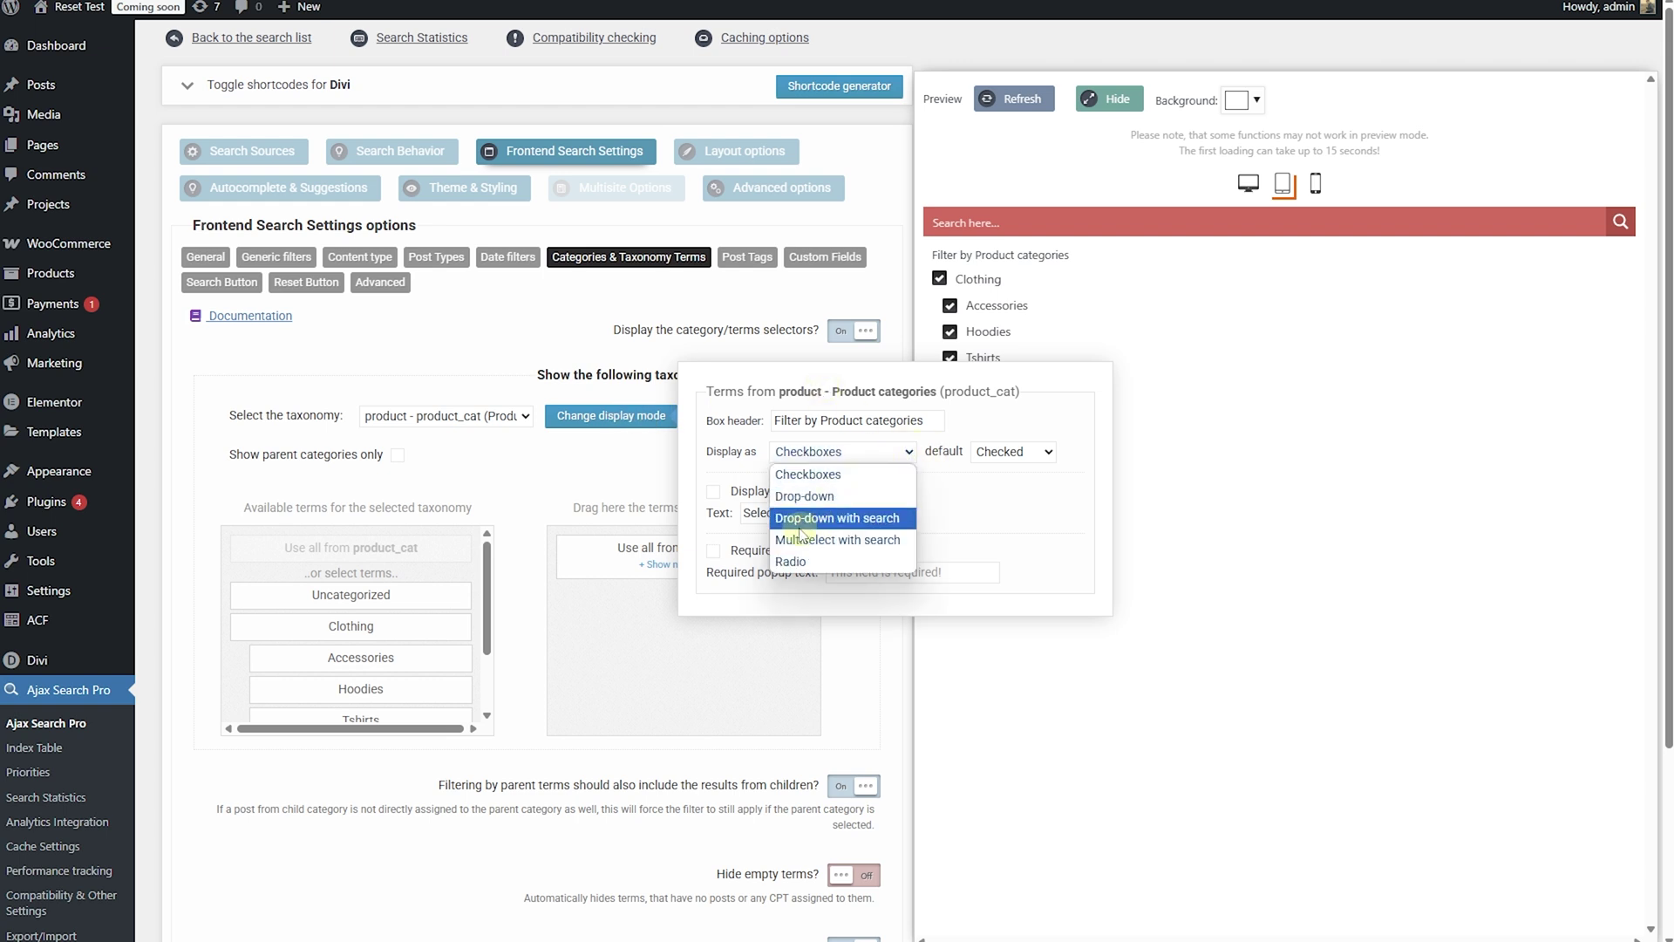
pyautogui.click(658, 410)
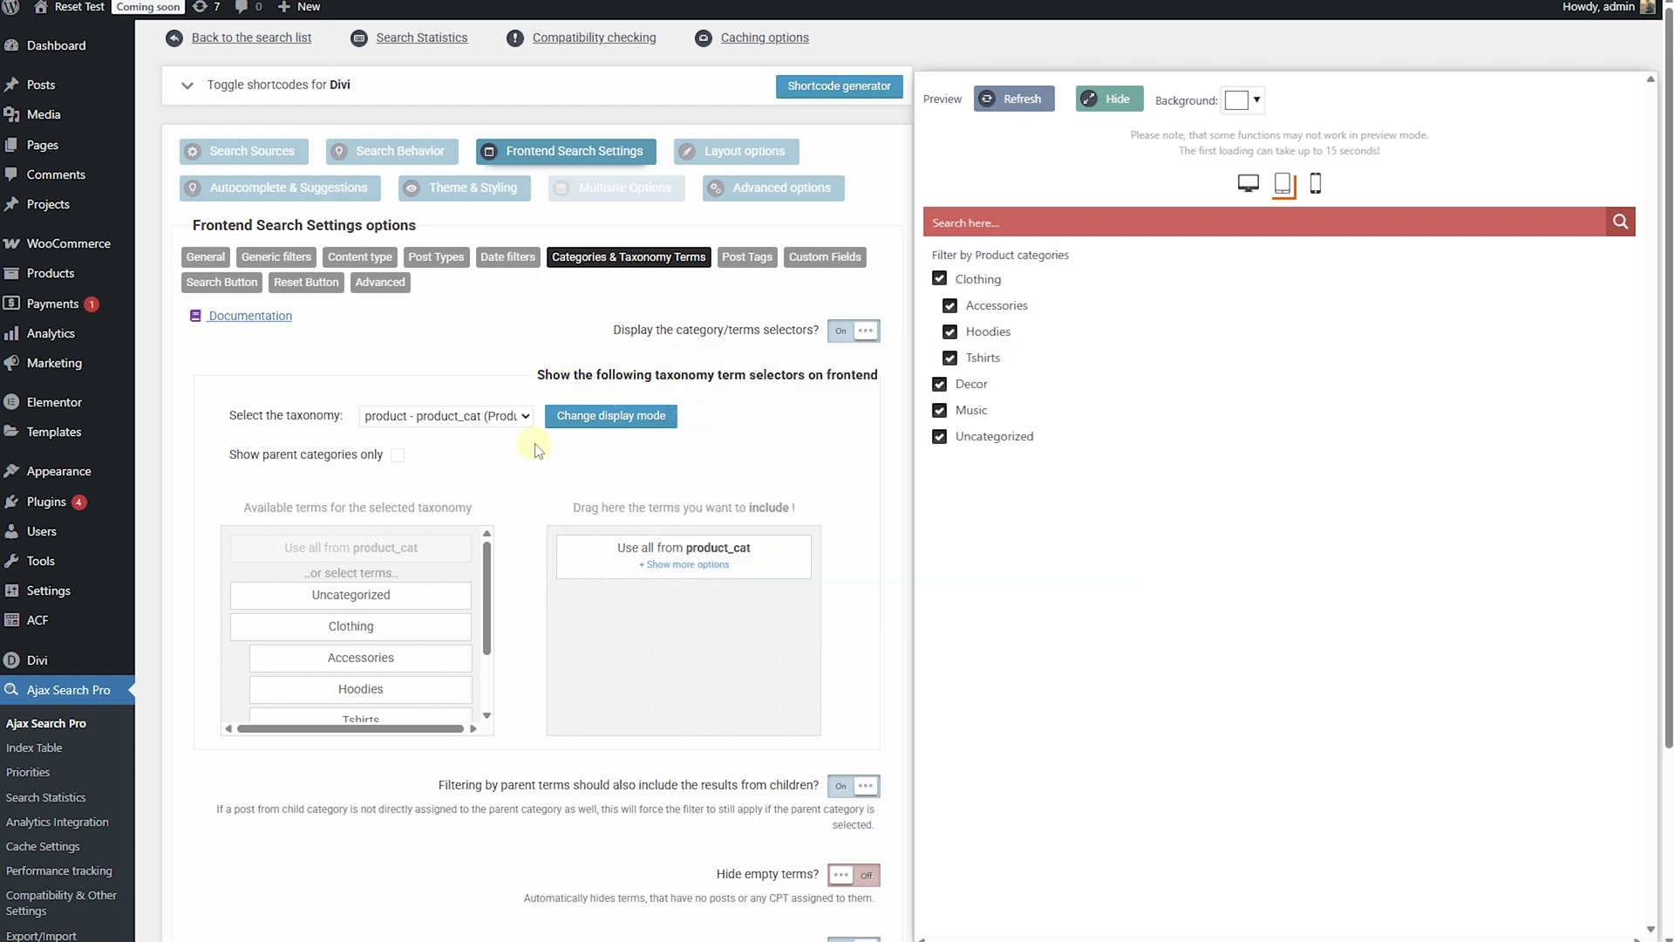
pyautogui.click(610, 416)
pyautogui.click(848, 454)
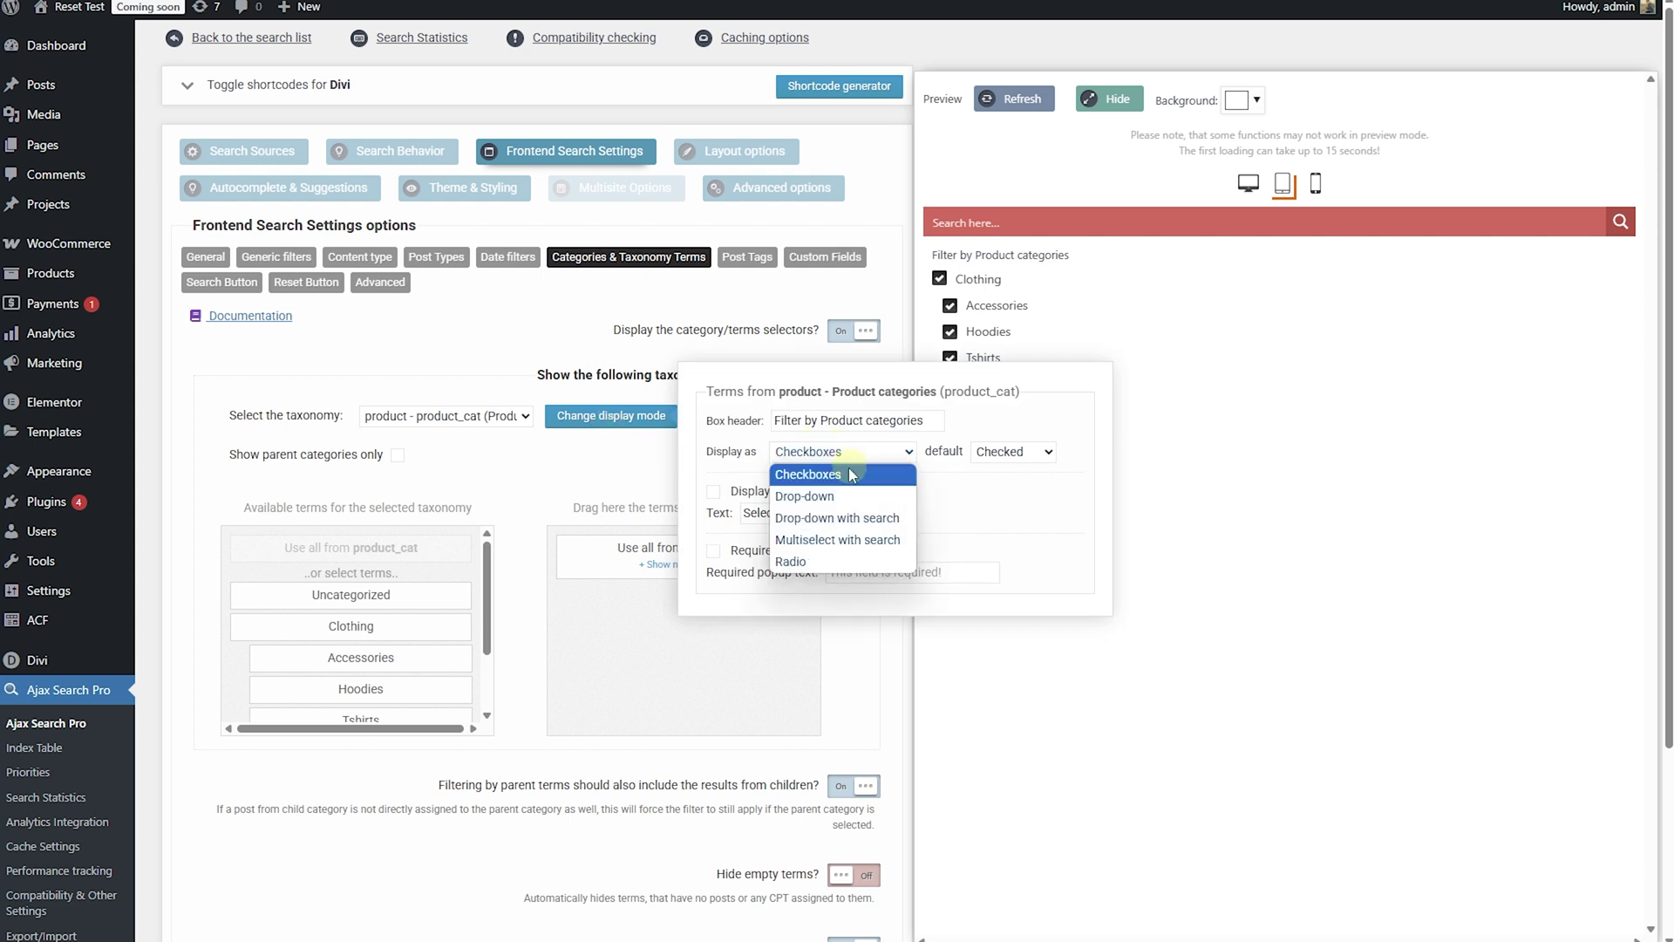
pyautogui.click(843, 519)
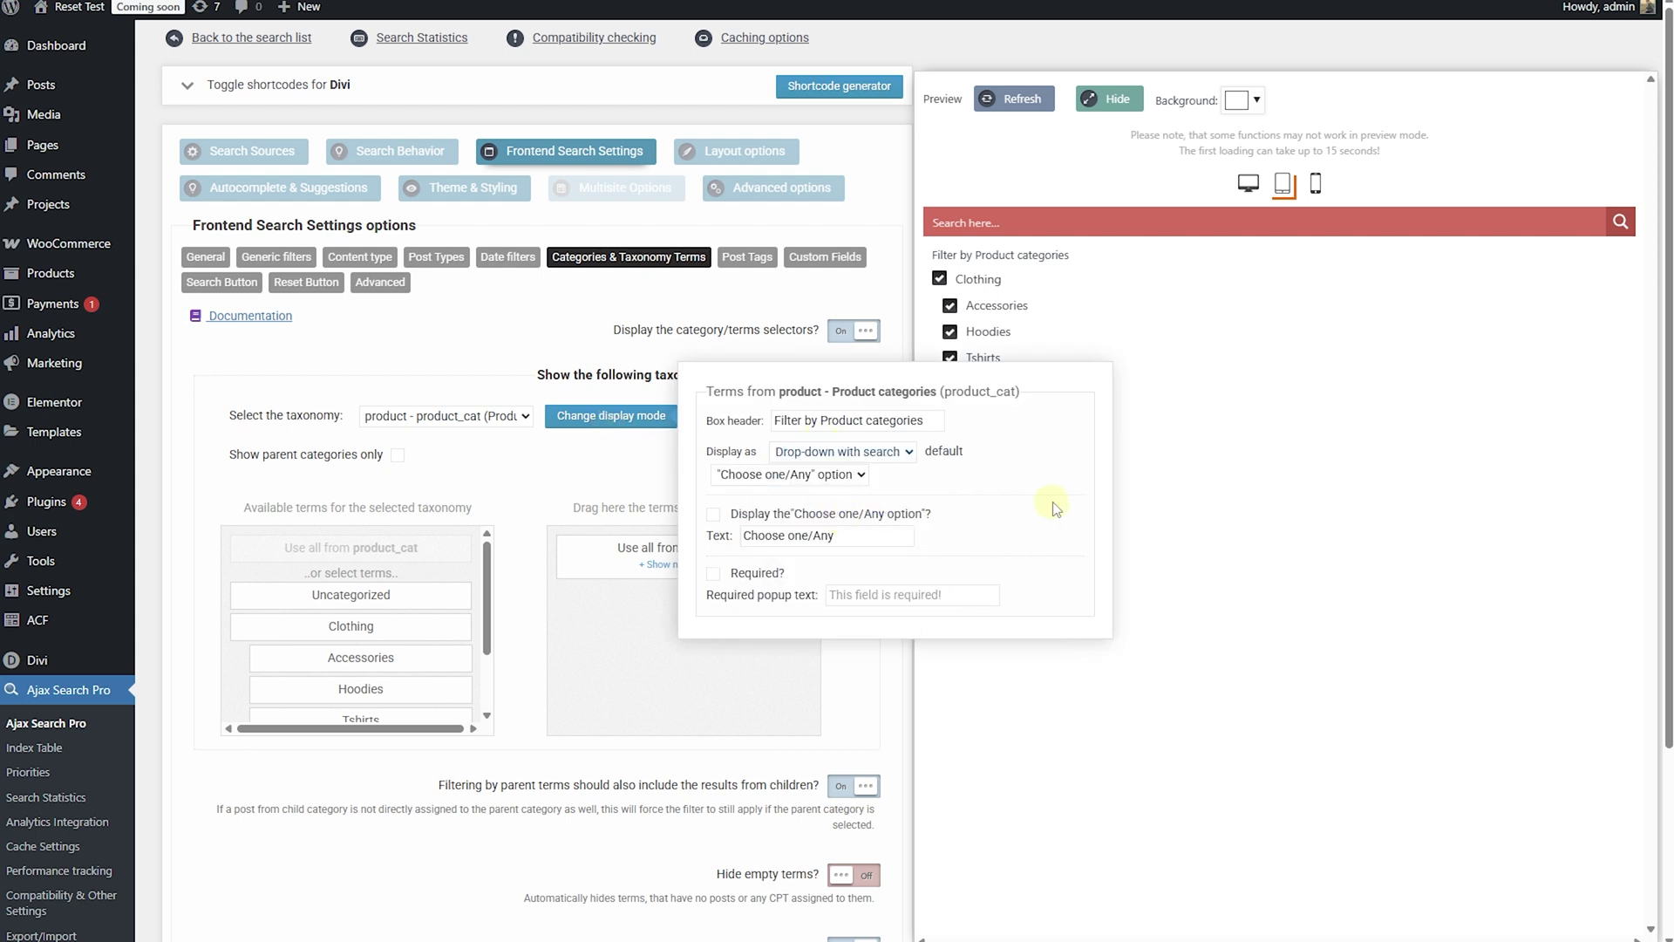
pyautogui.click(715, 516)
pyautogui.click(510, 340)
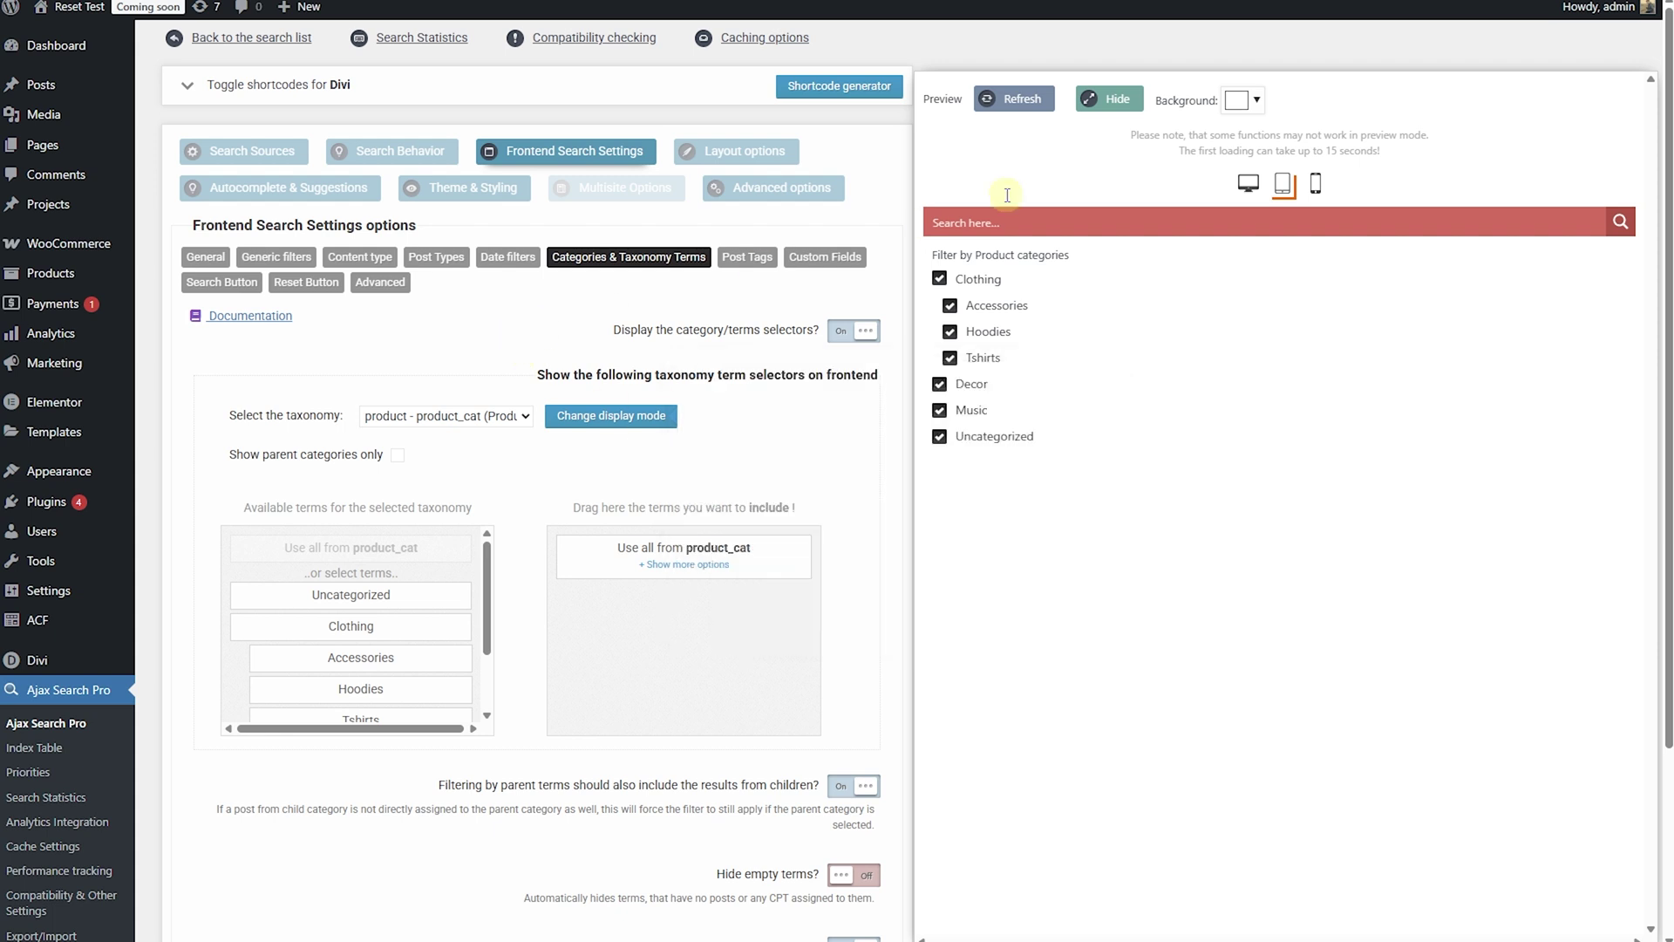
# Refresh the preview, test the category drop-down with Hoodies, then save all tabs
pyautogui.click(1031, 101)
pyautogui.click(1038, 286)
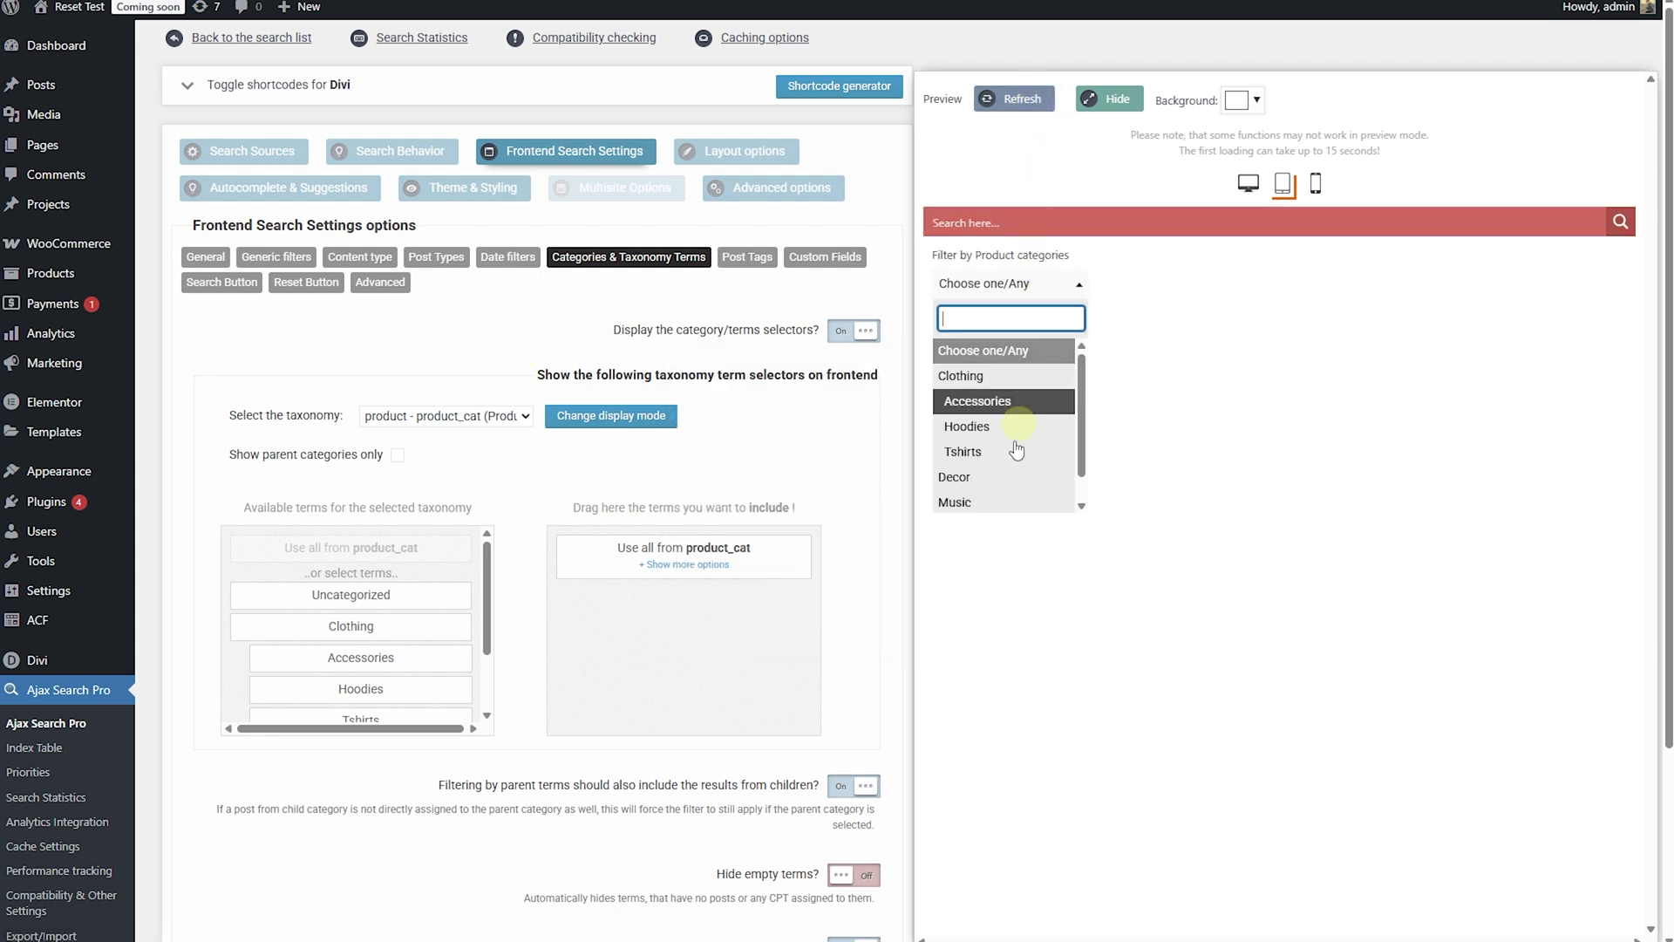
pyautogui.click(1003, 425)
pyautogui.click(1102, 680)
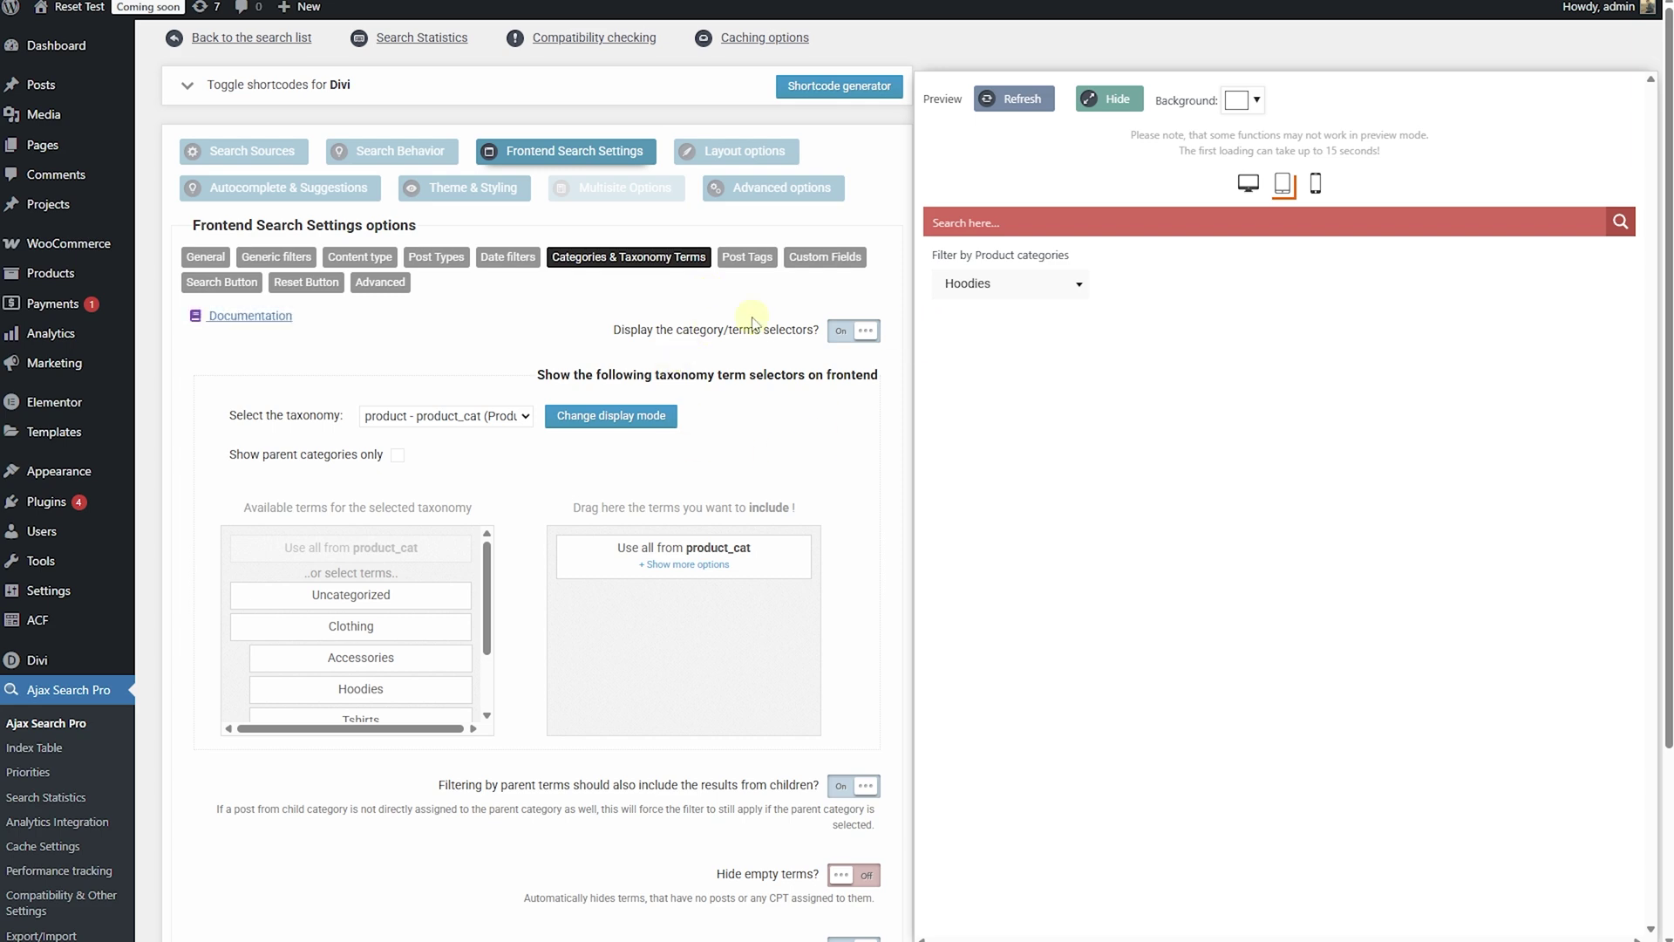
pyautogui.scroll(-3, 766, 356)
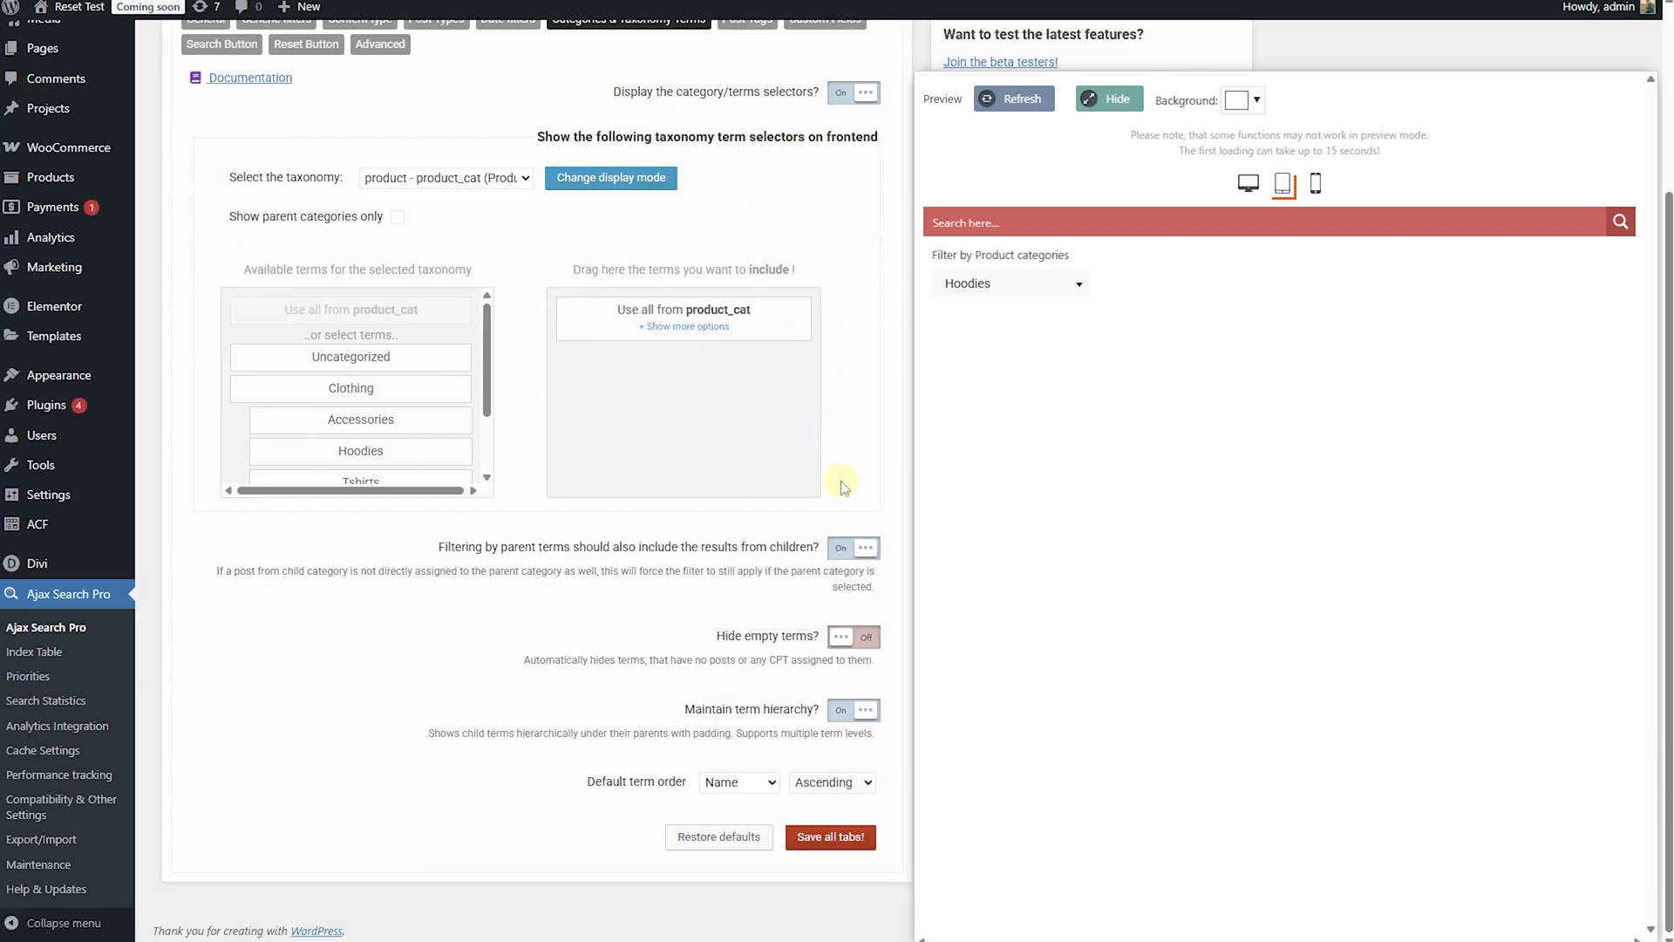
pyautogui.click(829, 833)
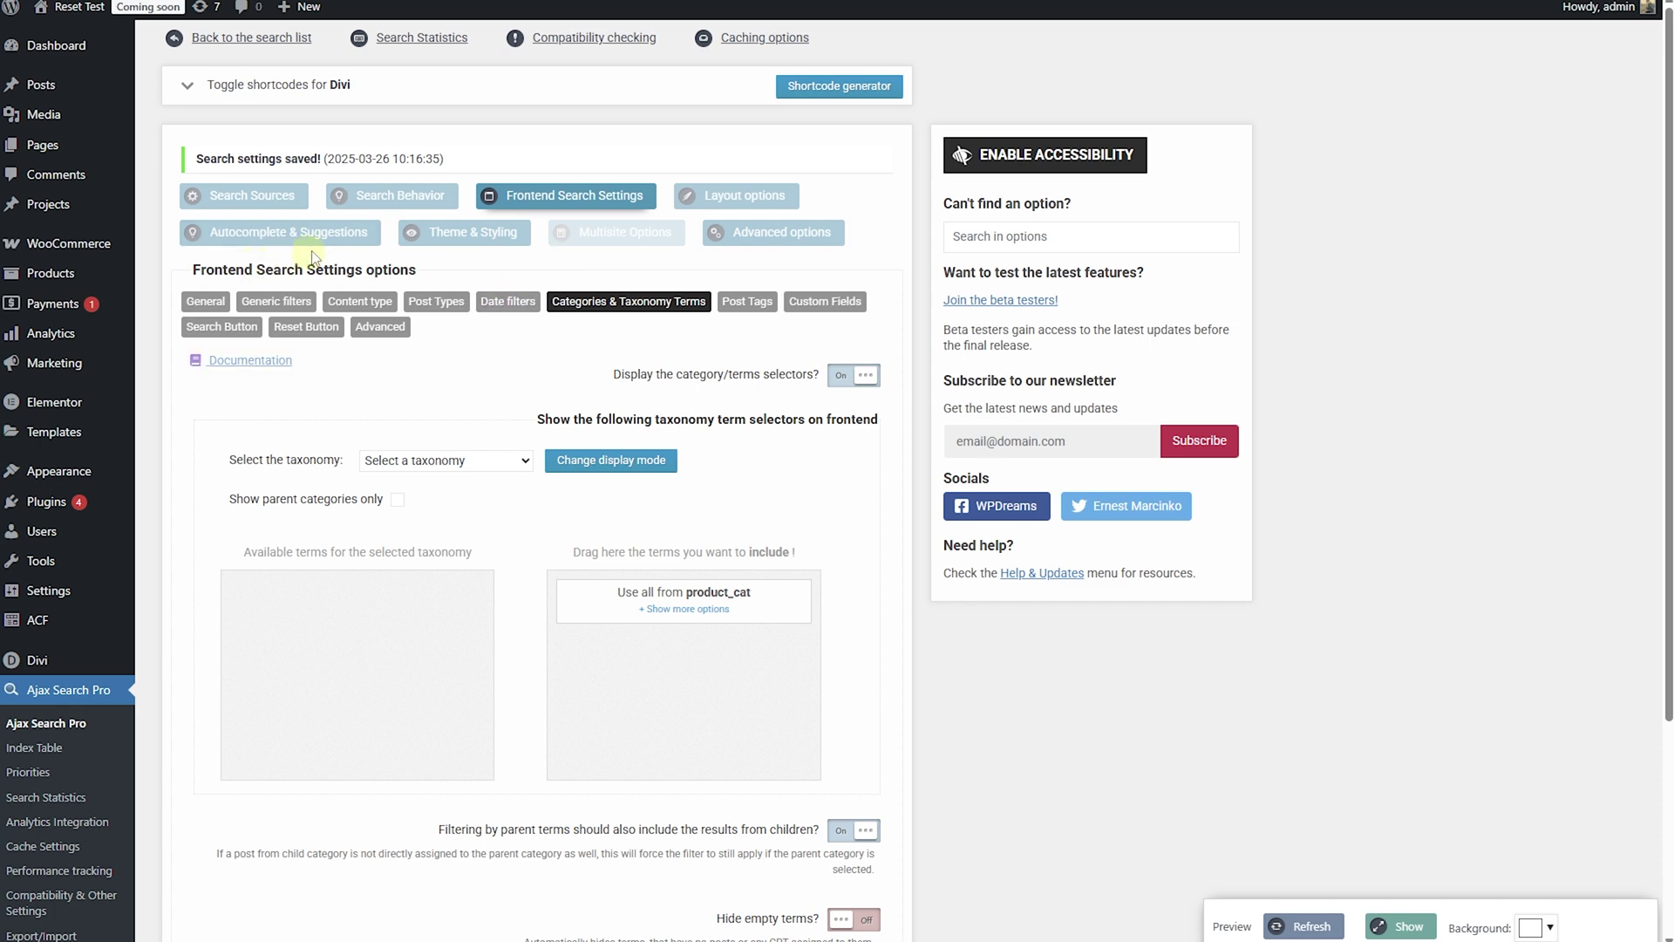
# In Search Behavior's live results loader, select the asp_es_11 class name and save the settings
pyautogui.click(385, 206)
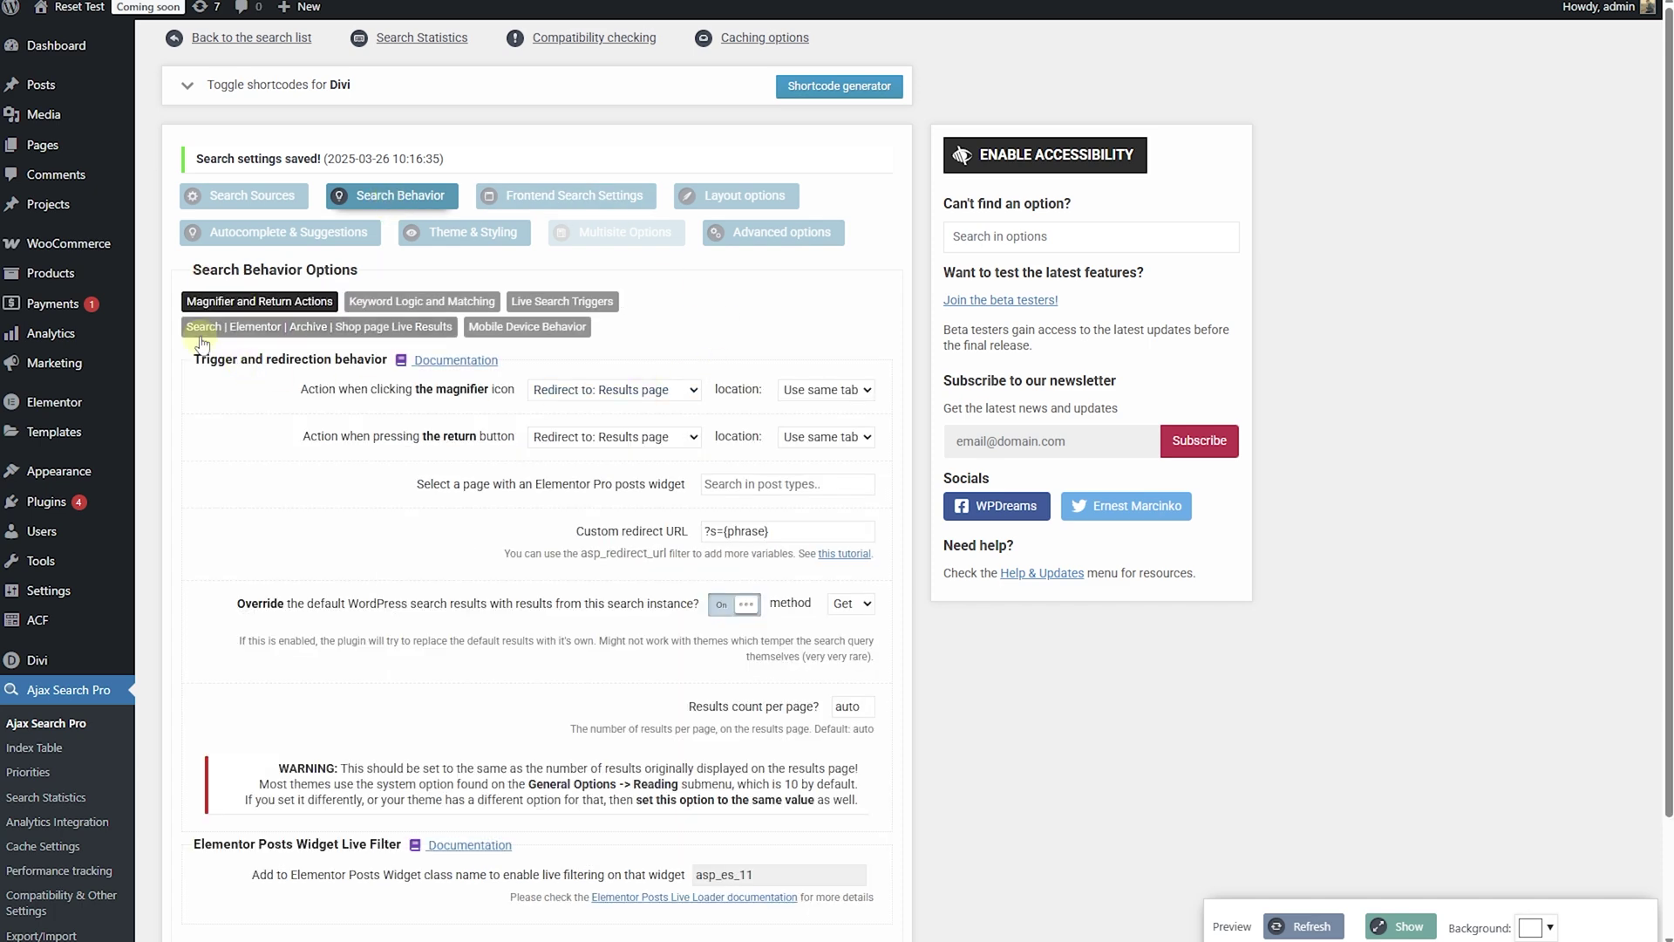
pyautogui.click(406, 330)
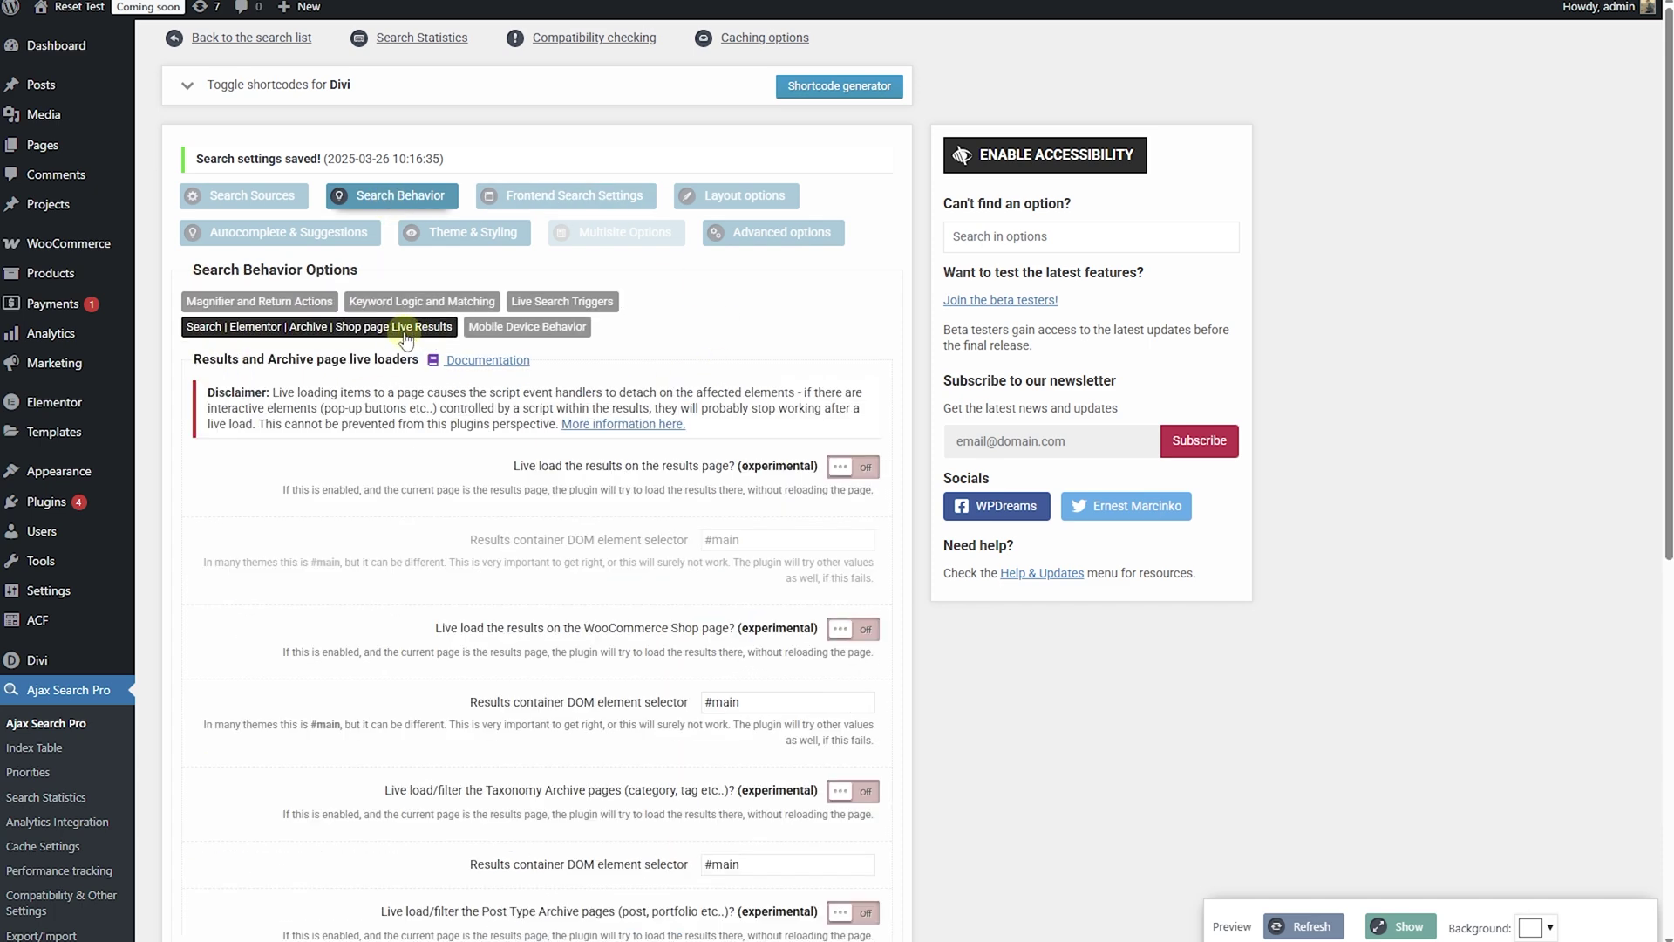
pyautogui.scroll(-7, 386, 356)
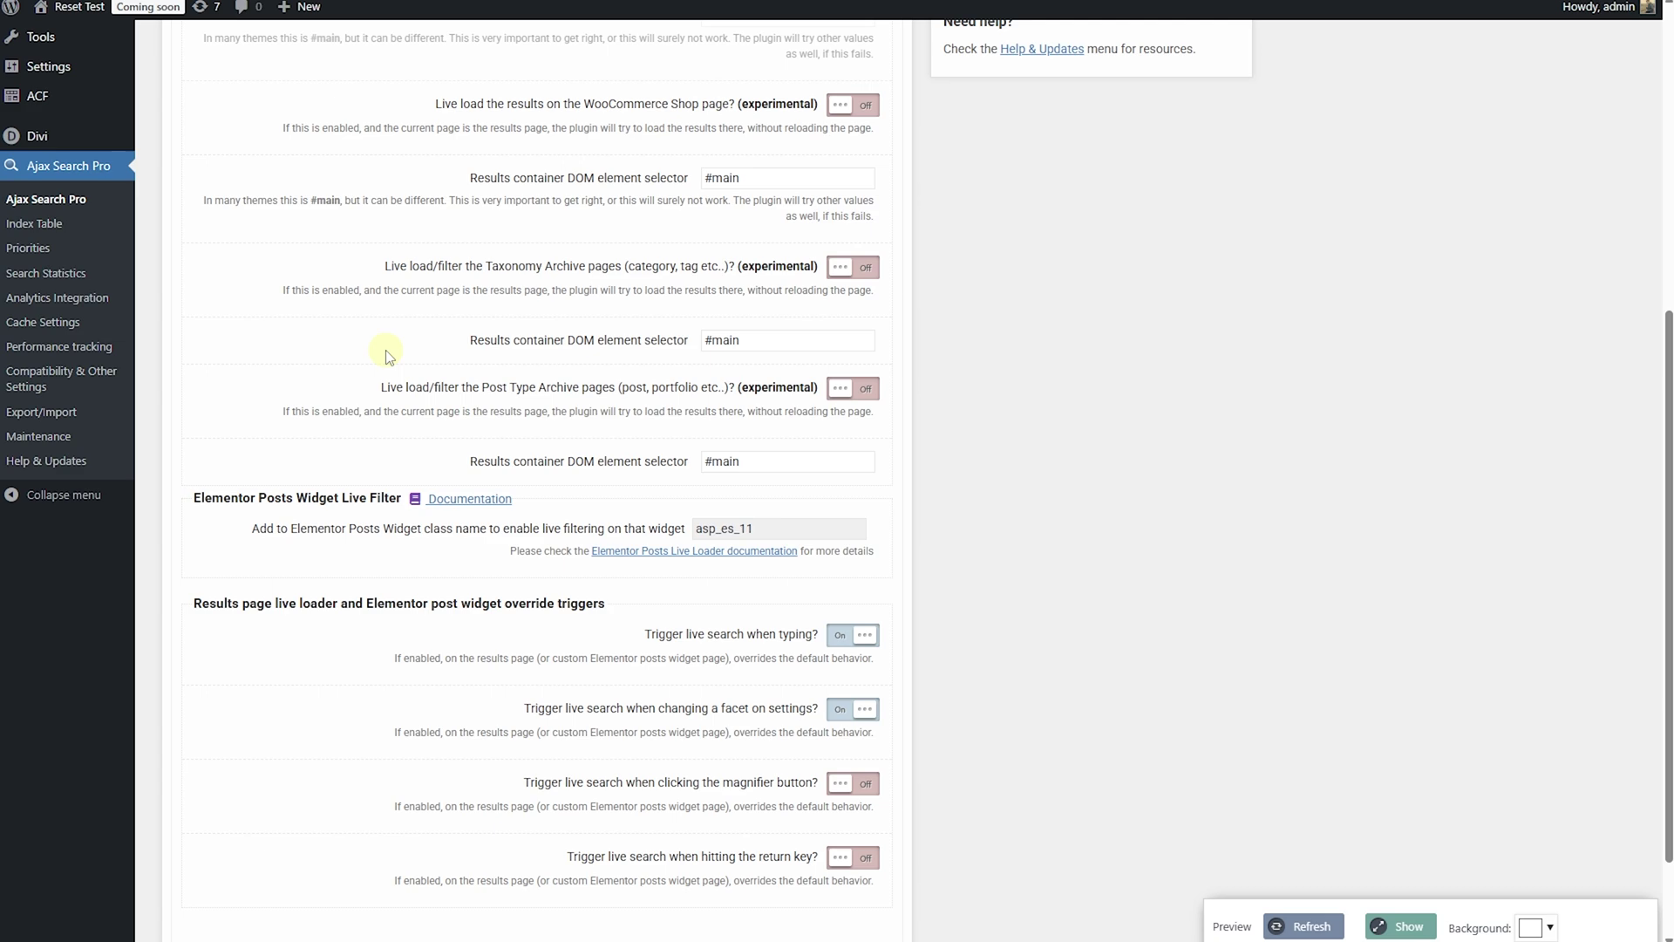
pyautogui.click(764, 408)
pyautogui.moveTo(765, 408); pyautogui.dragTo(673, 418)
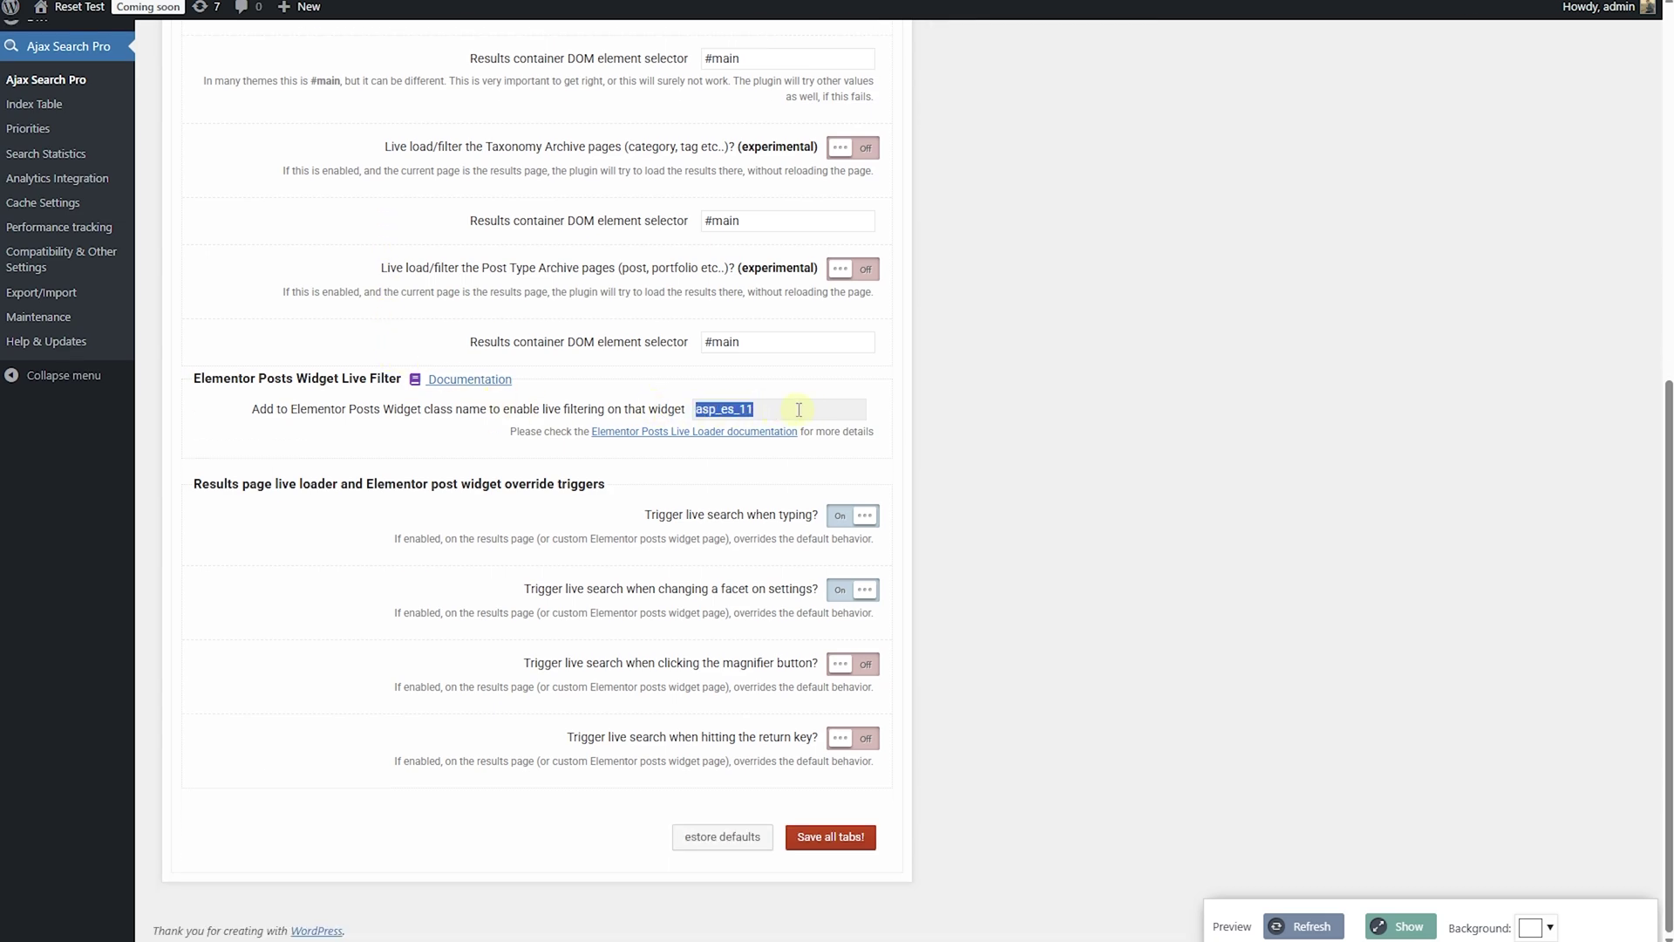
pyautogui.press('Return')
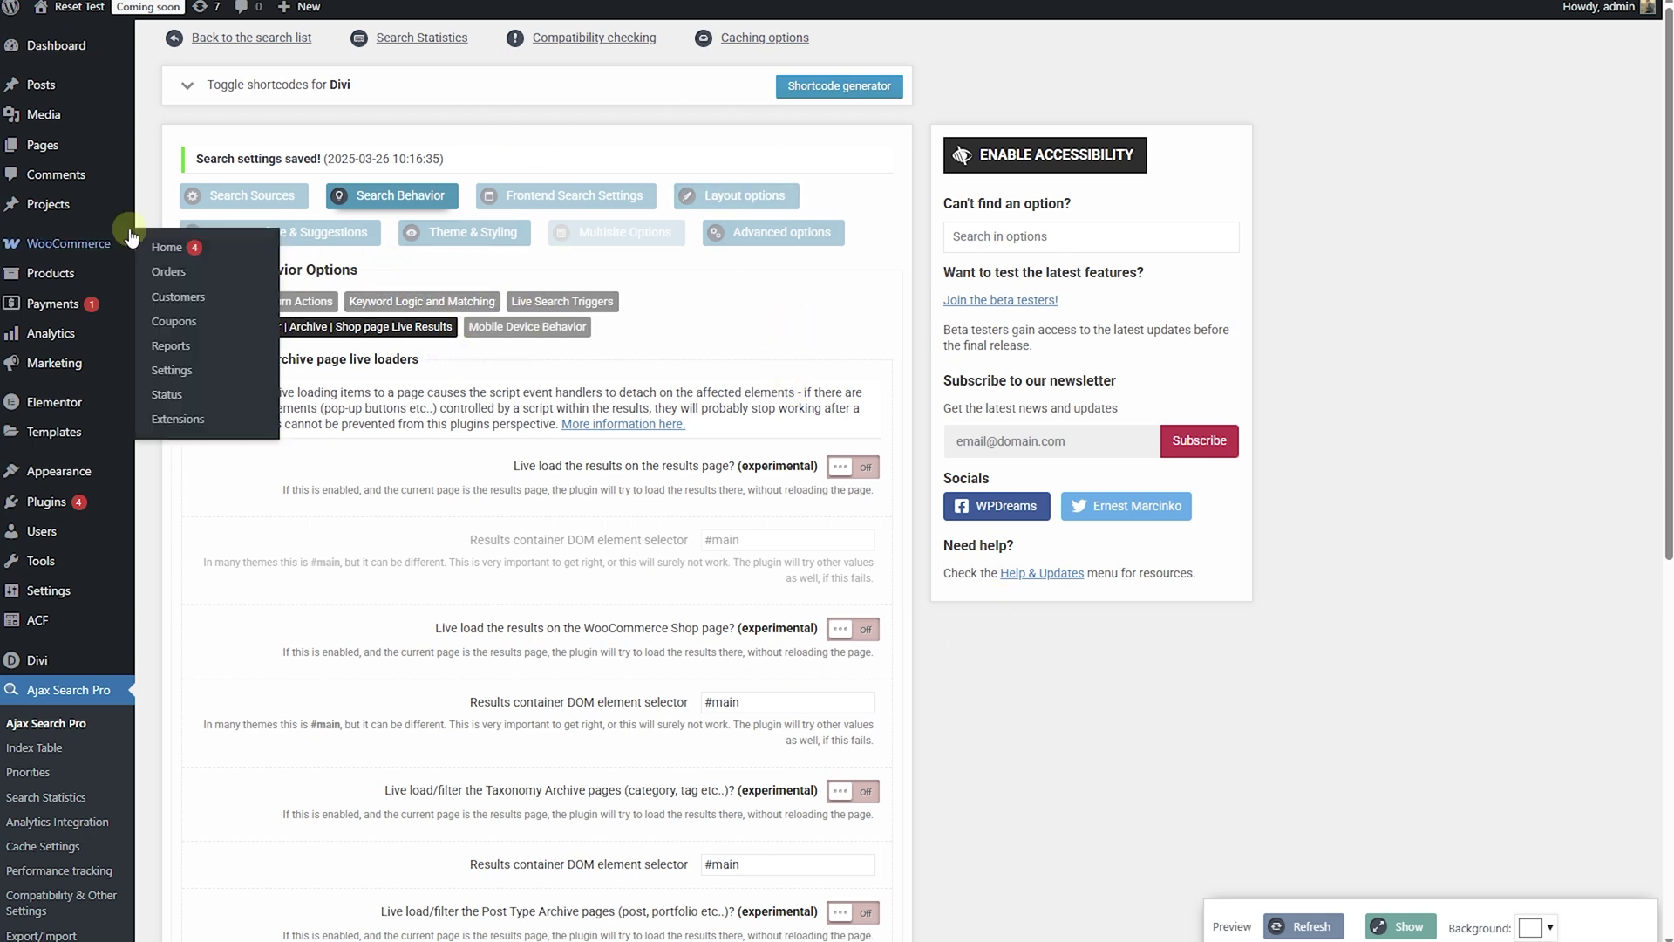
# Create a new page and start building it from scratch with the Divi Builder
pyautogui.moveTo(87, 145)
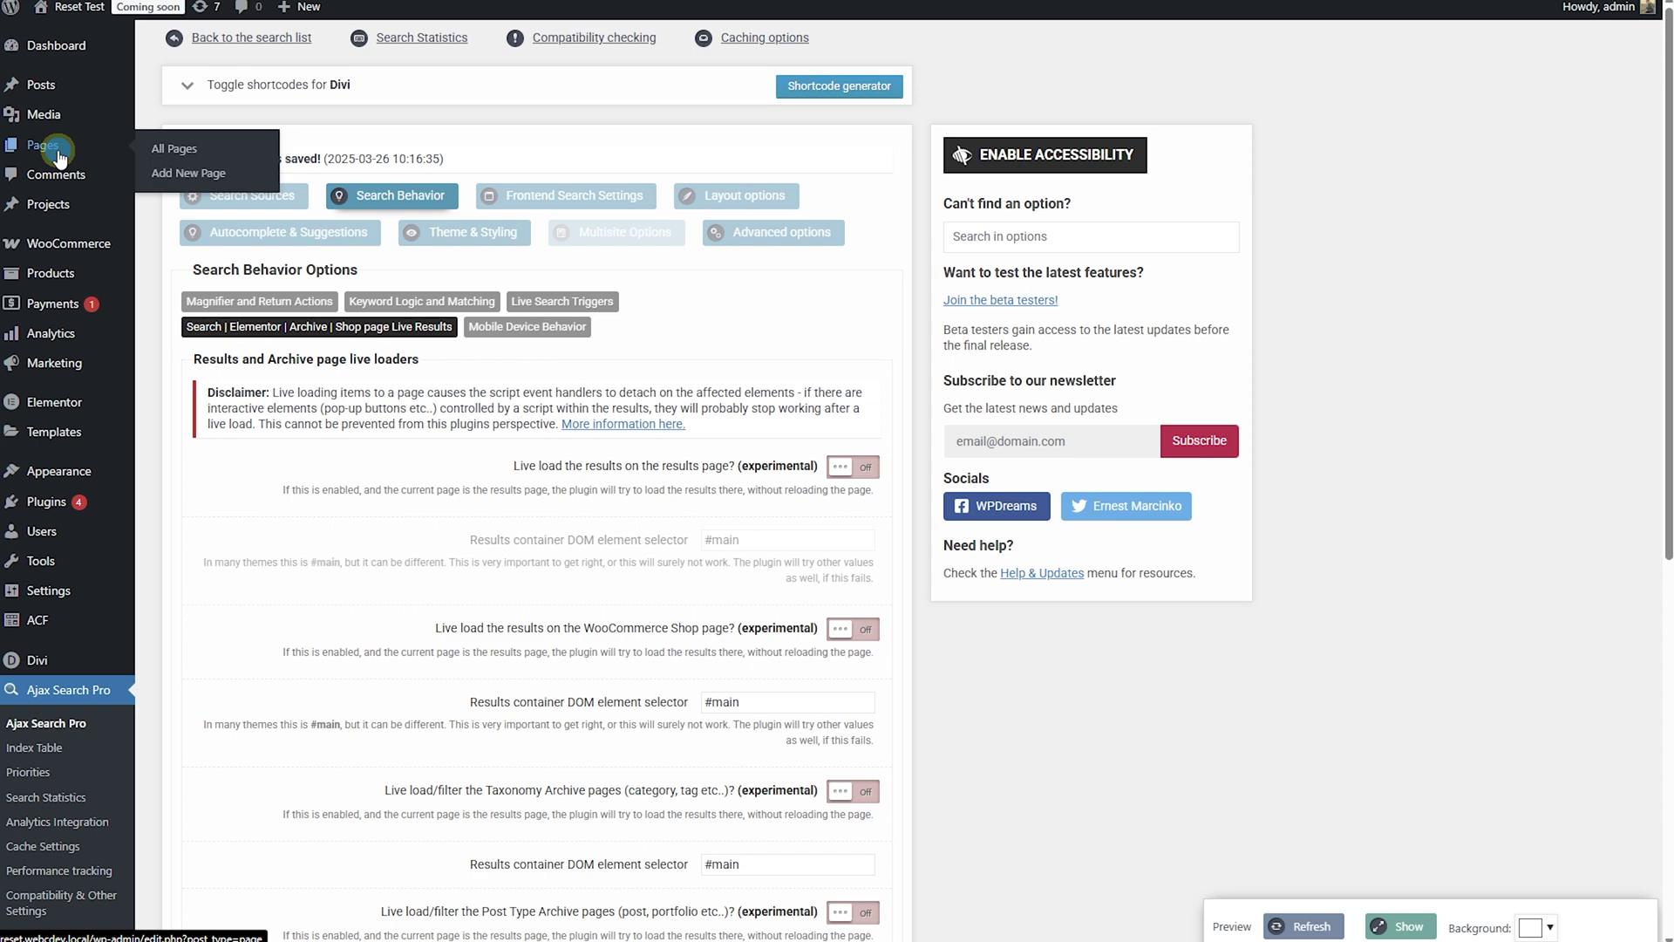
pyautogui.click(280, 162)
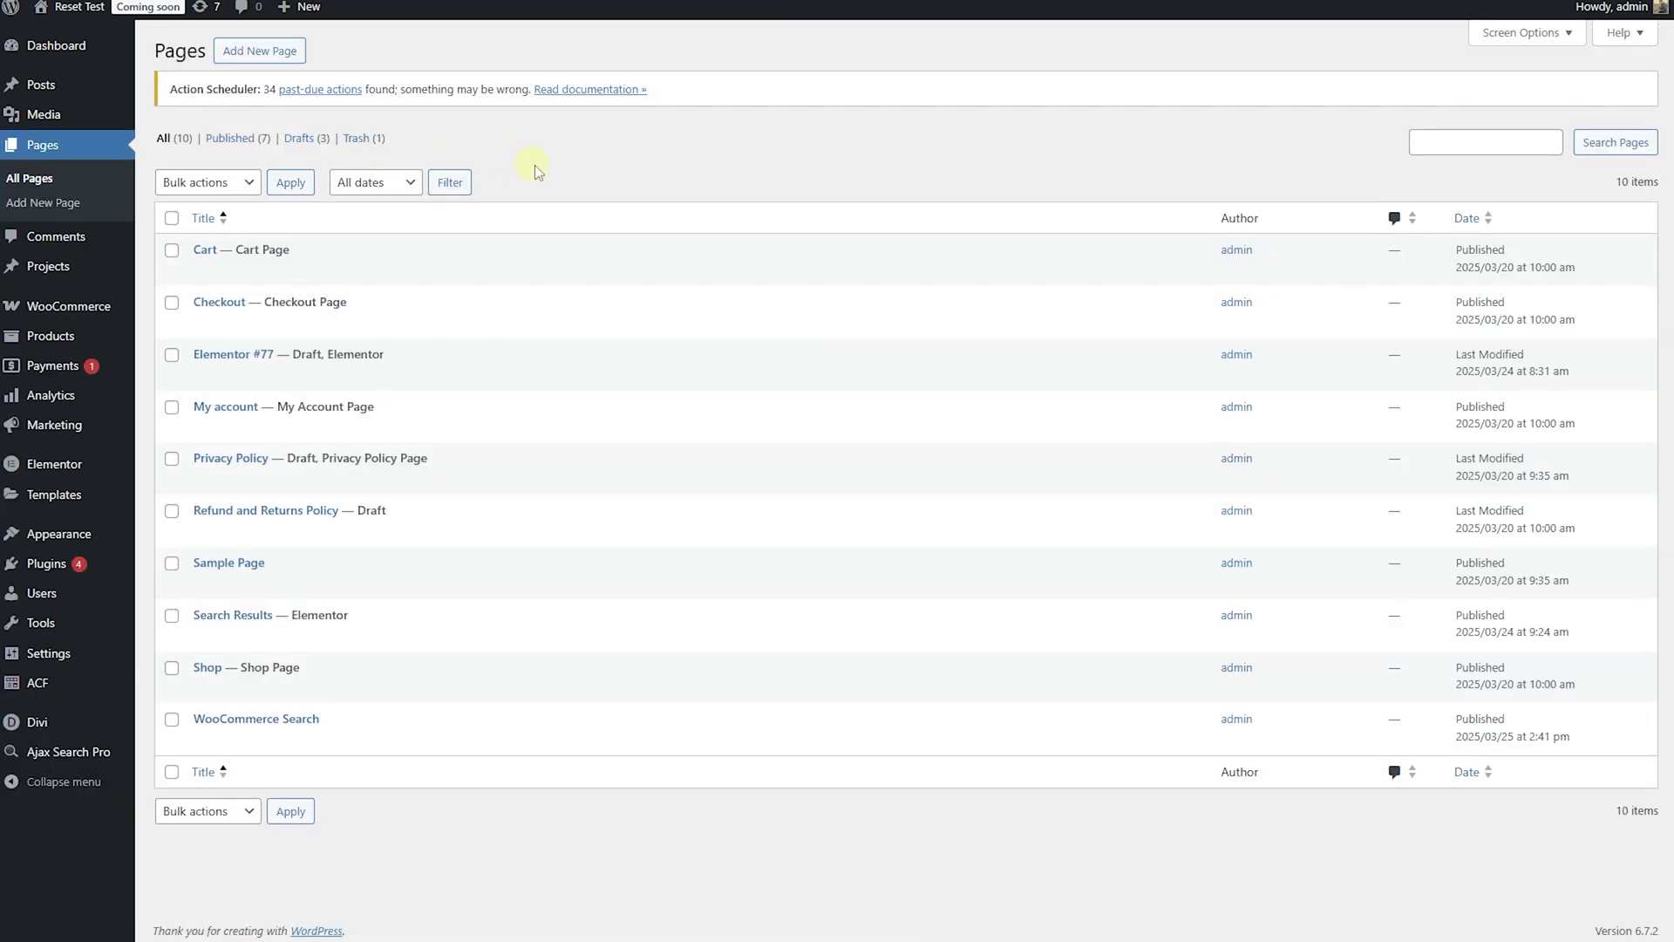
pyautogui.click(269, 52)
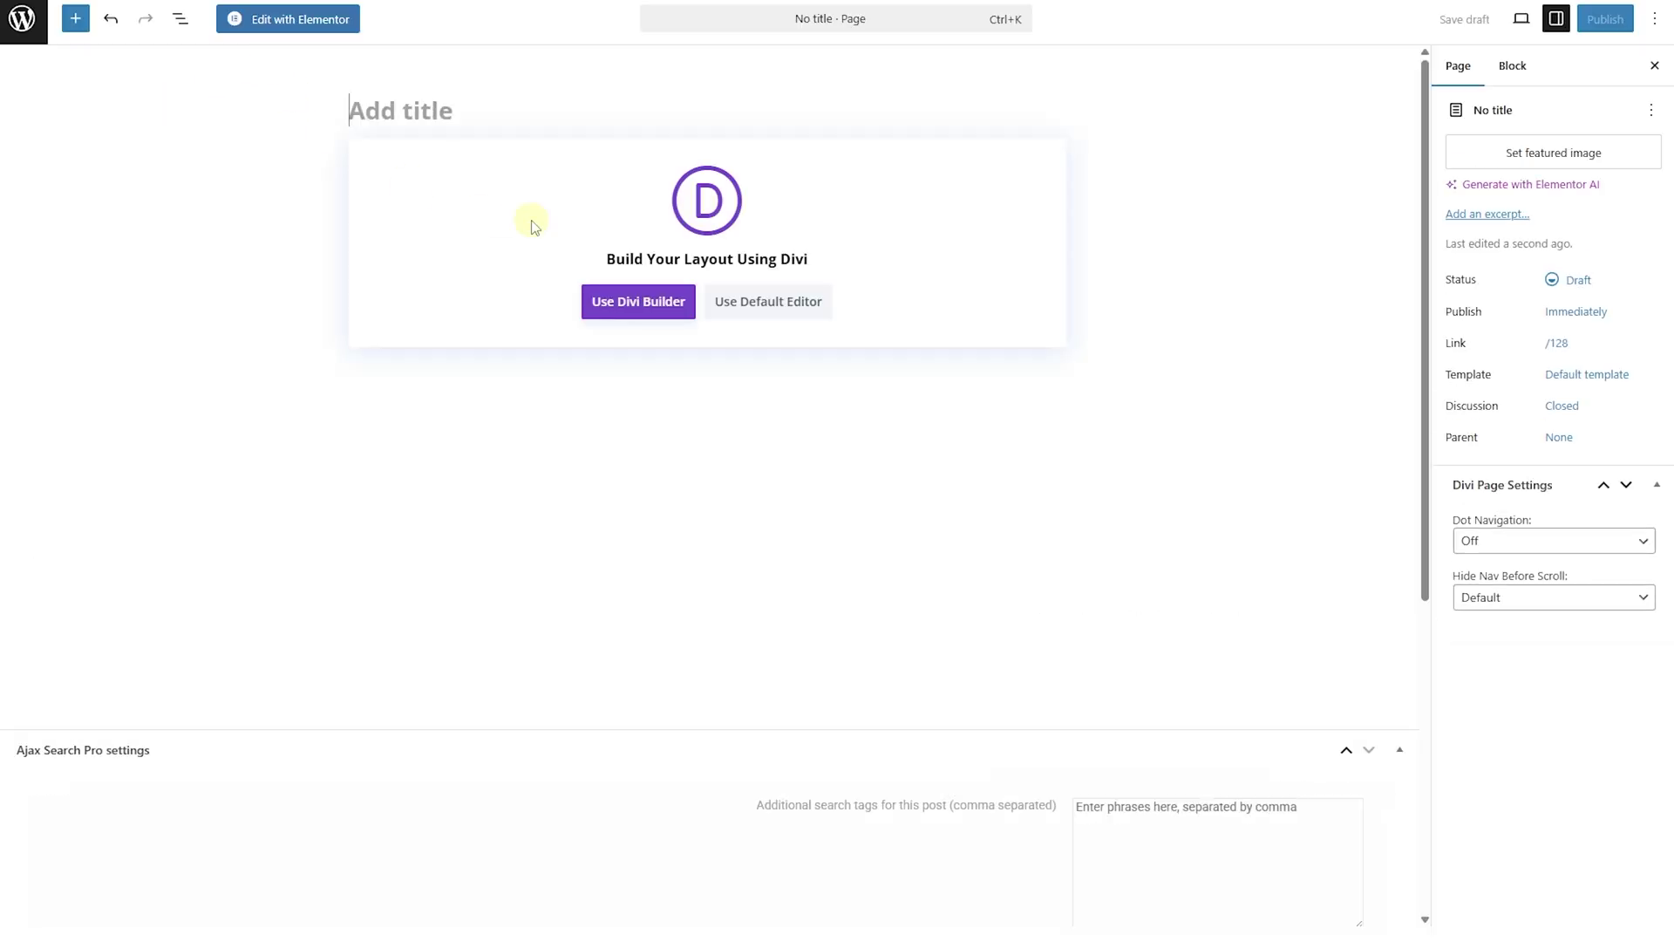
pyautogui.click(627, 307)
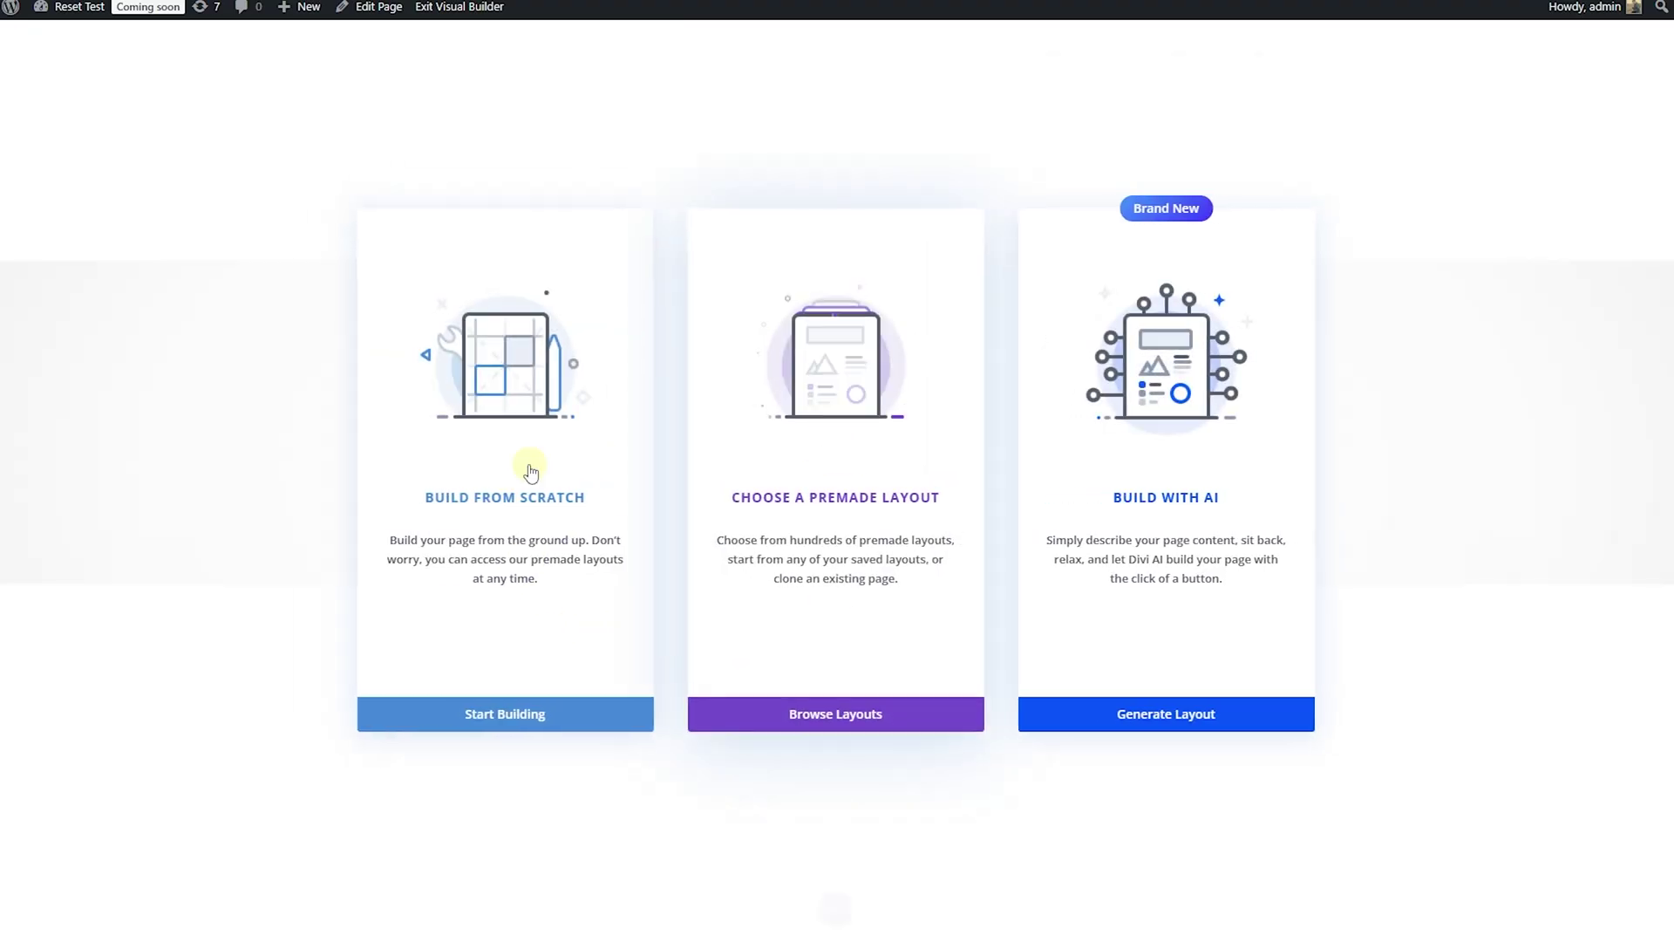
pyautogui.click(496, 717)
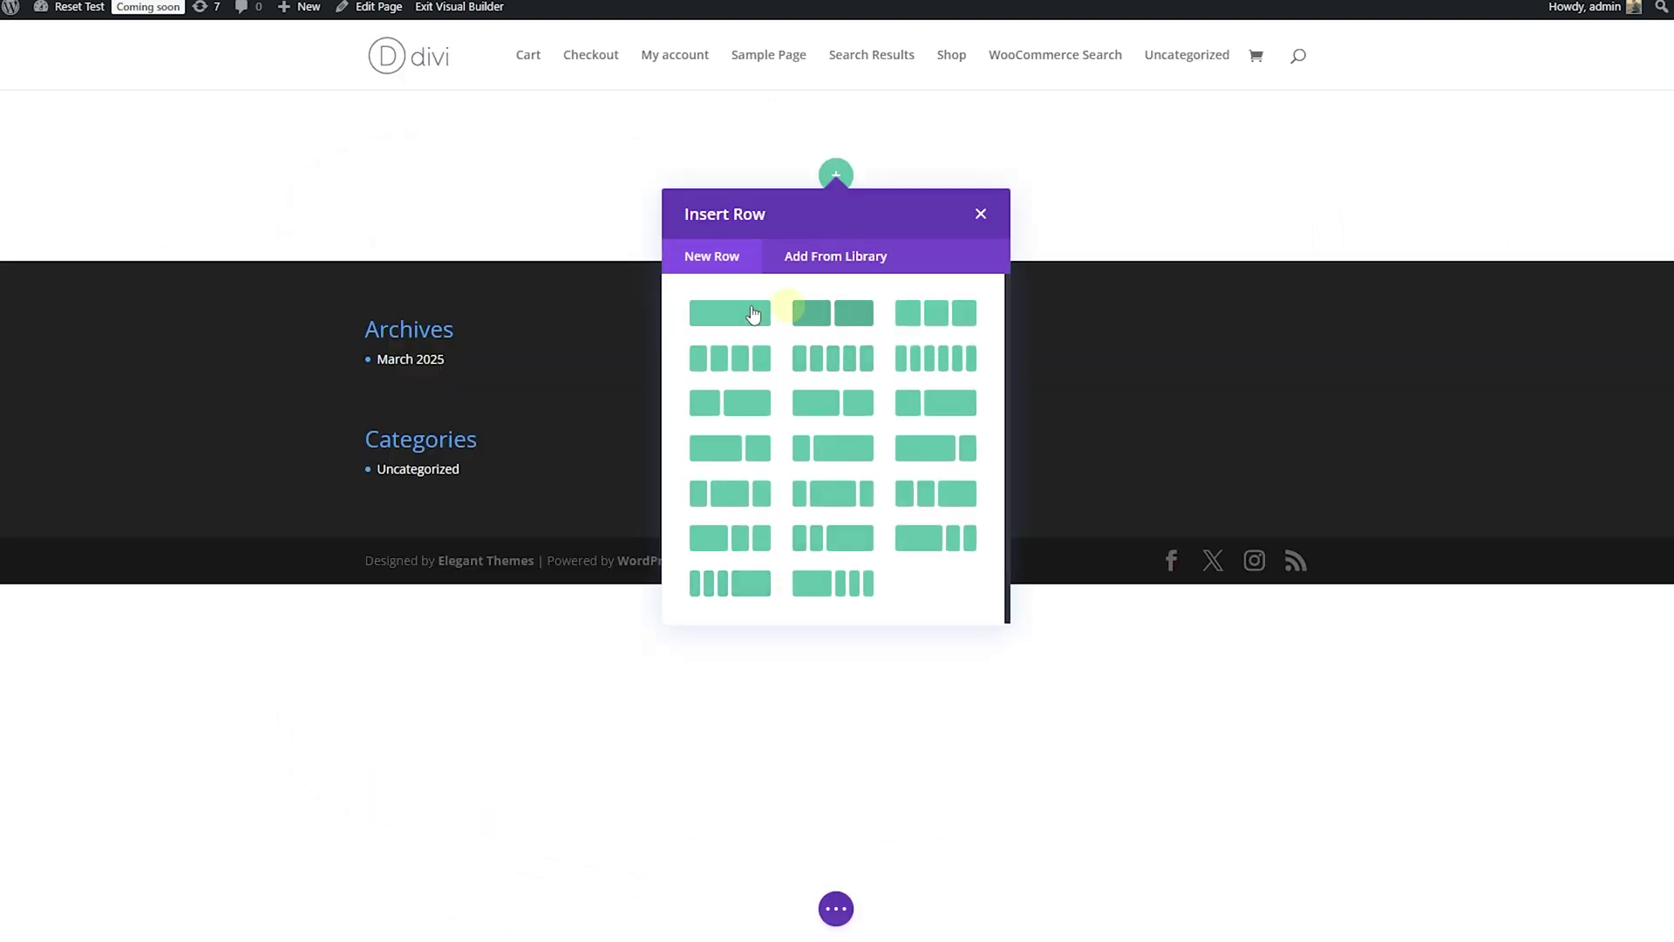
# Add a one-column row with a Blog module showing Products instead of Posts
pyautogui.click(734, 315)
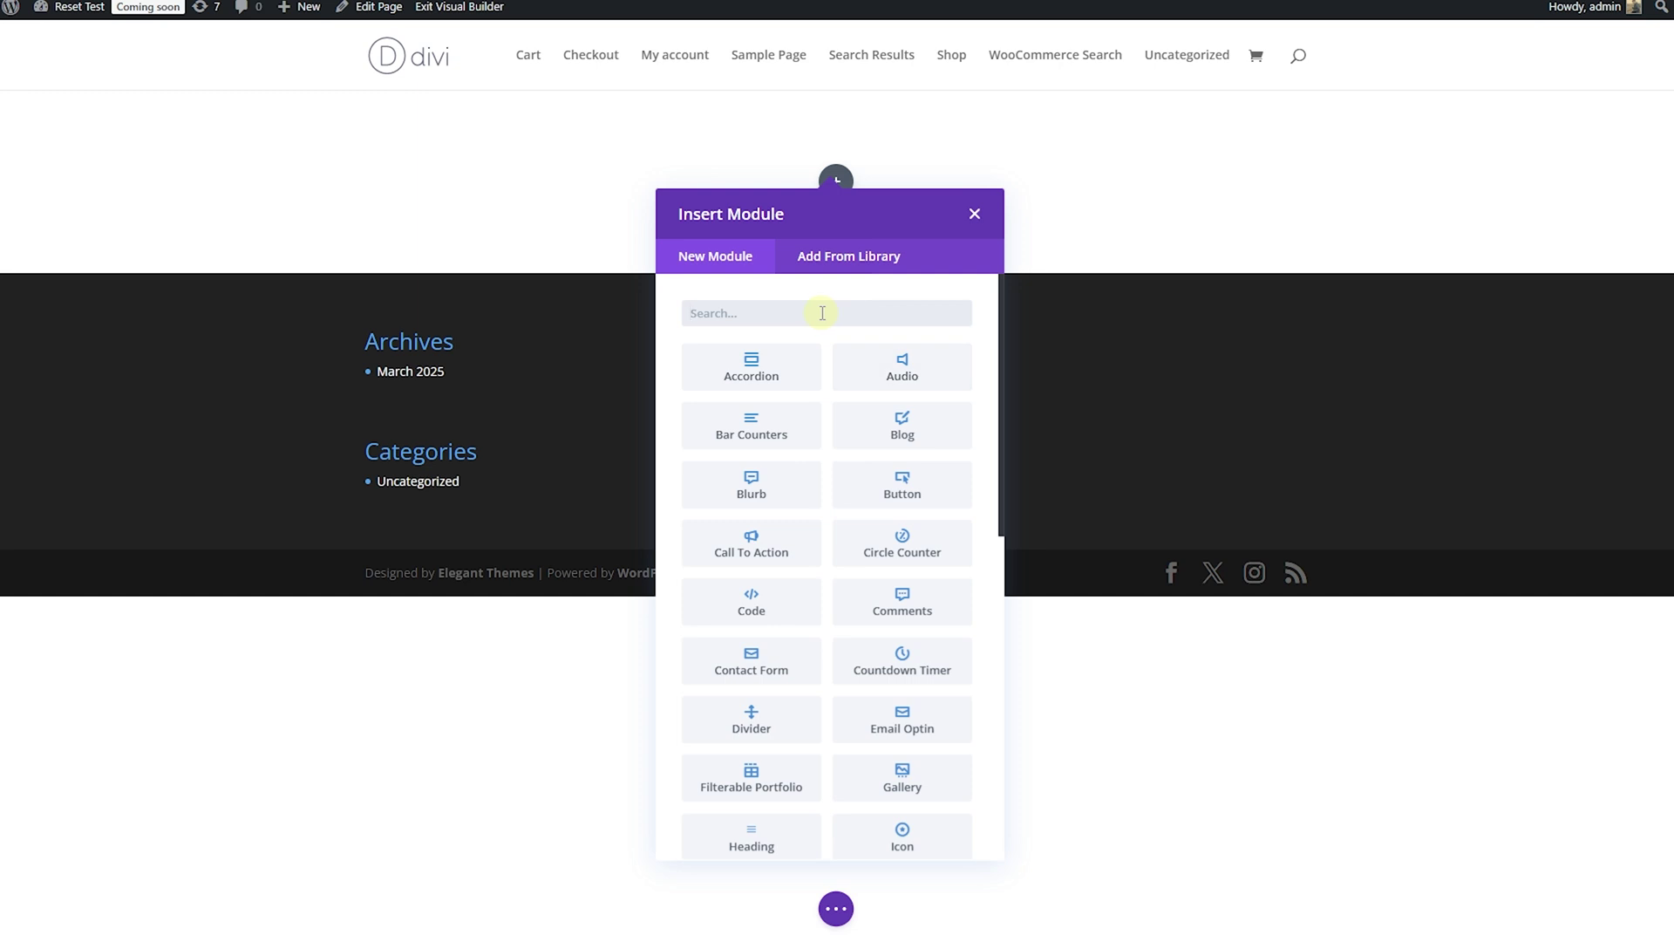
pyautogui.click(822, 313)
pyautogui.write('blo')
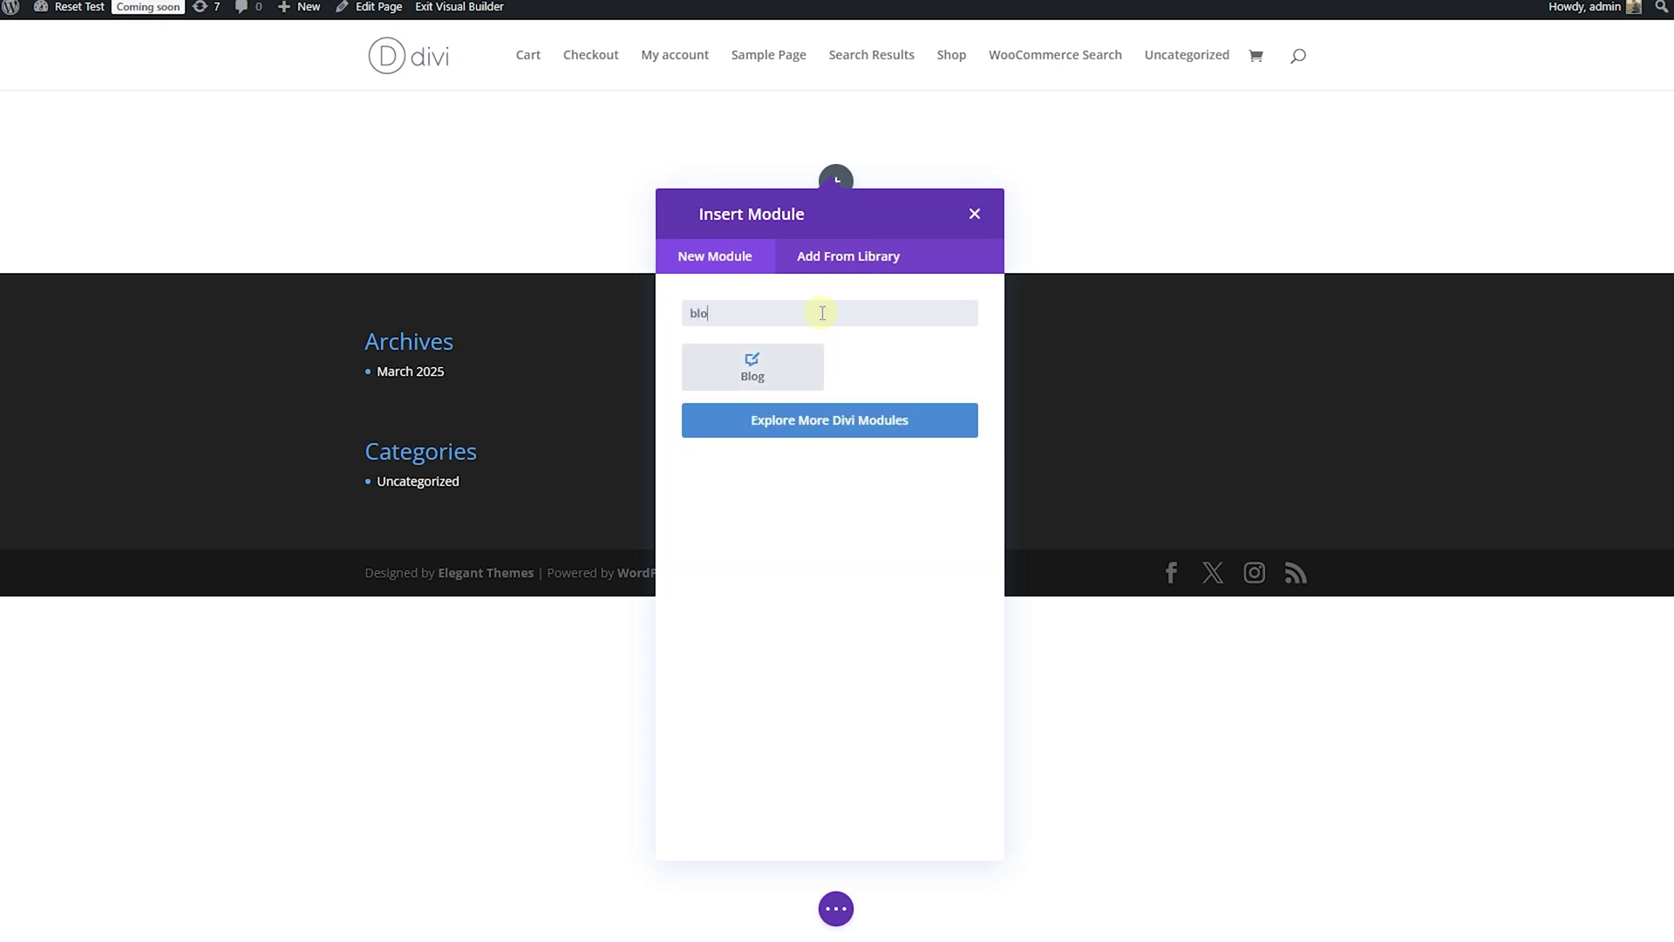
pyautogui.click(755, 365)
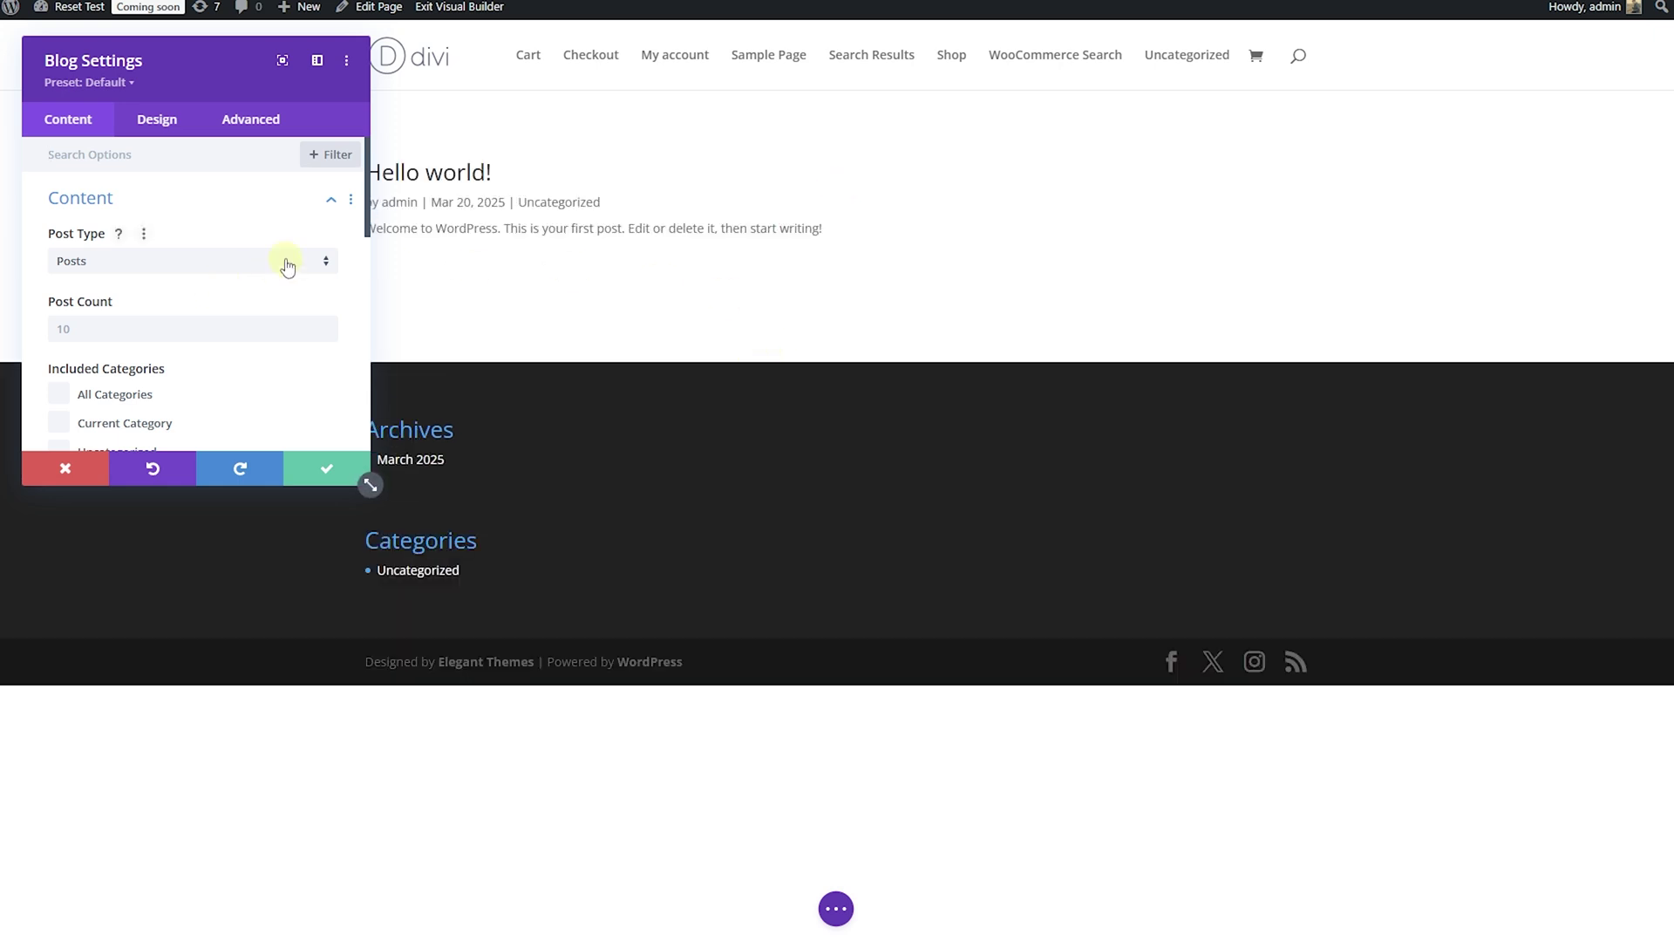
pyautogui.click(287, 262)
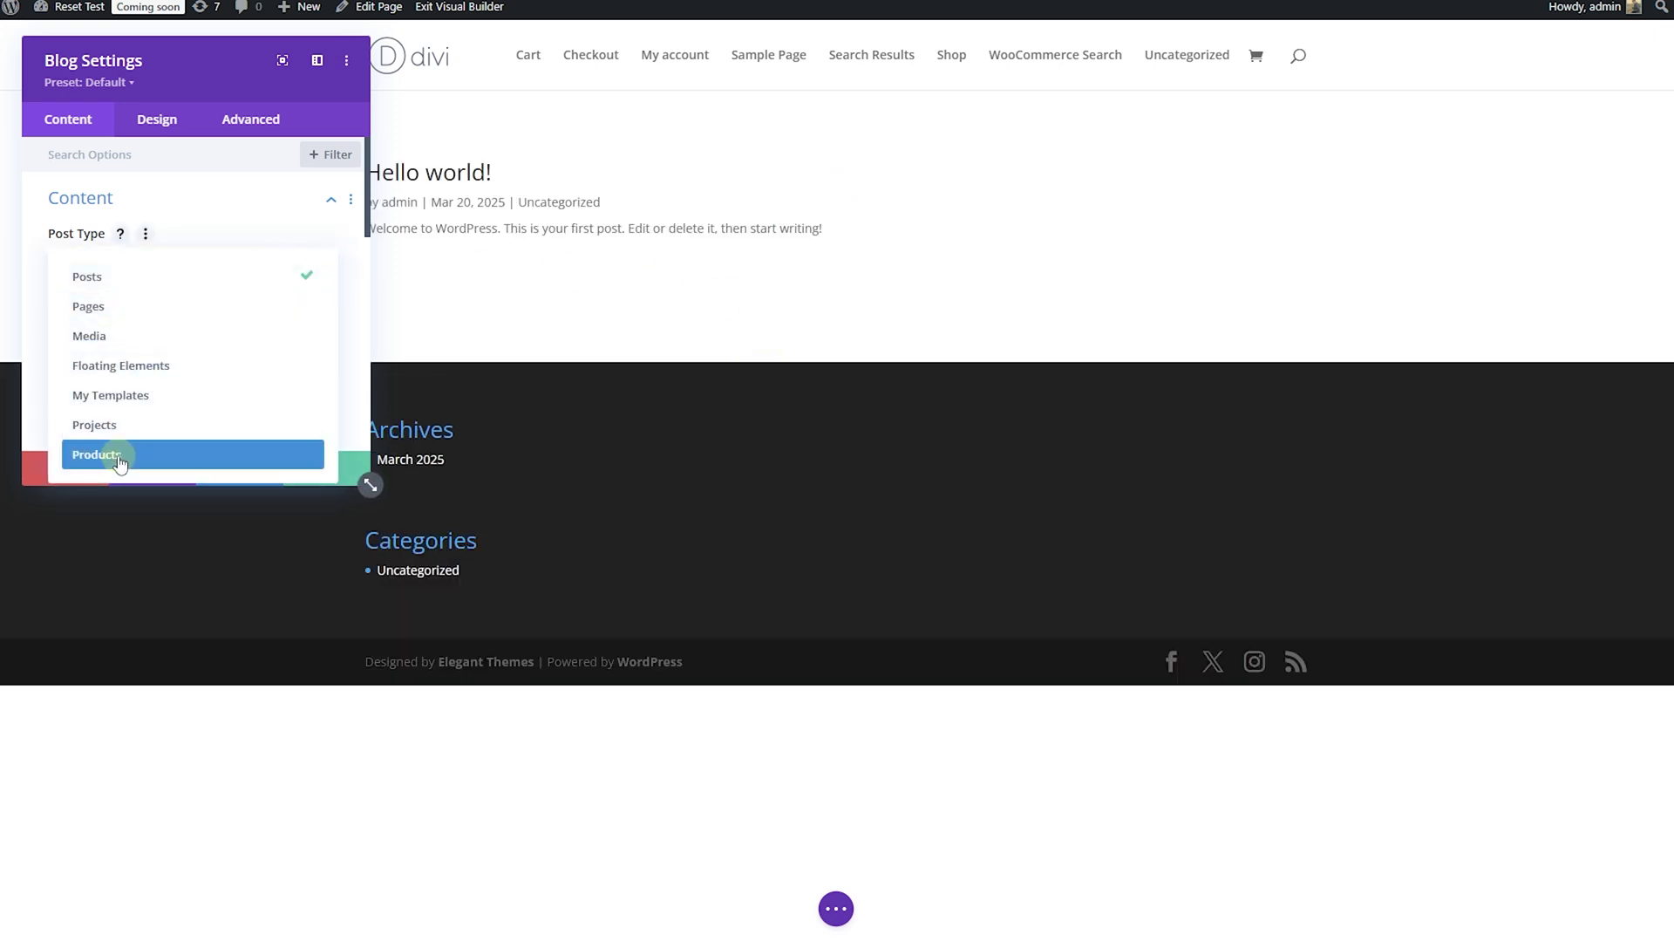
pyautogui.click(201, 452)
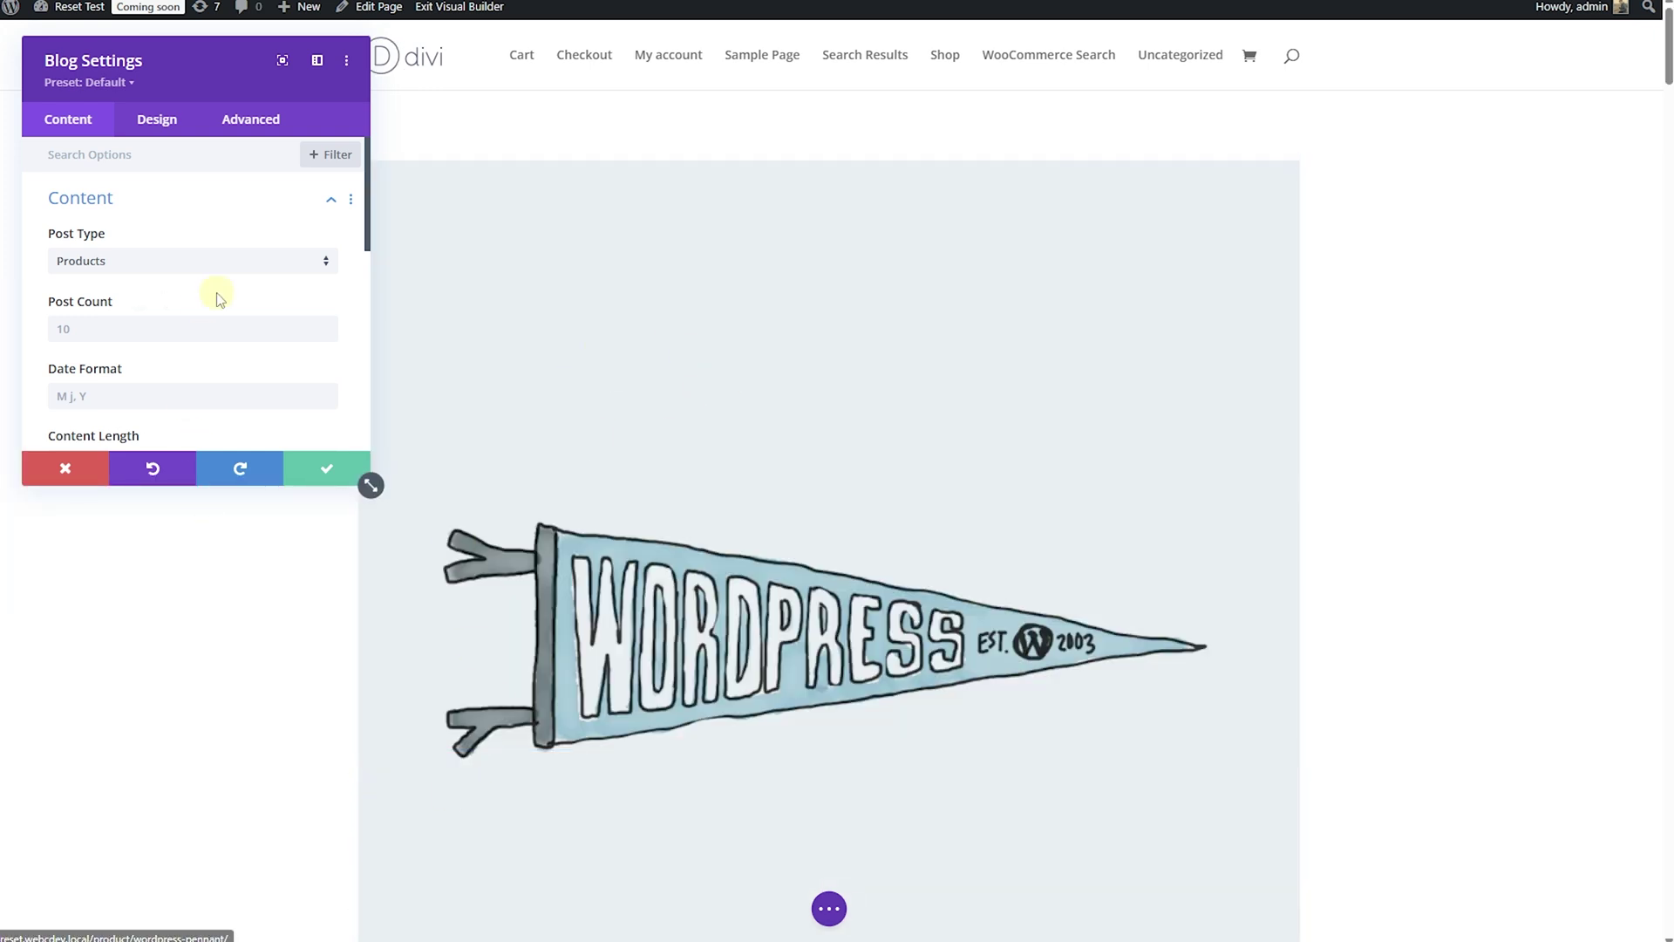
# Change the Blog module's layout from Fullwidth to Grid
pyautogui.click(156, 119)
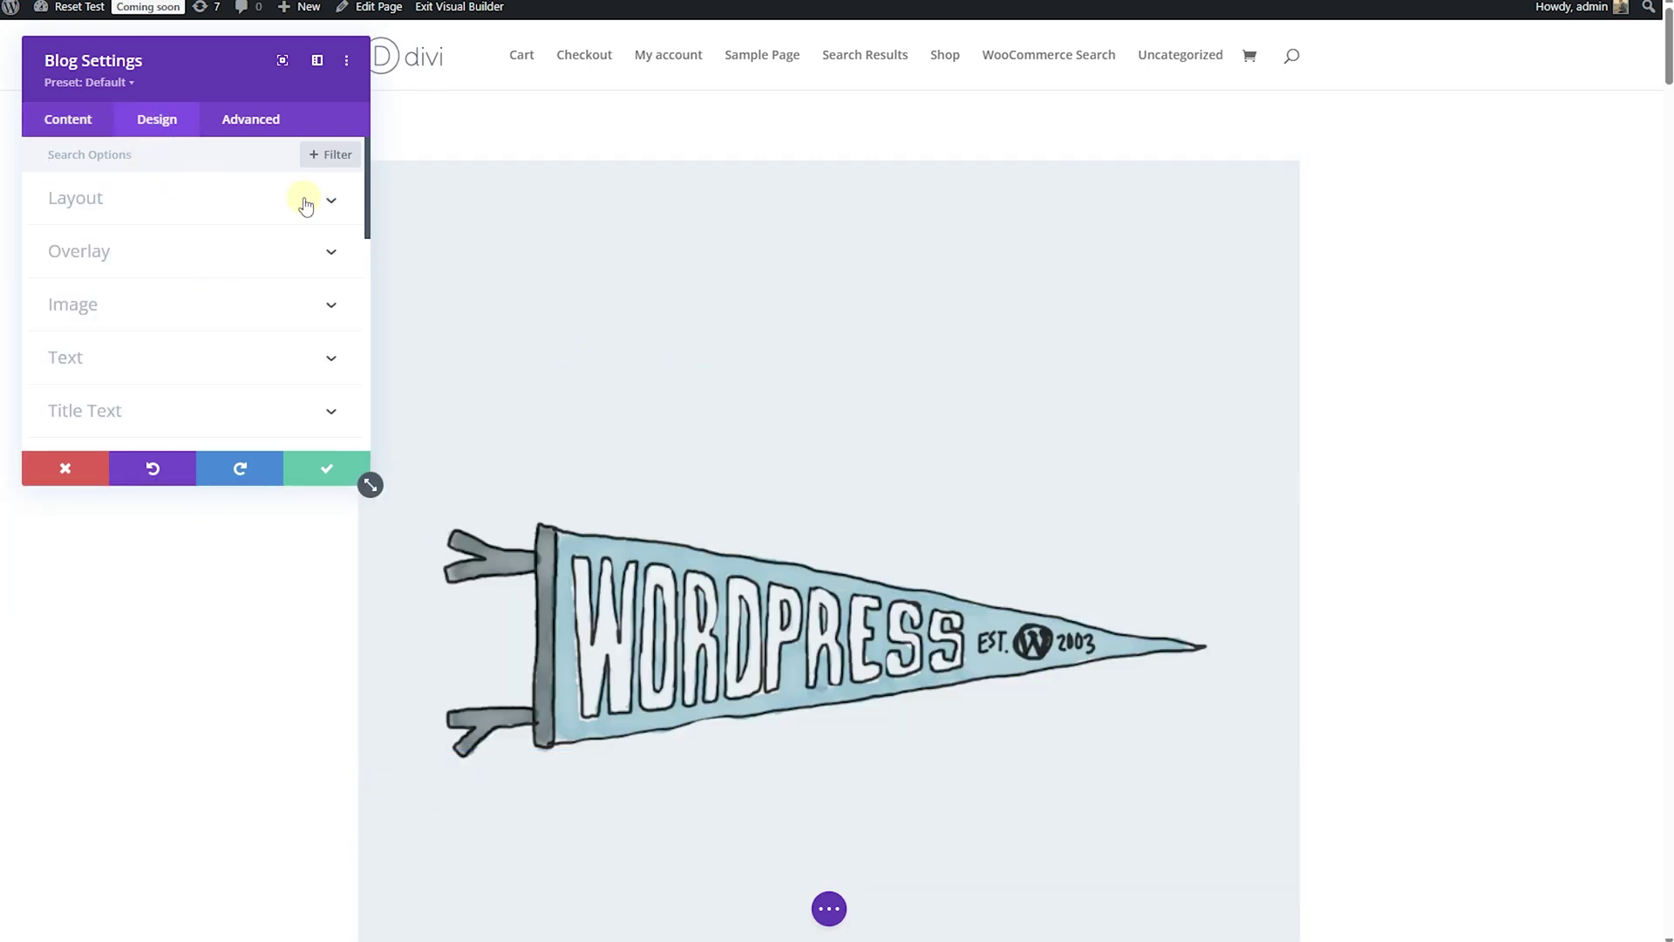
pyautogui.click(332, 210)
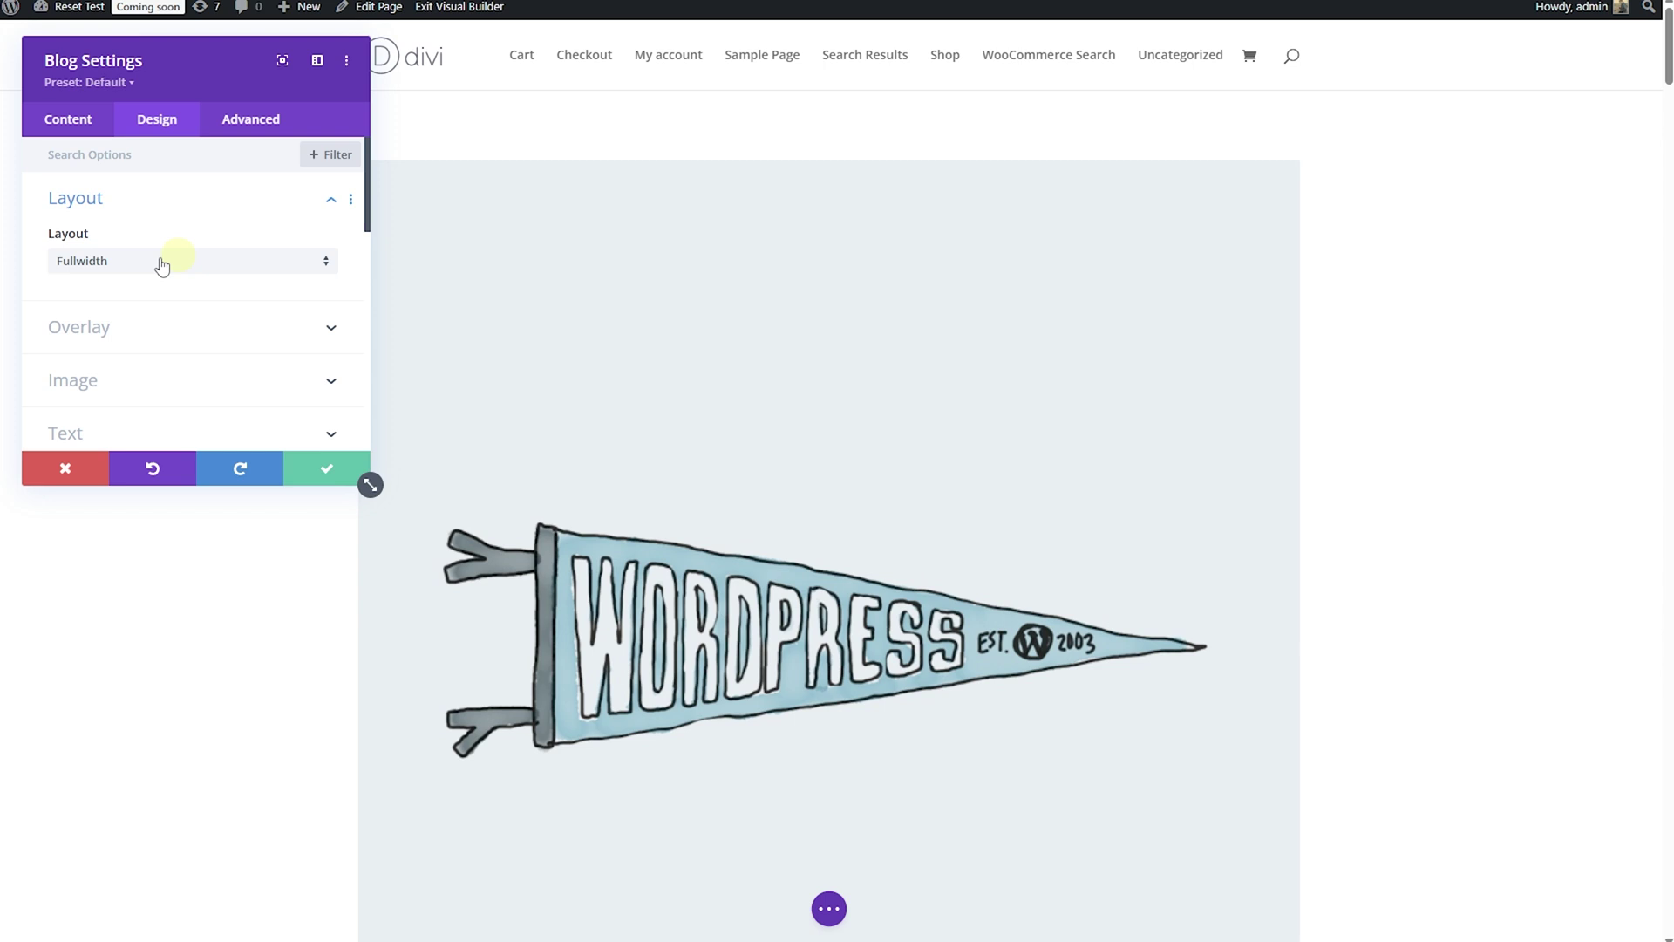
pyautogui.click(165, 261)
pyautogui.click(113, 312)
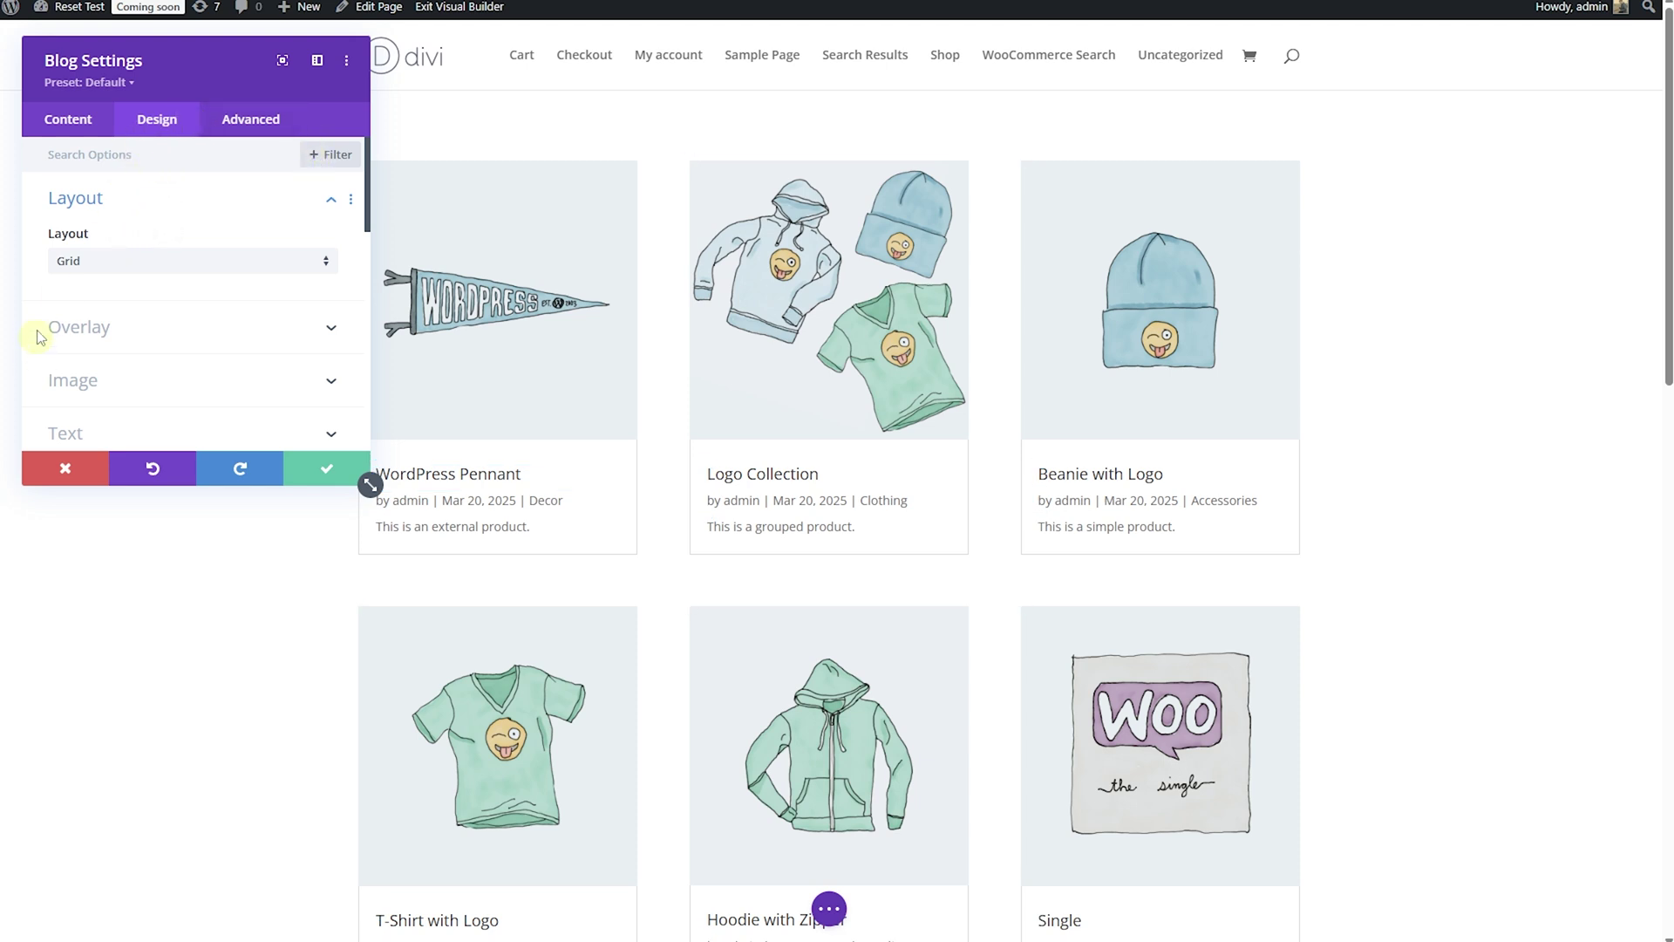
# Paste the asp_es_11 class into the Blog module's CSS Class field and save the module
pyautogui.click(214, 122)
pyautogui.click(289, 127)
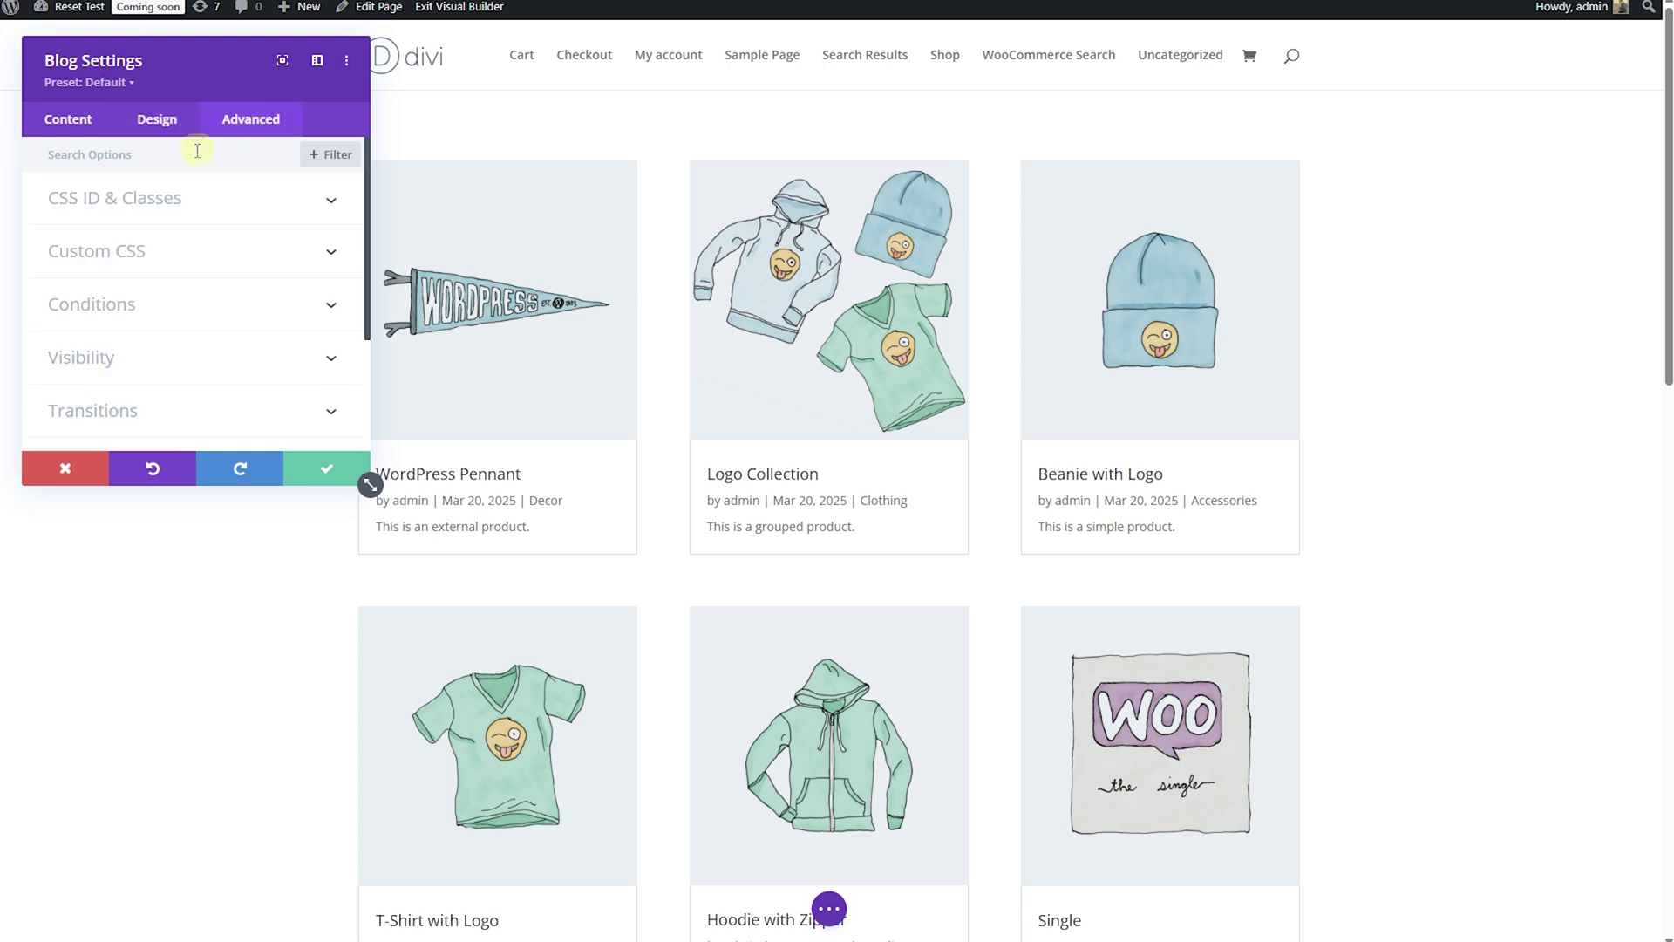
pyautogui.click(250, 205)
pyautogui.click(87, 323)
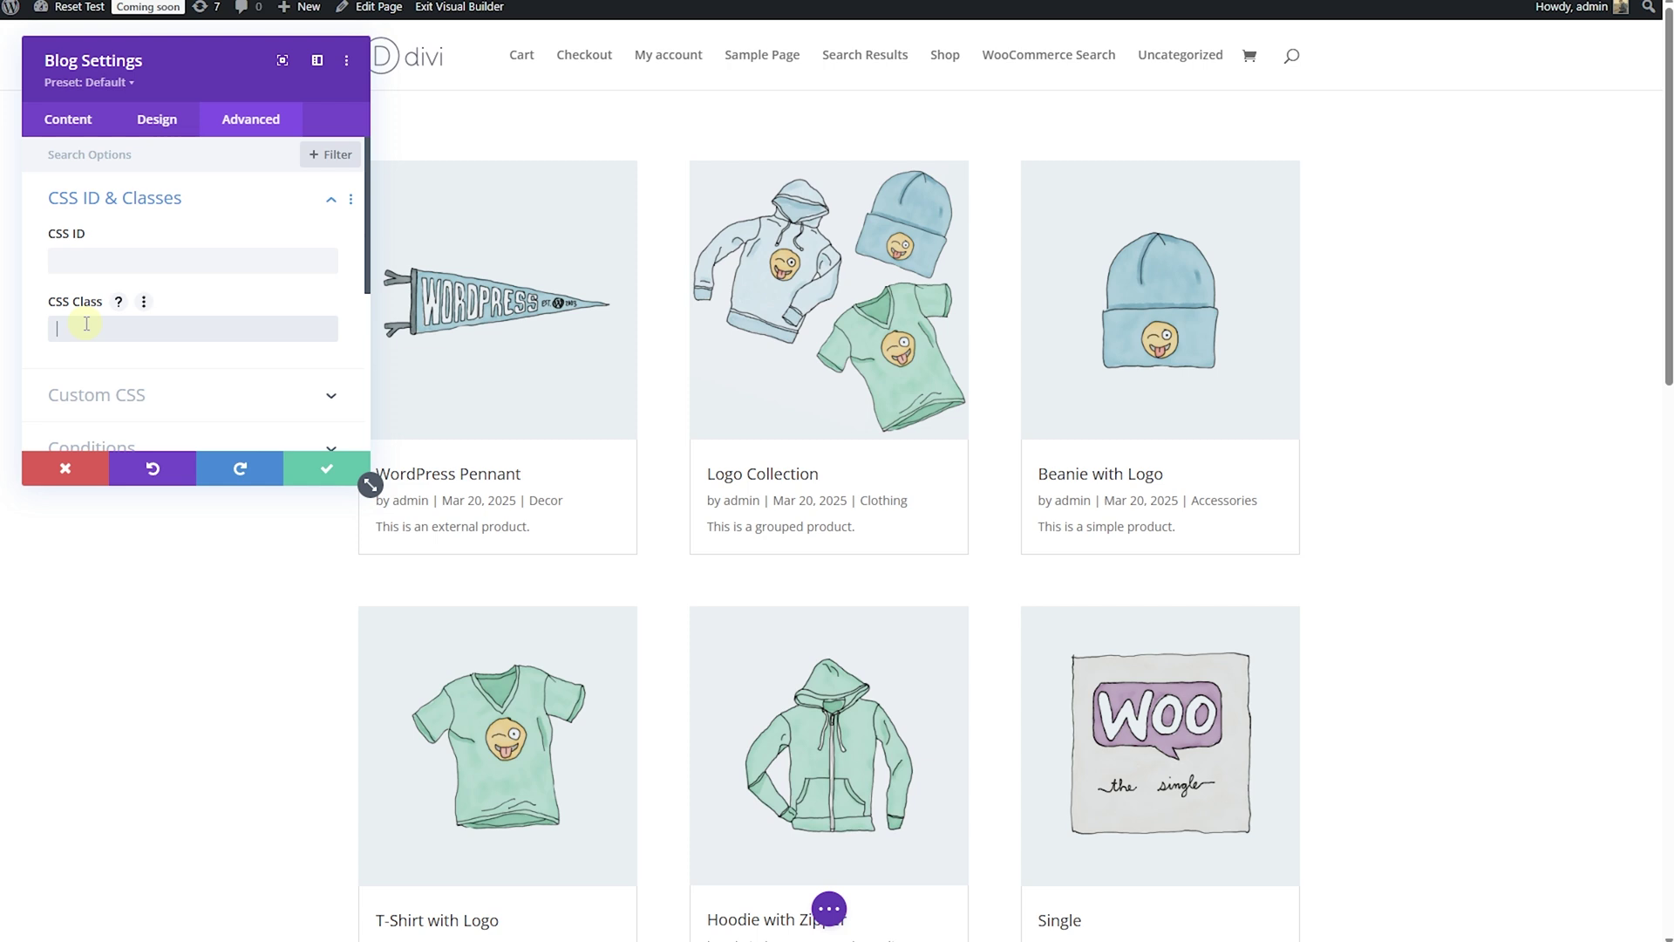
pyautogui.write('dsp_es_11')
pyautogui.click(327, 469)
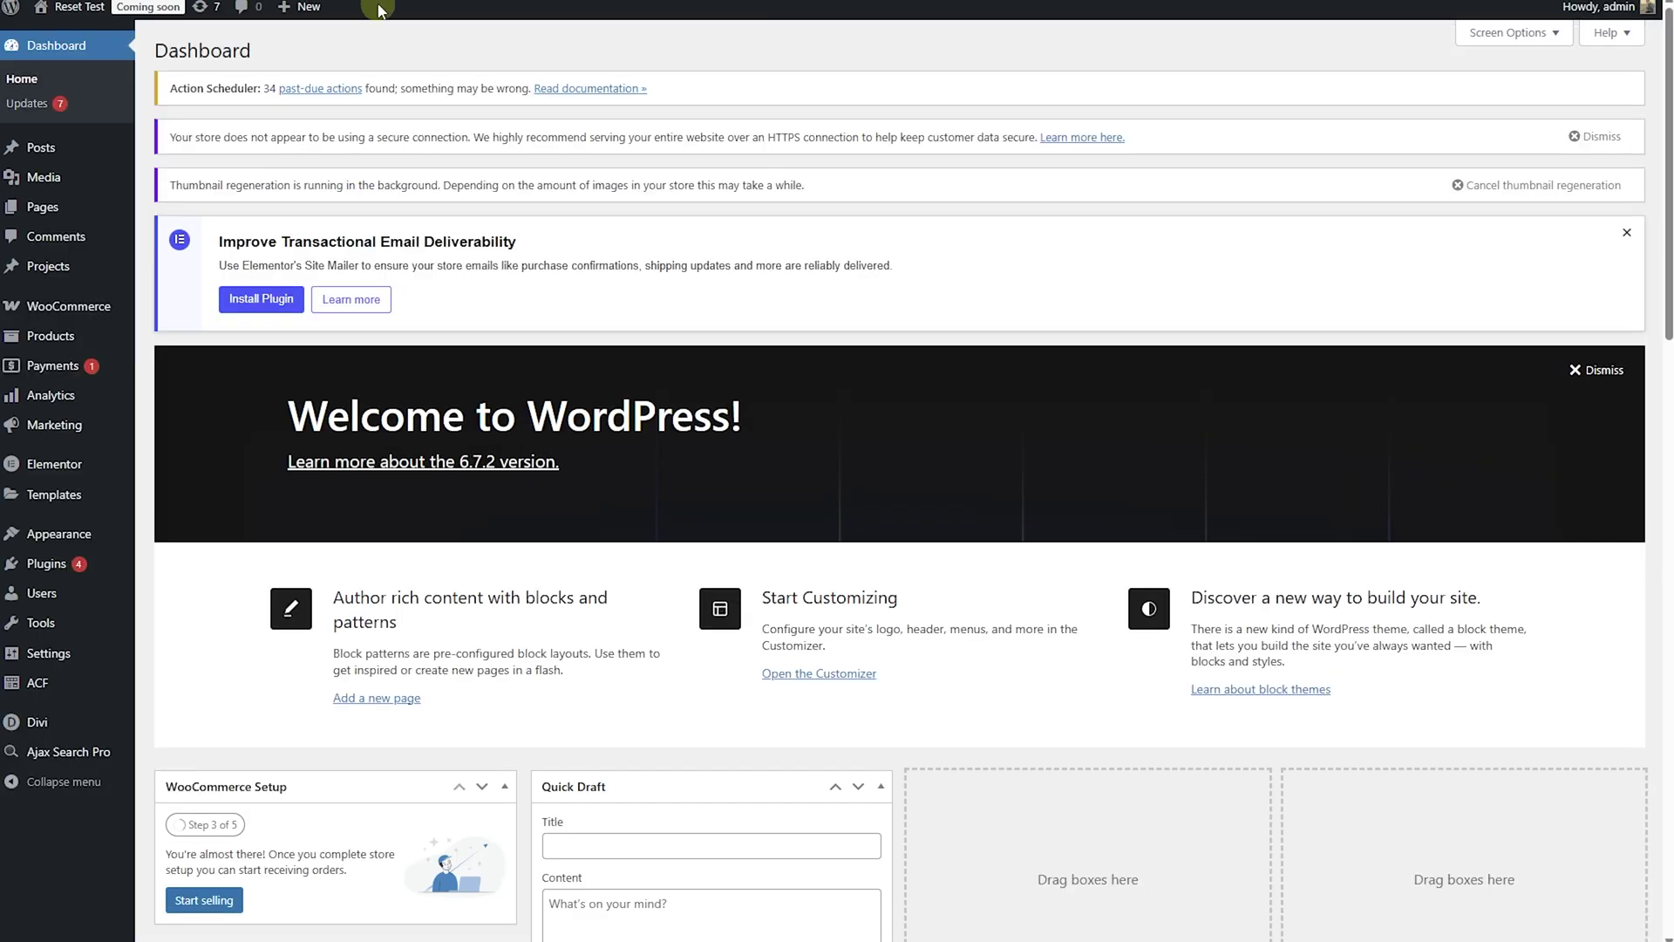
pyautogui.moveTo(69, 750)
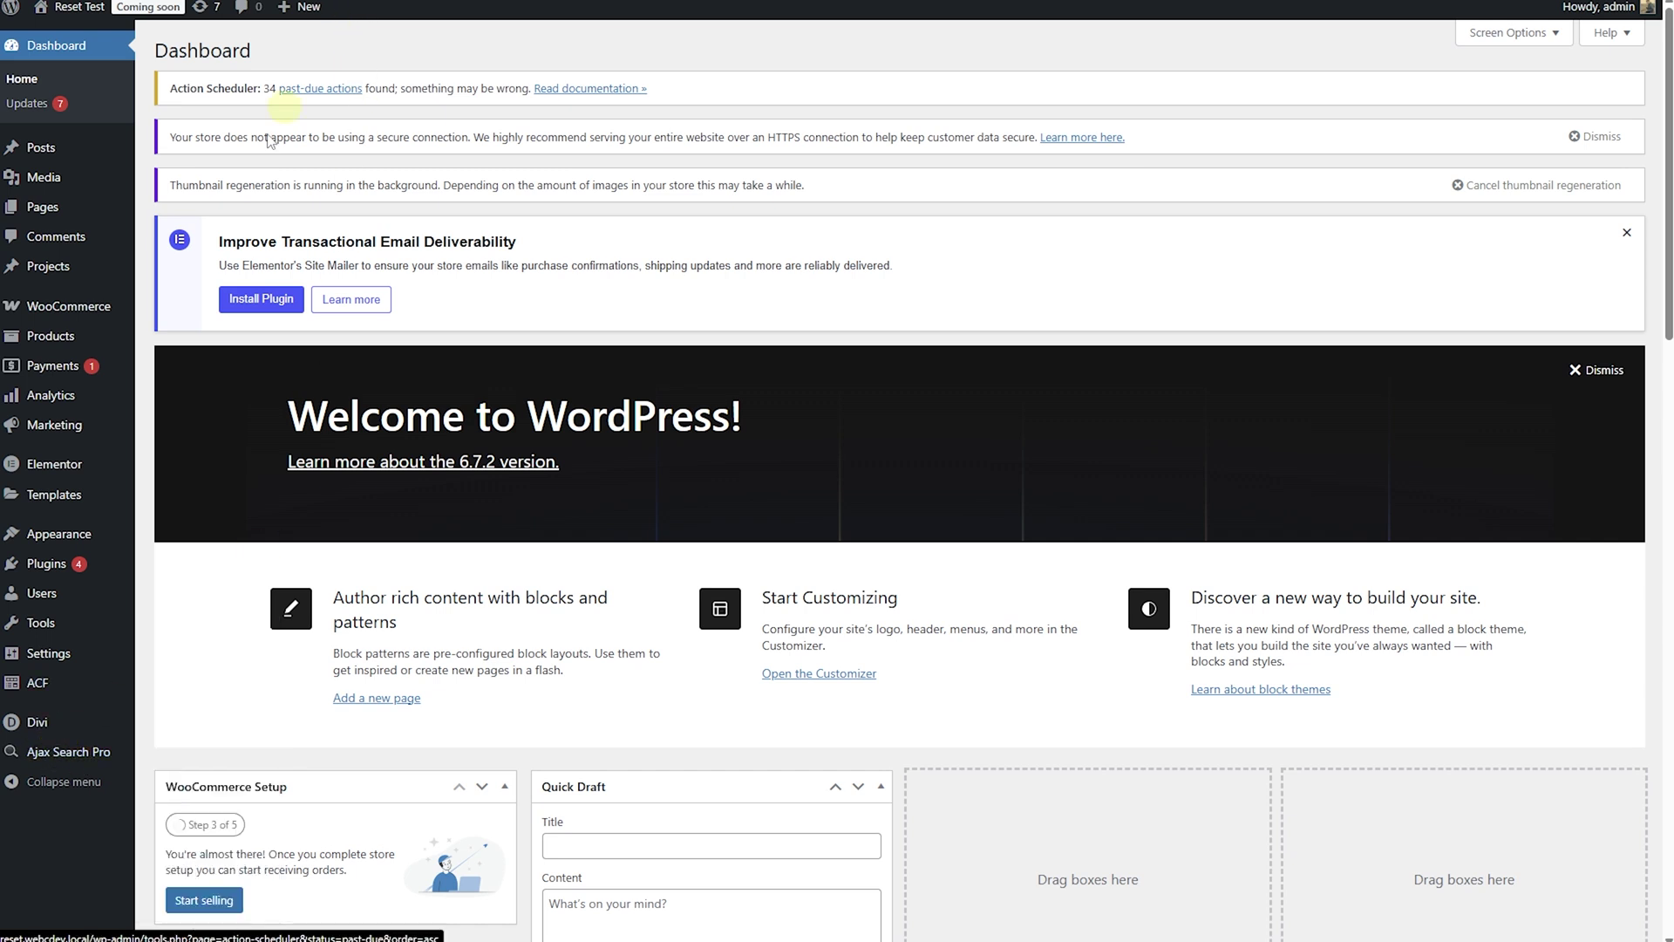
pyautogui.click(24, 755)
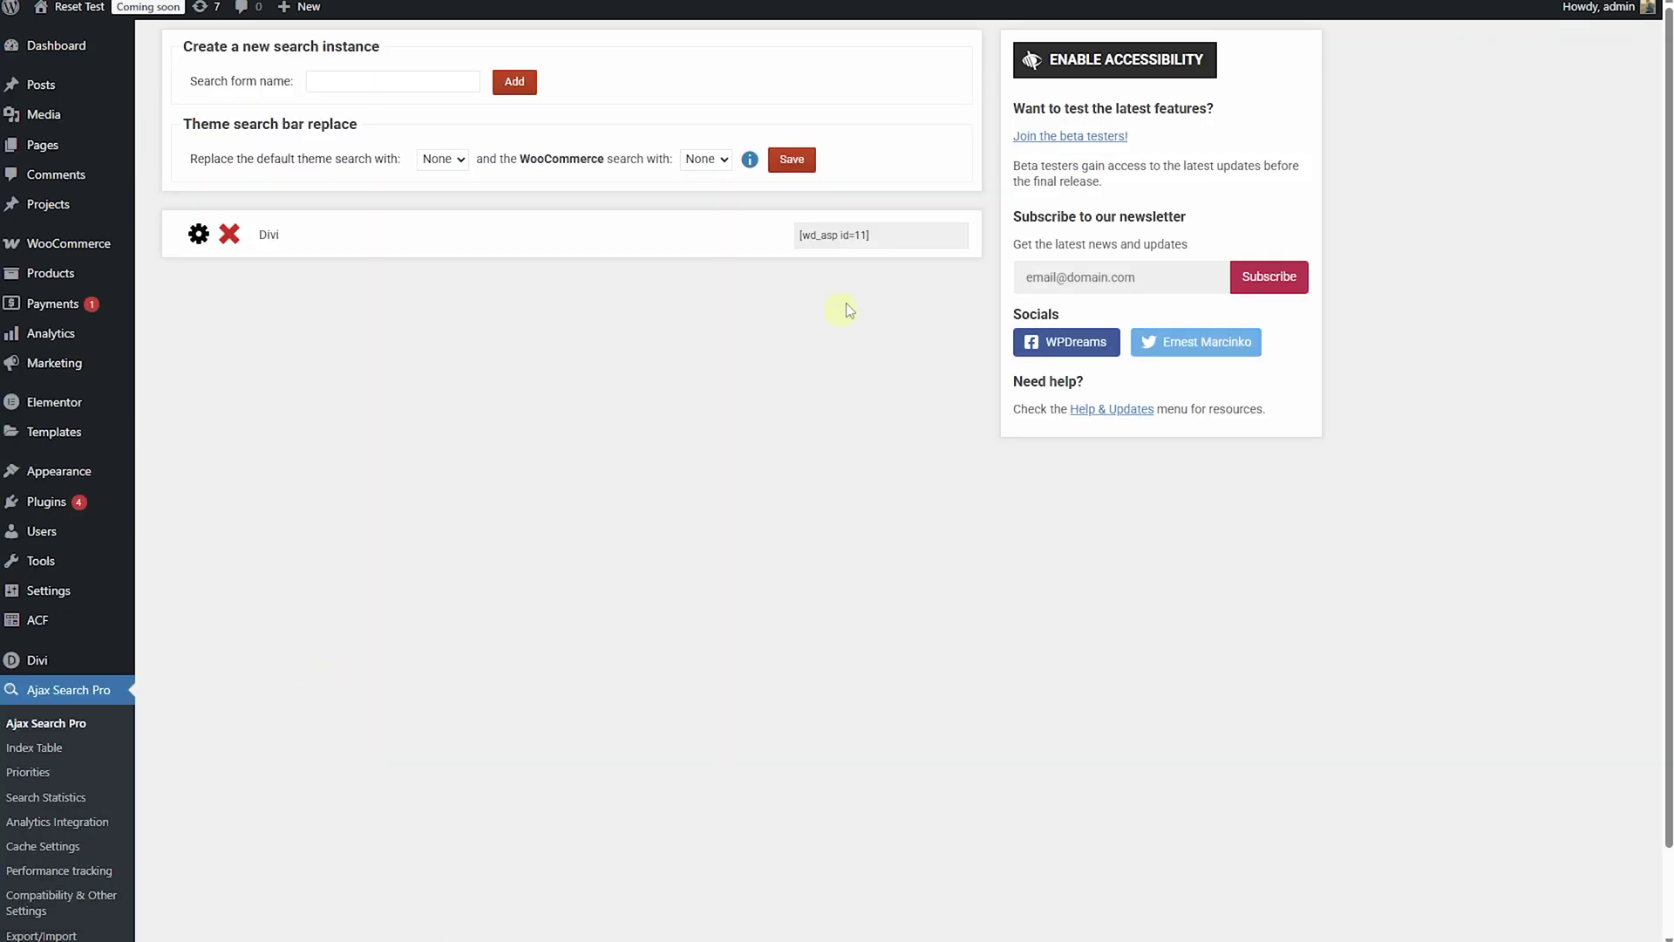
pyautogui.click(893, 234)
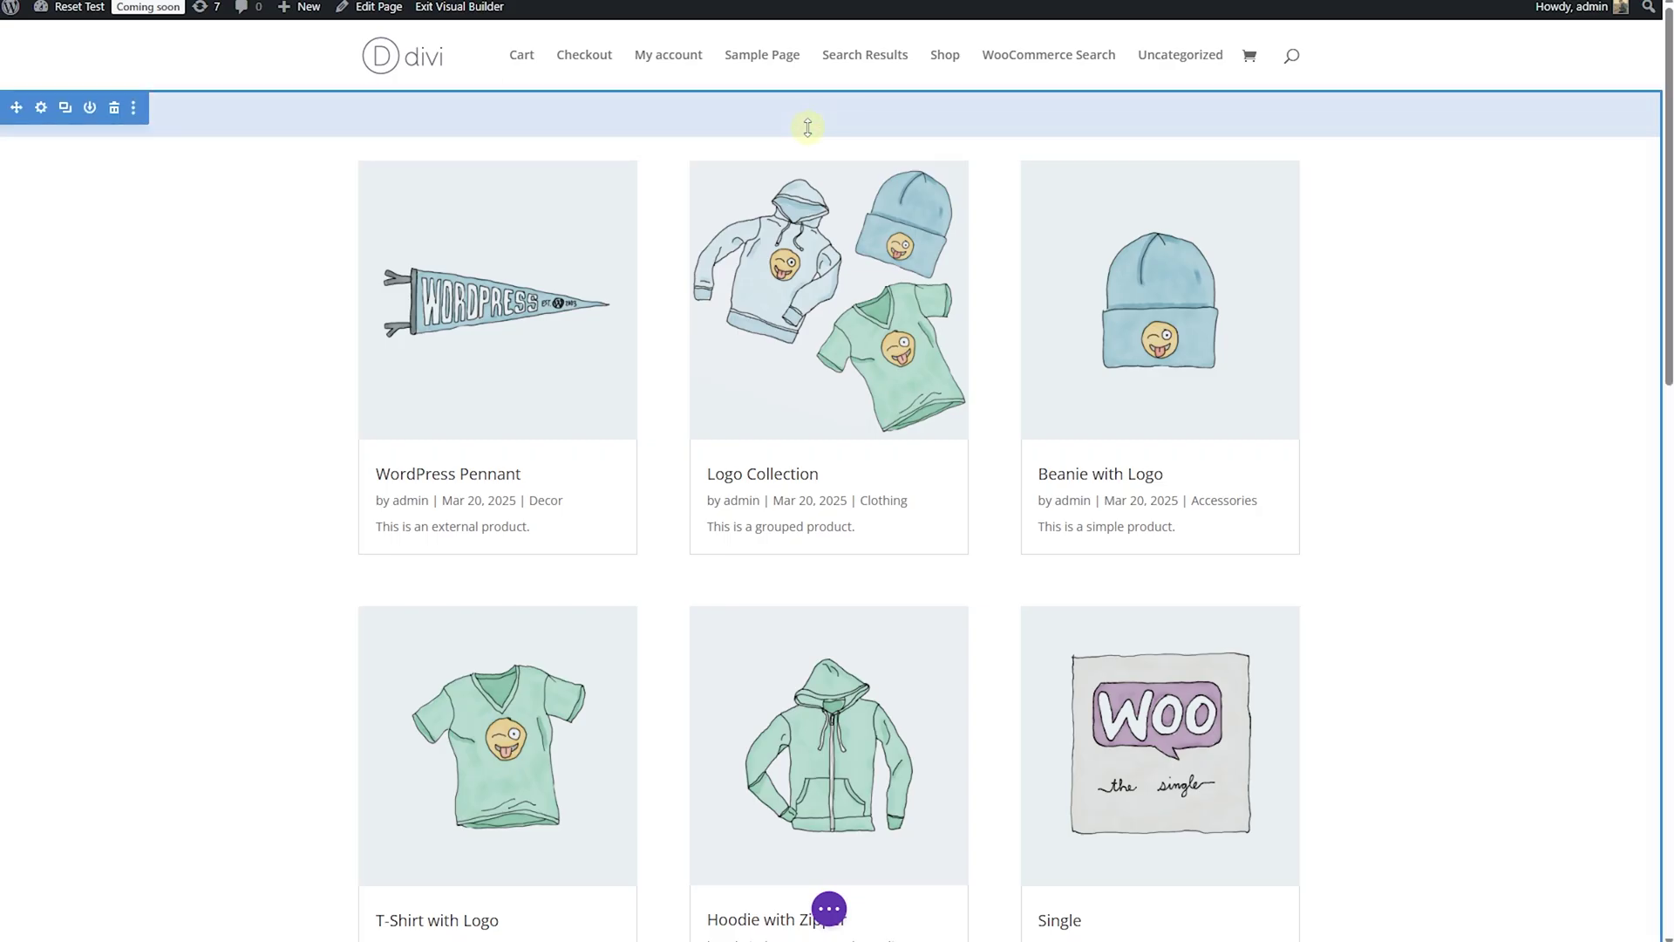
# Add a single-column row below the product grid containing a Text module
pyautogui.scroll(-4, 872, 468)
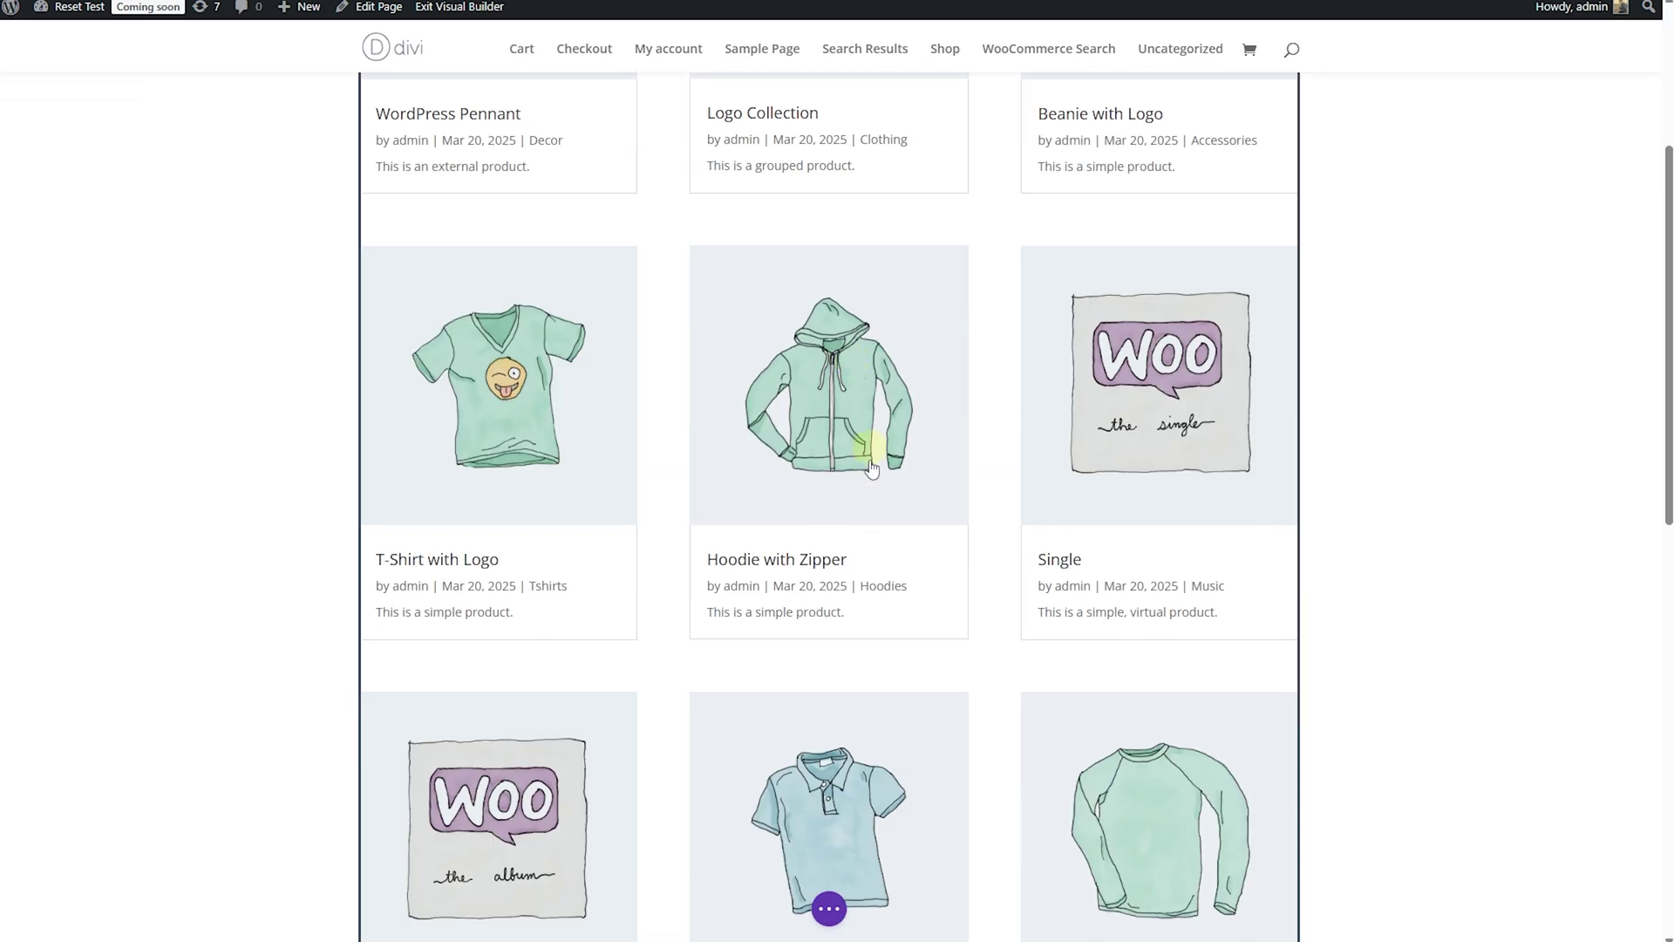
pyautogui.scroll(-11, 872, 468)
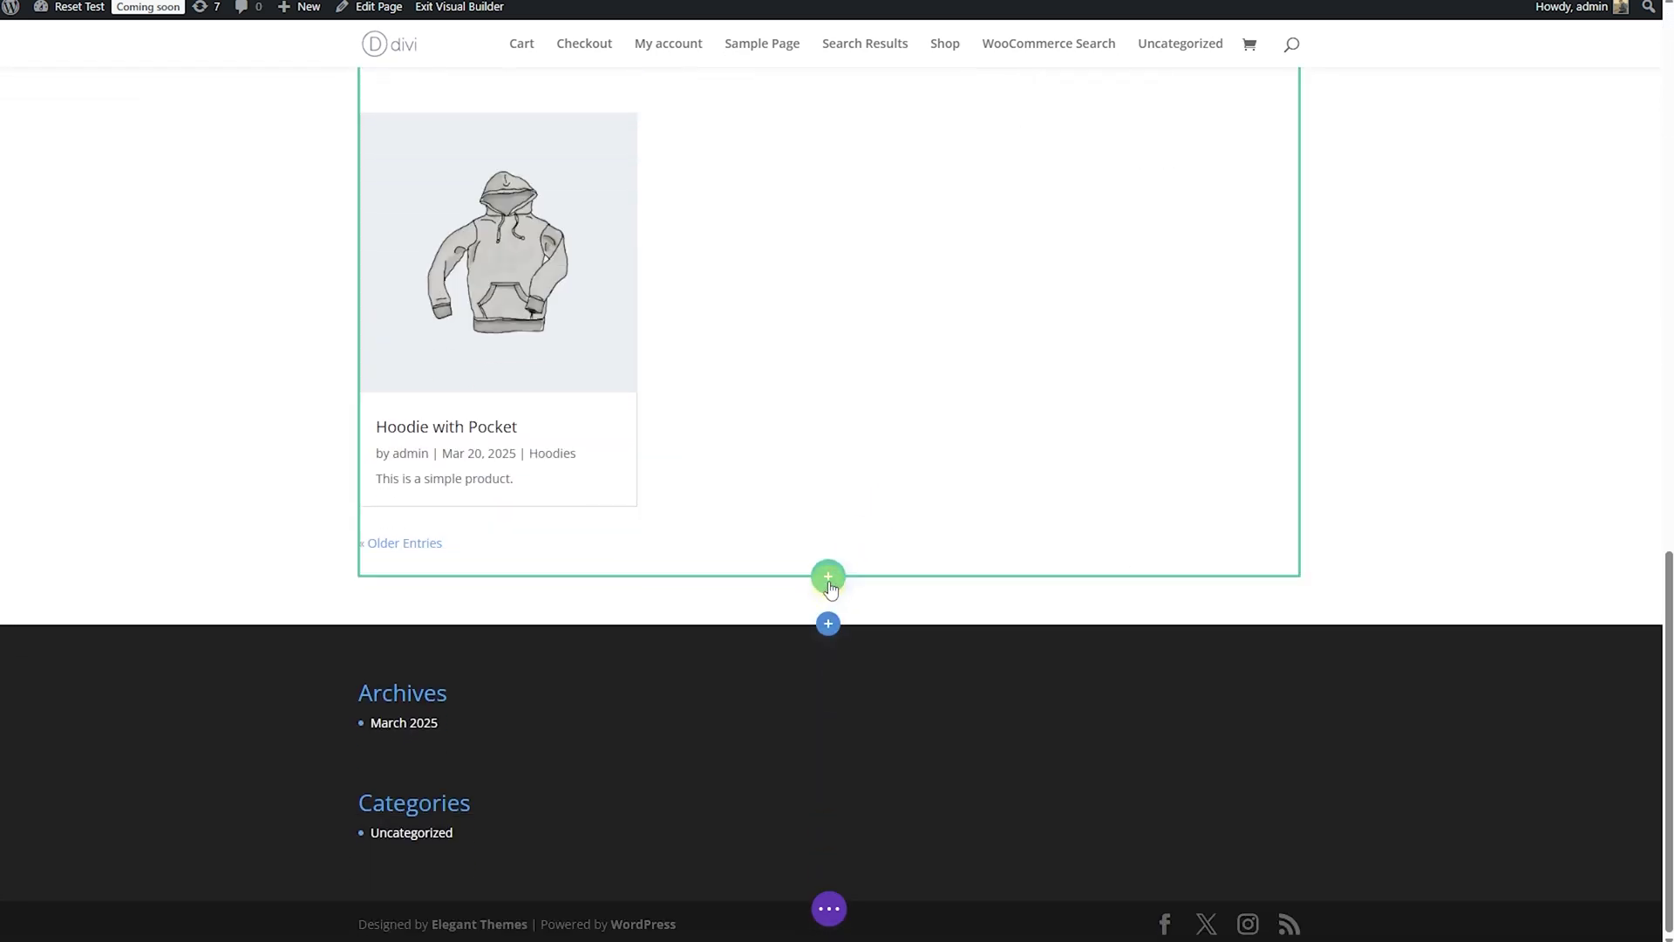
pyautogui.click(828, 578)
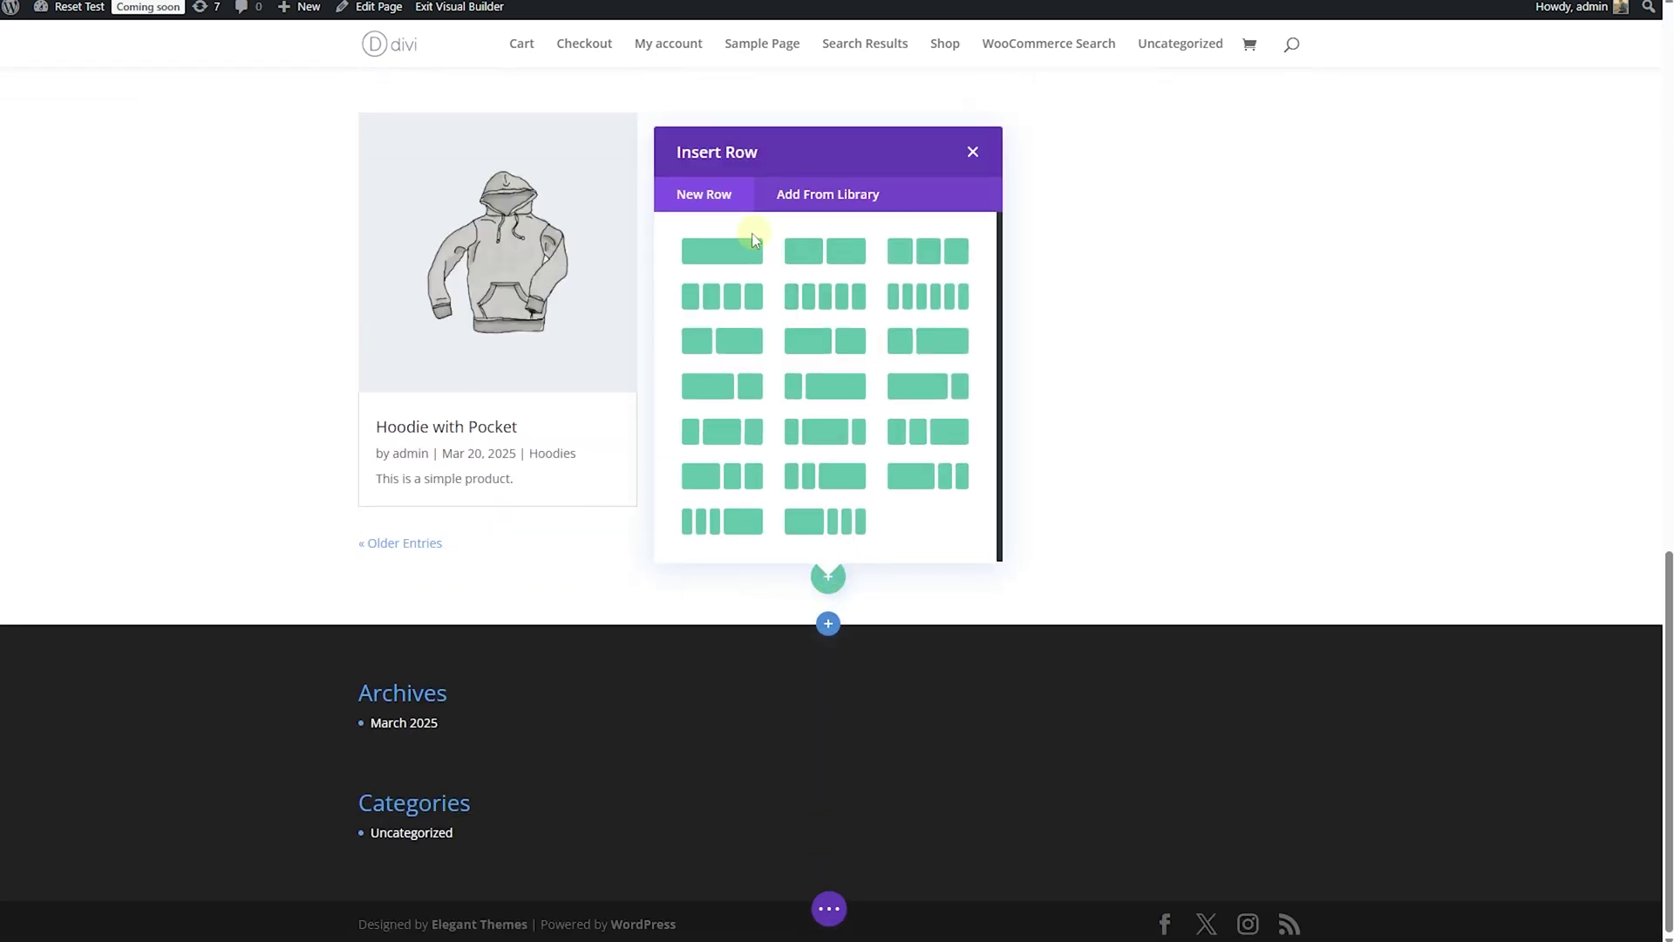
pyautogui.click(747, 254)
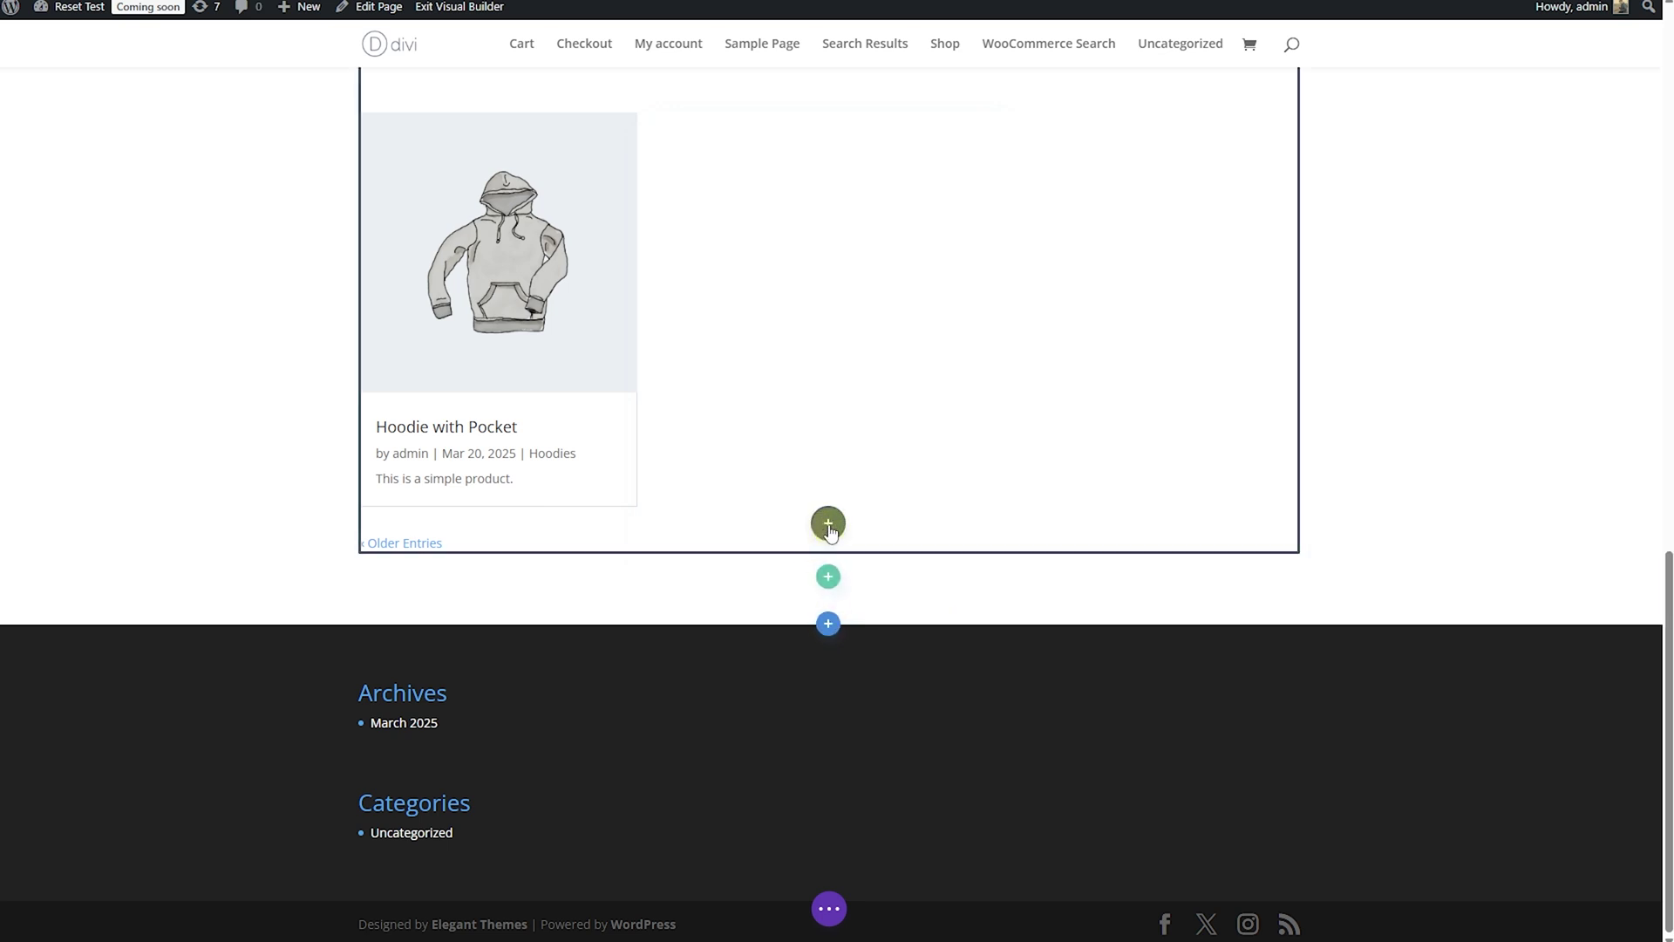
pyautogui.click(828, 524)
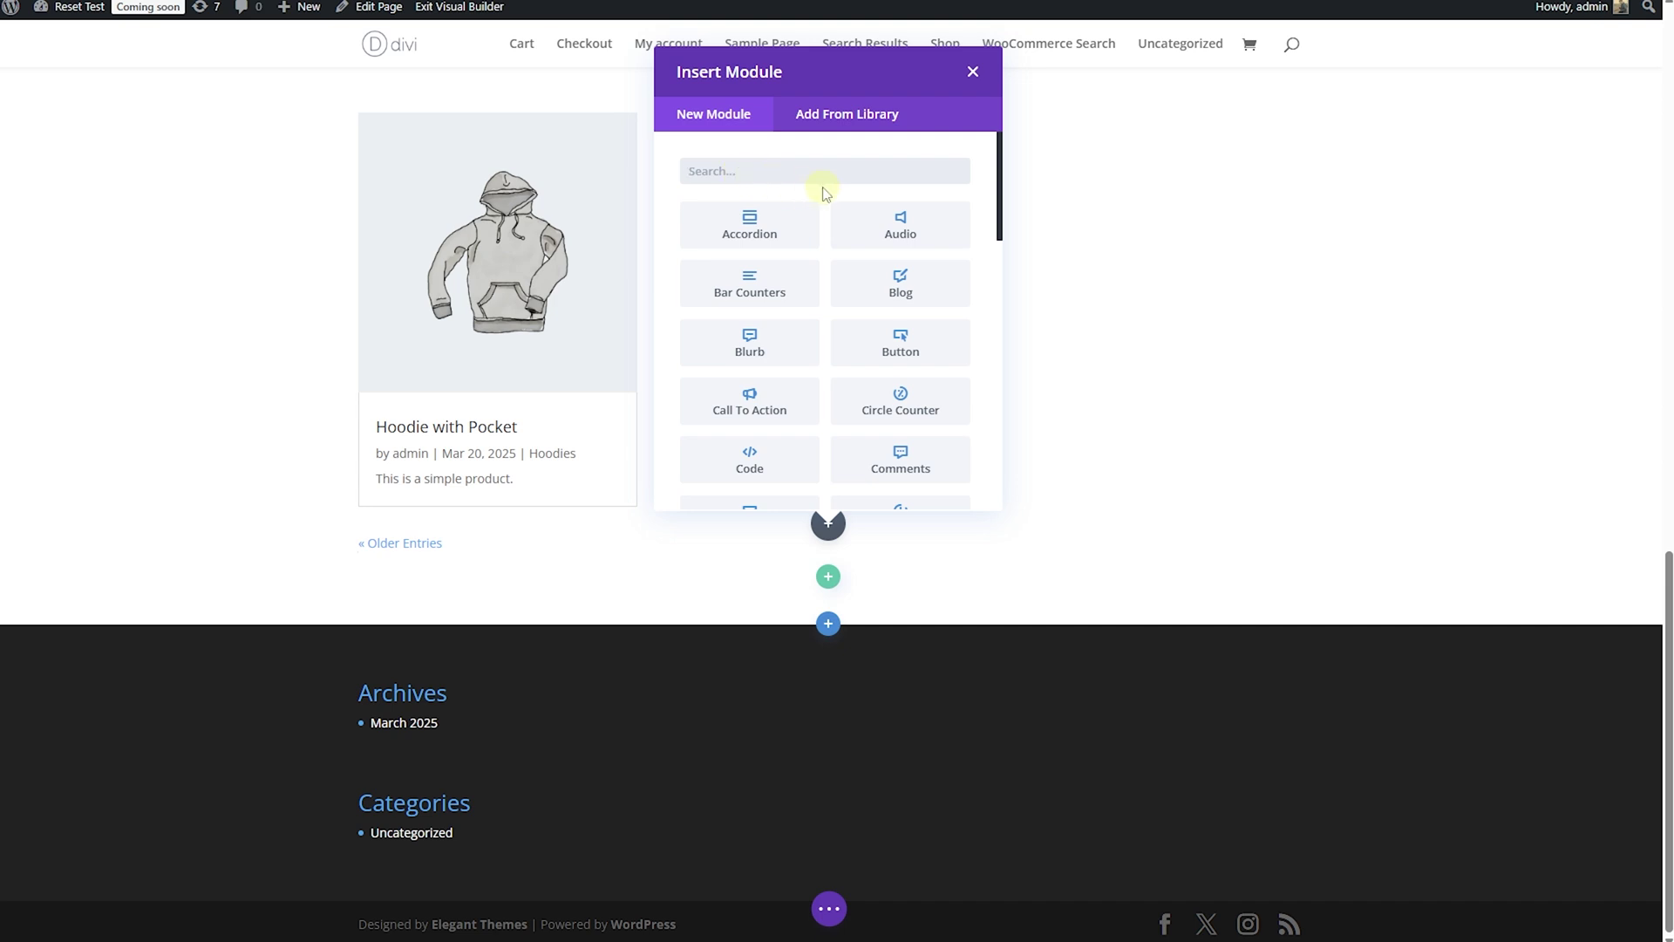
pyautogui.write('te')
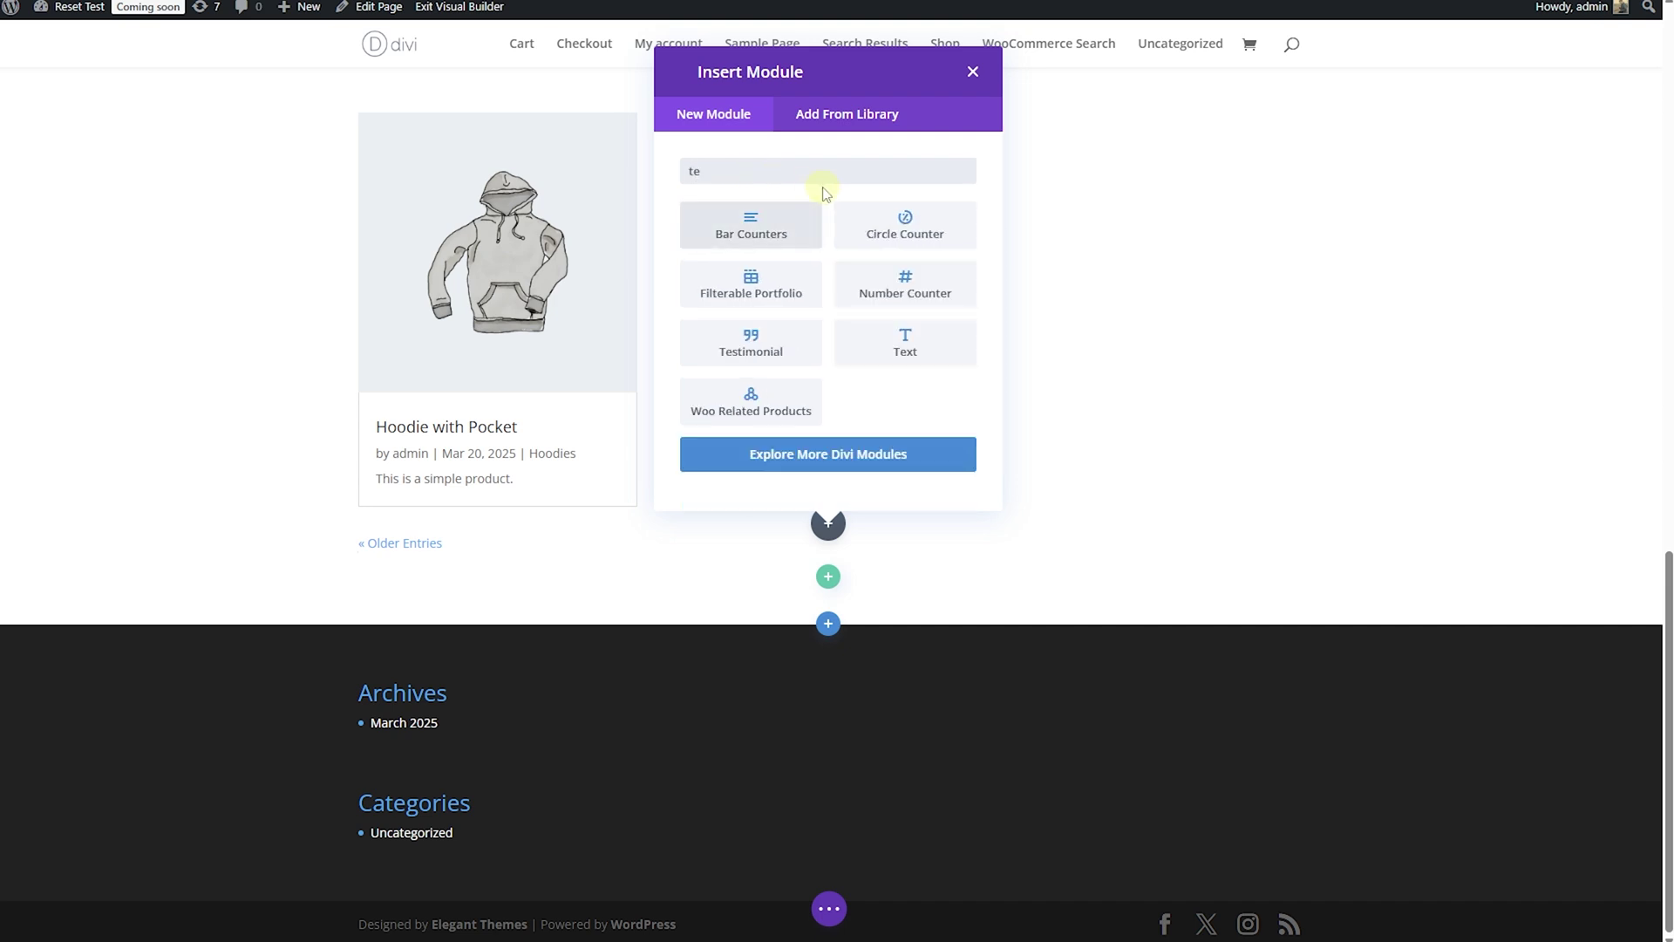
pyautogui.click(935, 351)
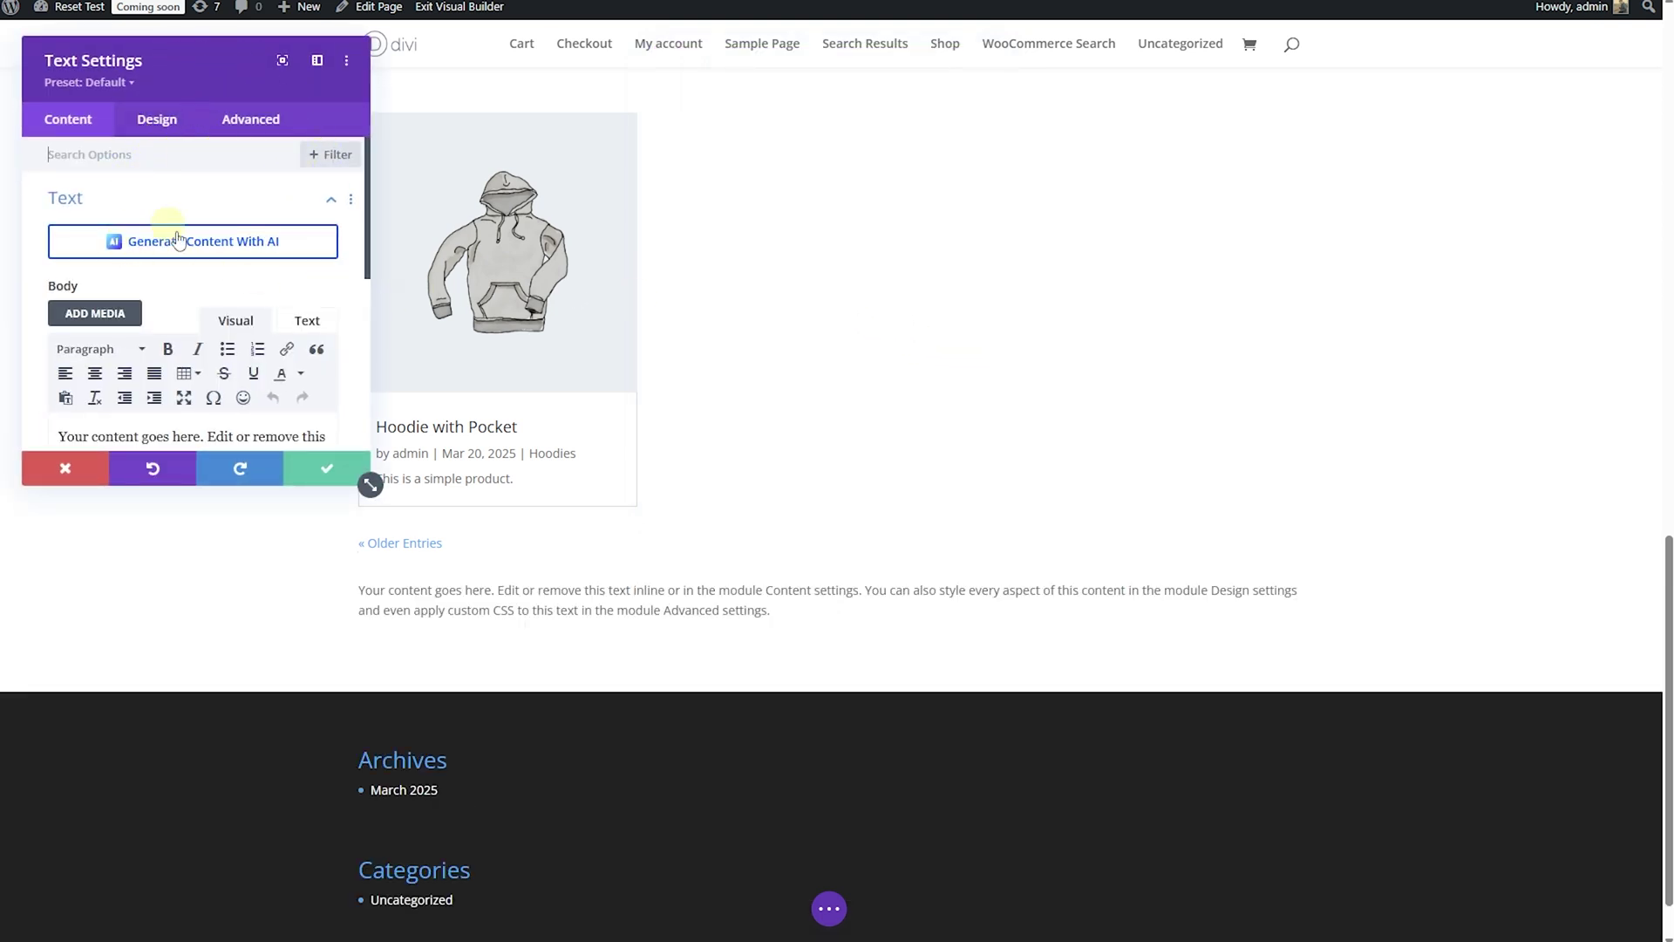
# Replace the Text module's placeholder with the shortcode [wd_asp id=11] and save it
pyautogui.scroll(-4, 232, 363)
pyautogui.scroll(2, 240, 311)
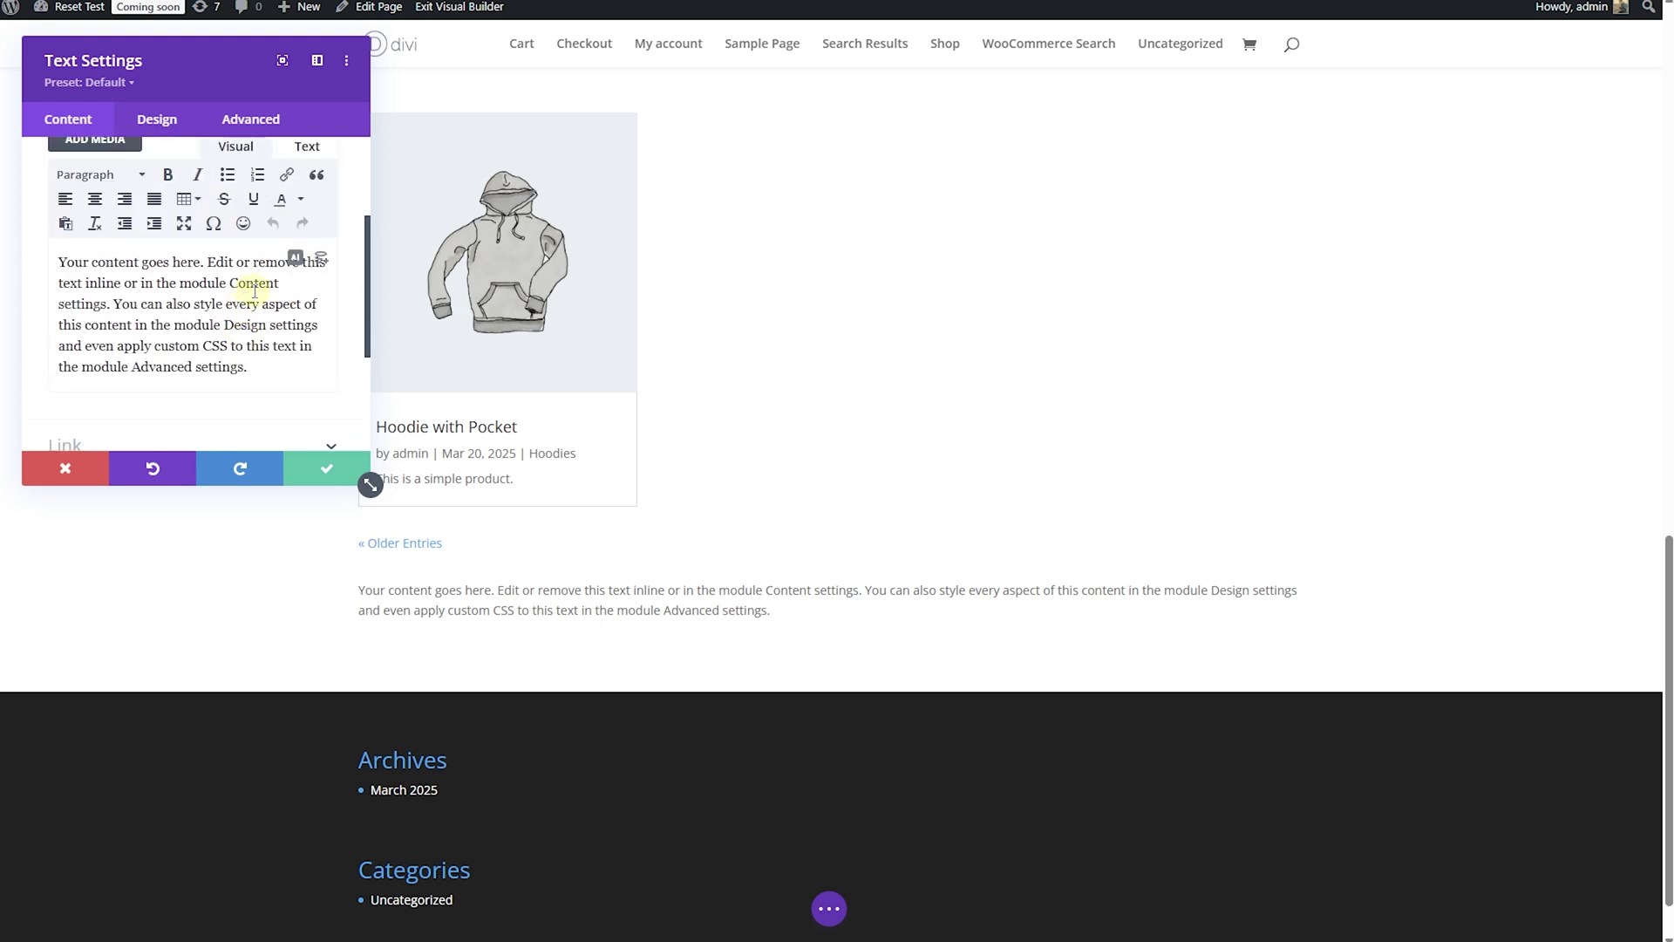
pyautogui.scroll(2, 262, 279)
pyautogui.scroll(-2, 262, 323)
pyautogui.moveTo(248, 367); pyautogui.dragTo(29, 268)
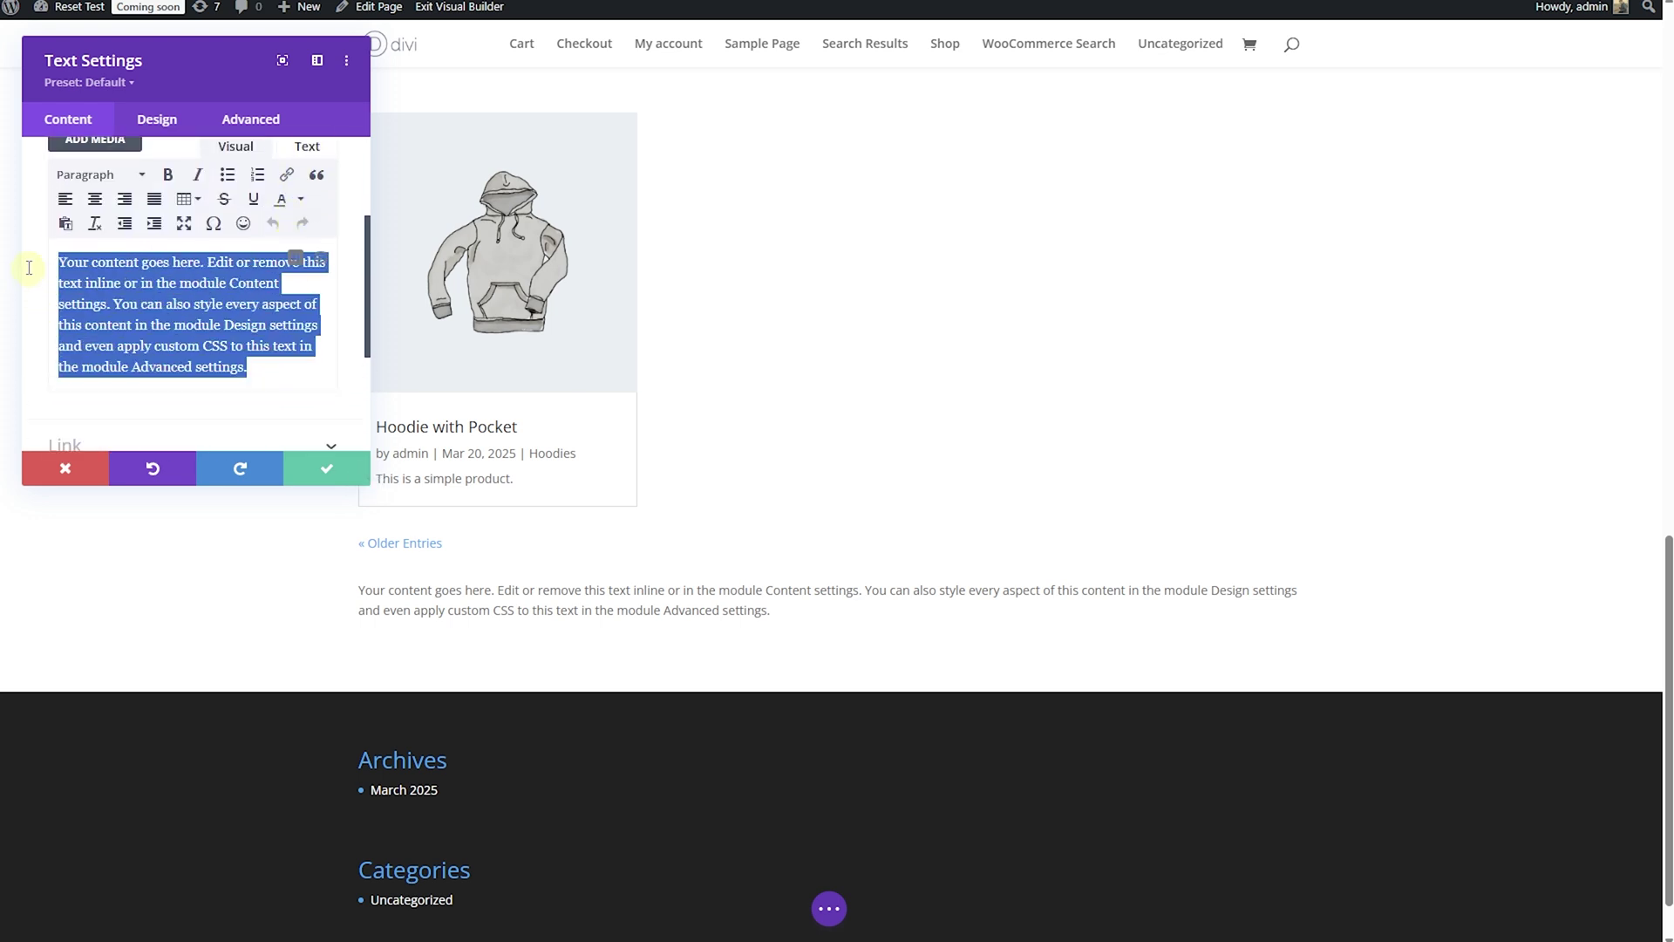
pyautogui.press('BackSpace')
pyautogui.write('[wd_asp id=11]')
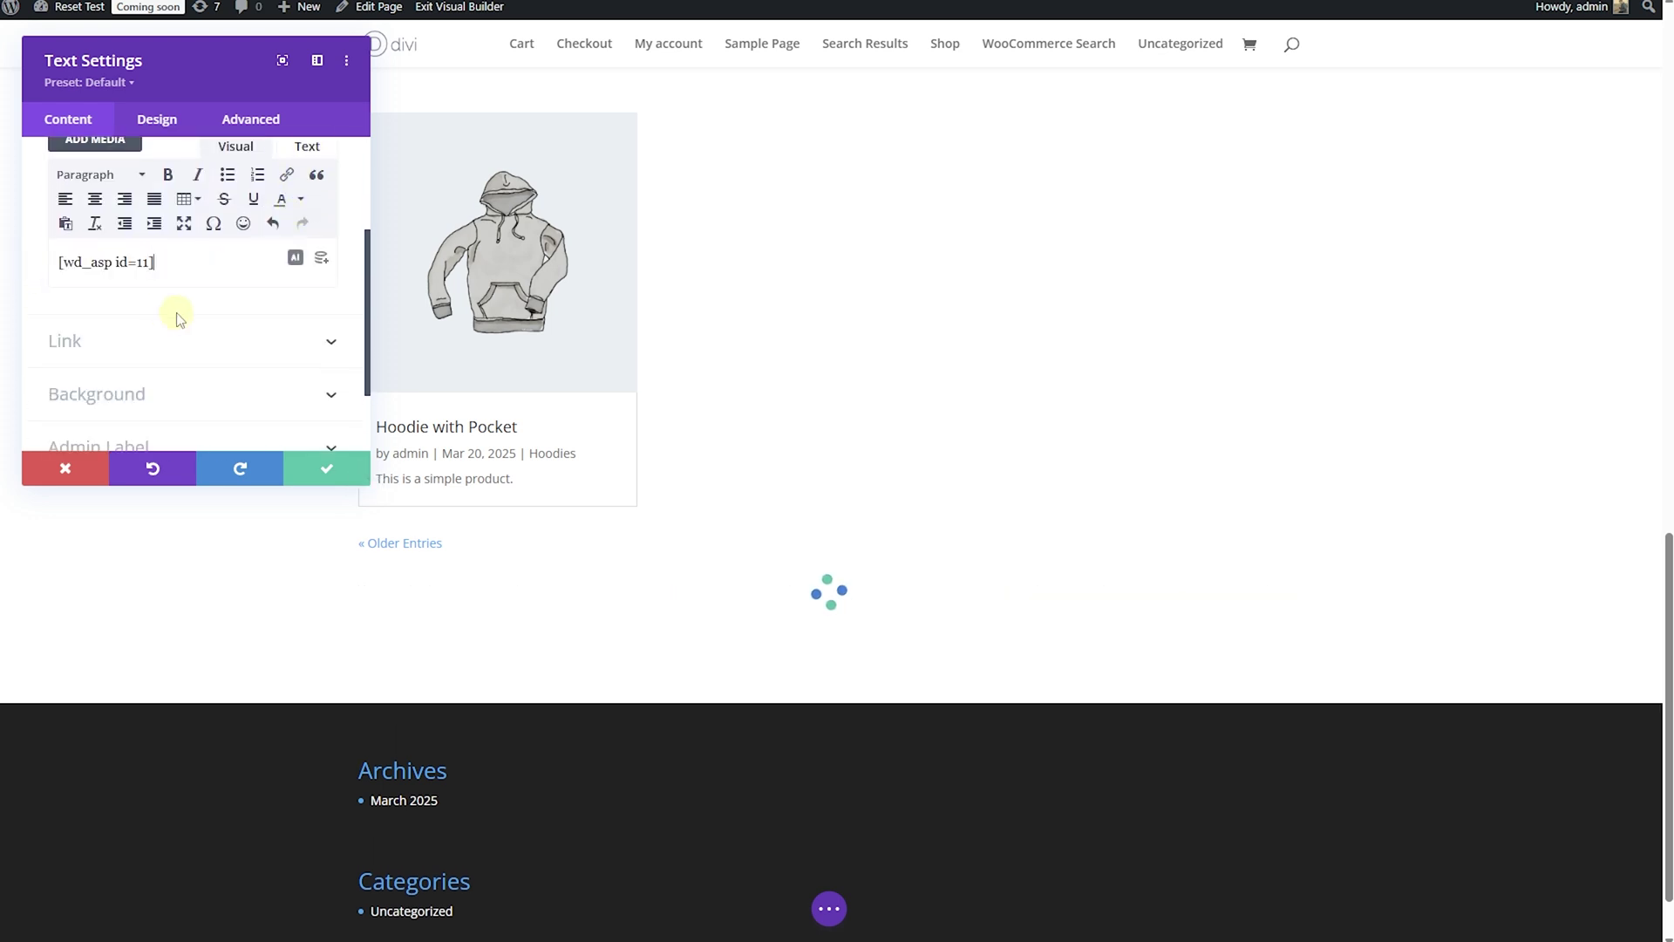
pyautogui.click(326, 469)
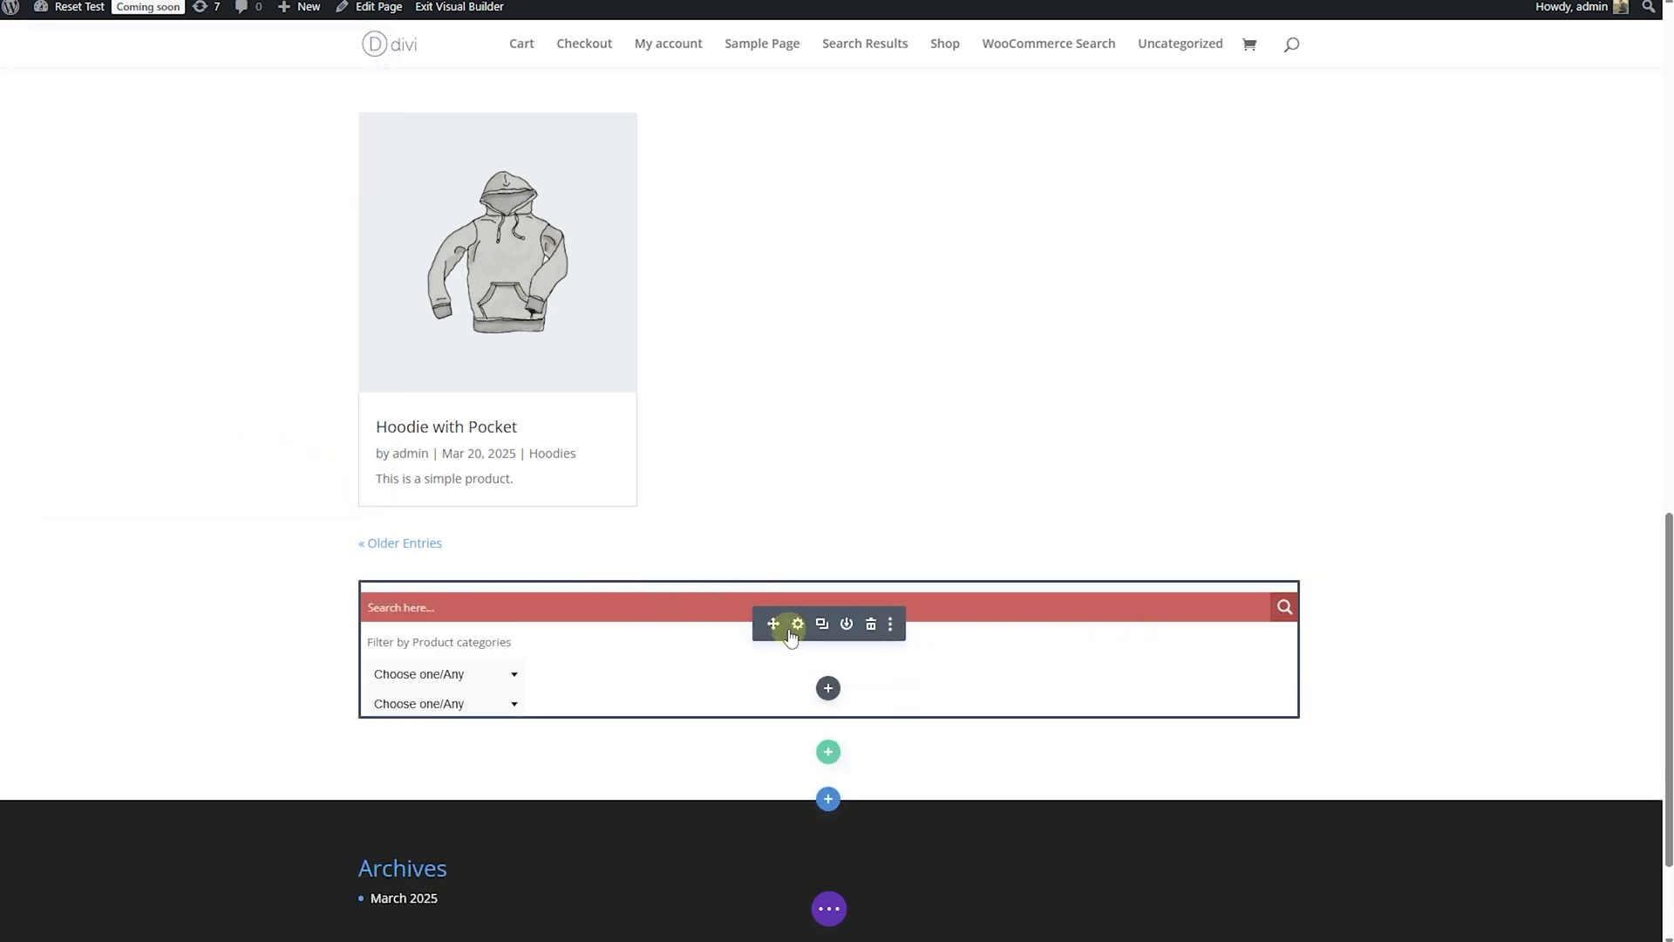
# Drag the search module above the Blog product grid and publish the page
pyautogui.moveTo(772, 623); pyautogui.dragTo(781, 165)
pyautogui.scroll(15, 747, 385)
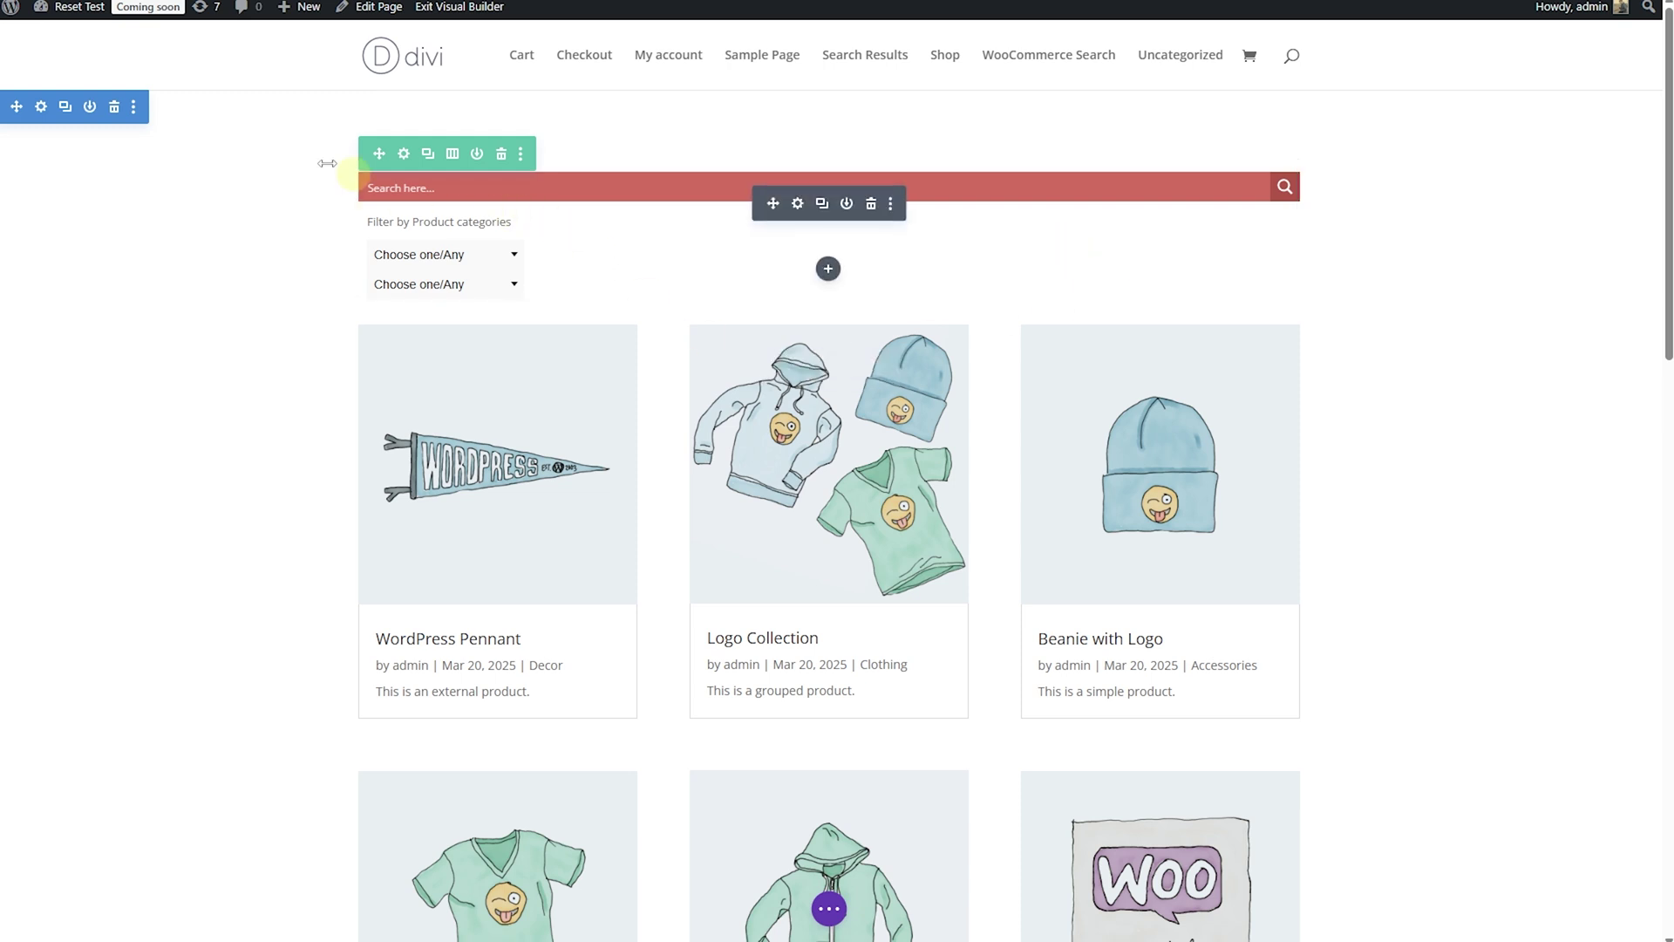
pyautogui.click(833, 909)
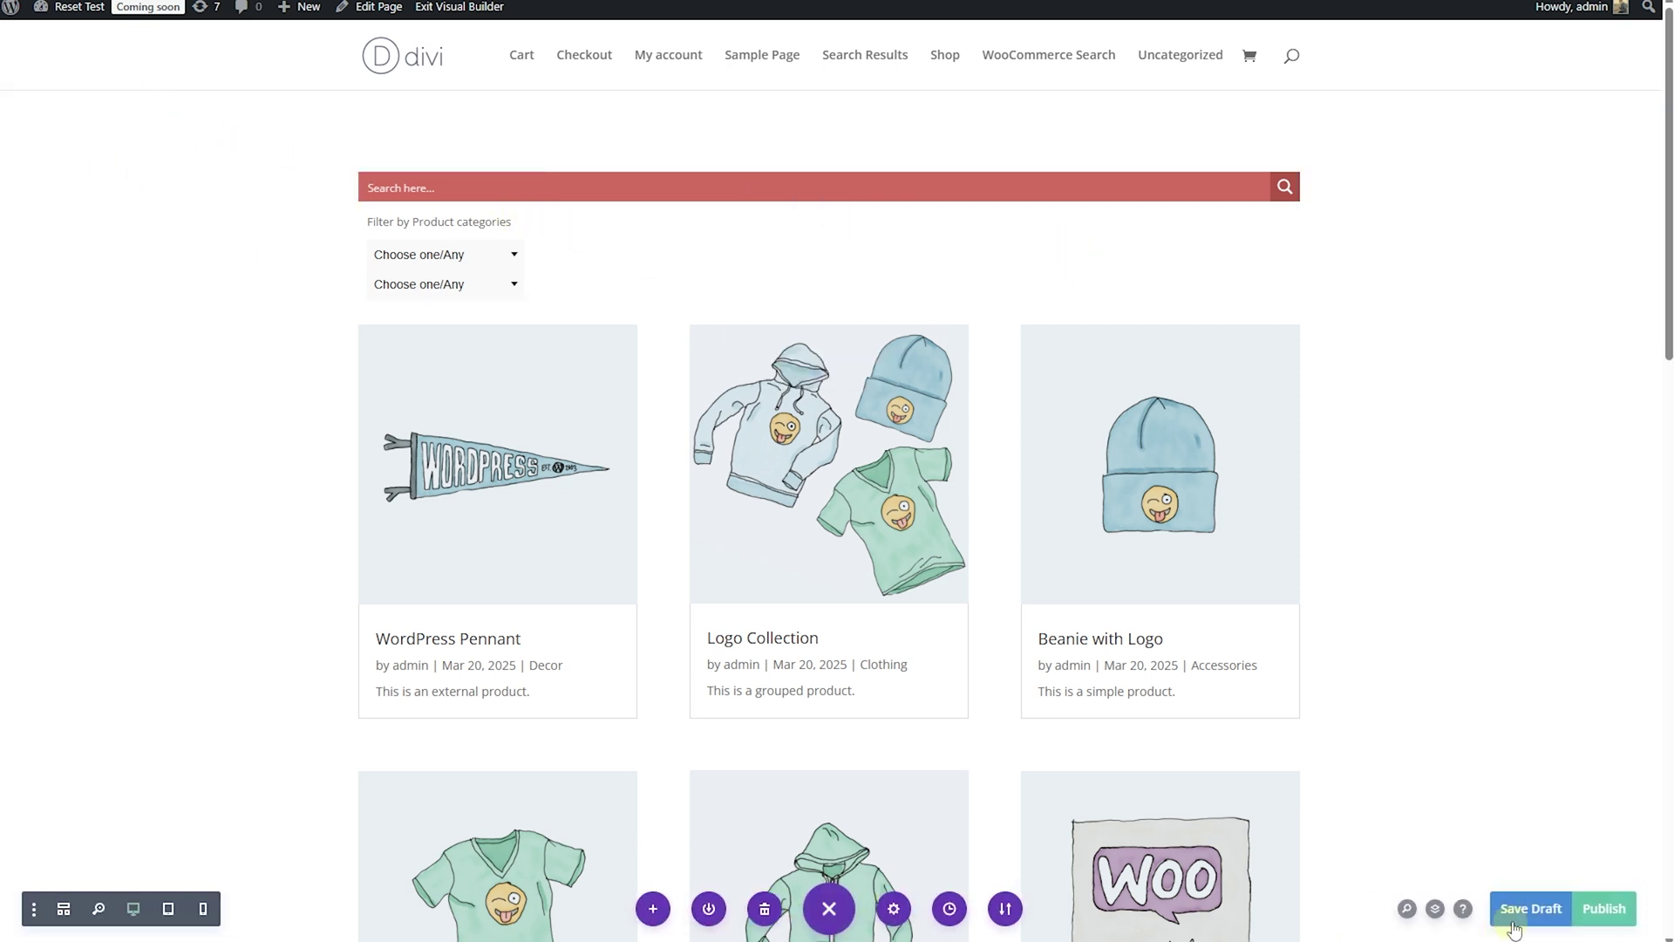
pyautogui.click(1587, 910)
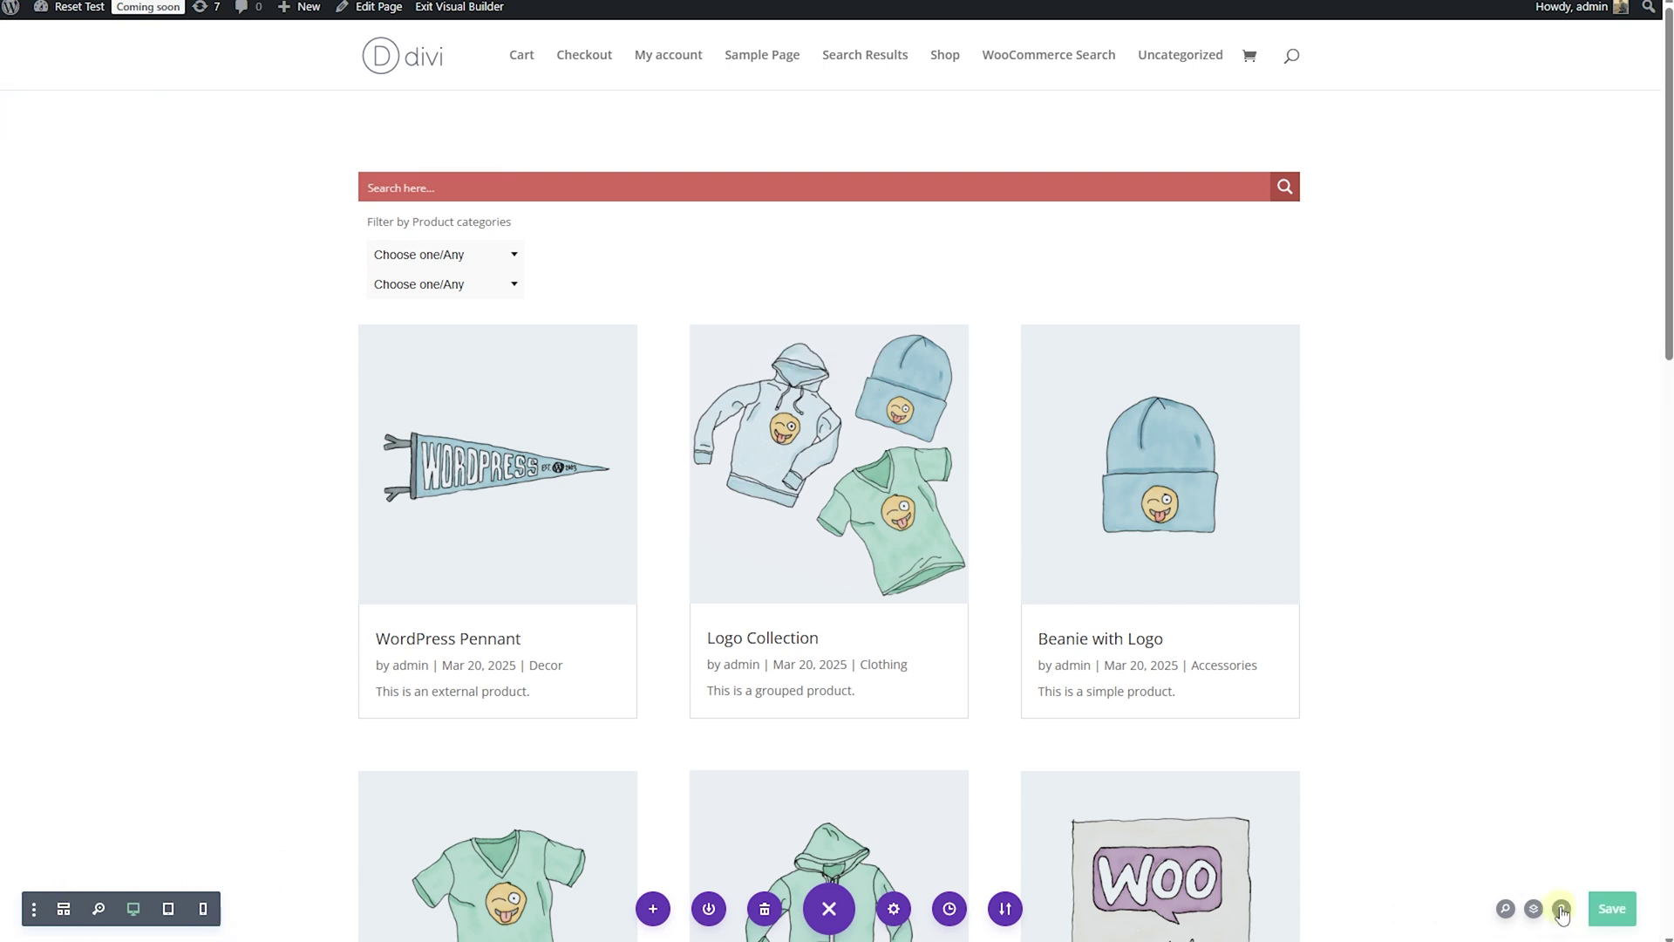
# View the untitled Divi page (#128) on the live site from the Pages list
pyautogui.click(835, 234)
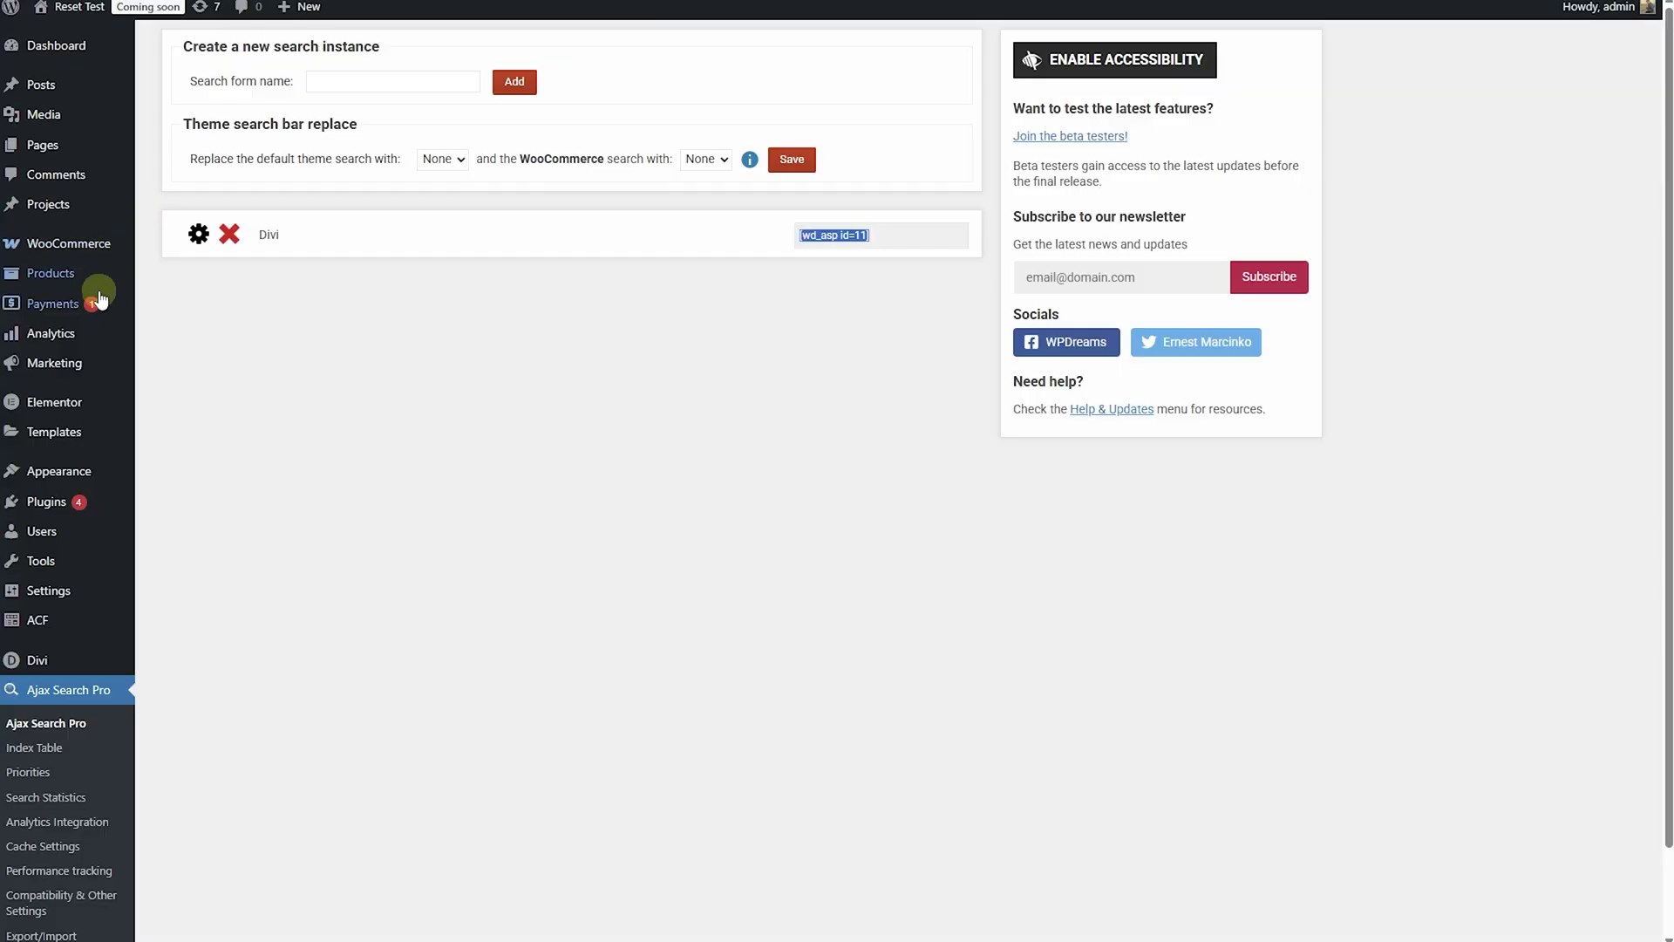
pyautogui.moveTo(61, 214)
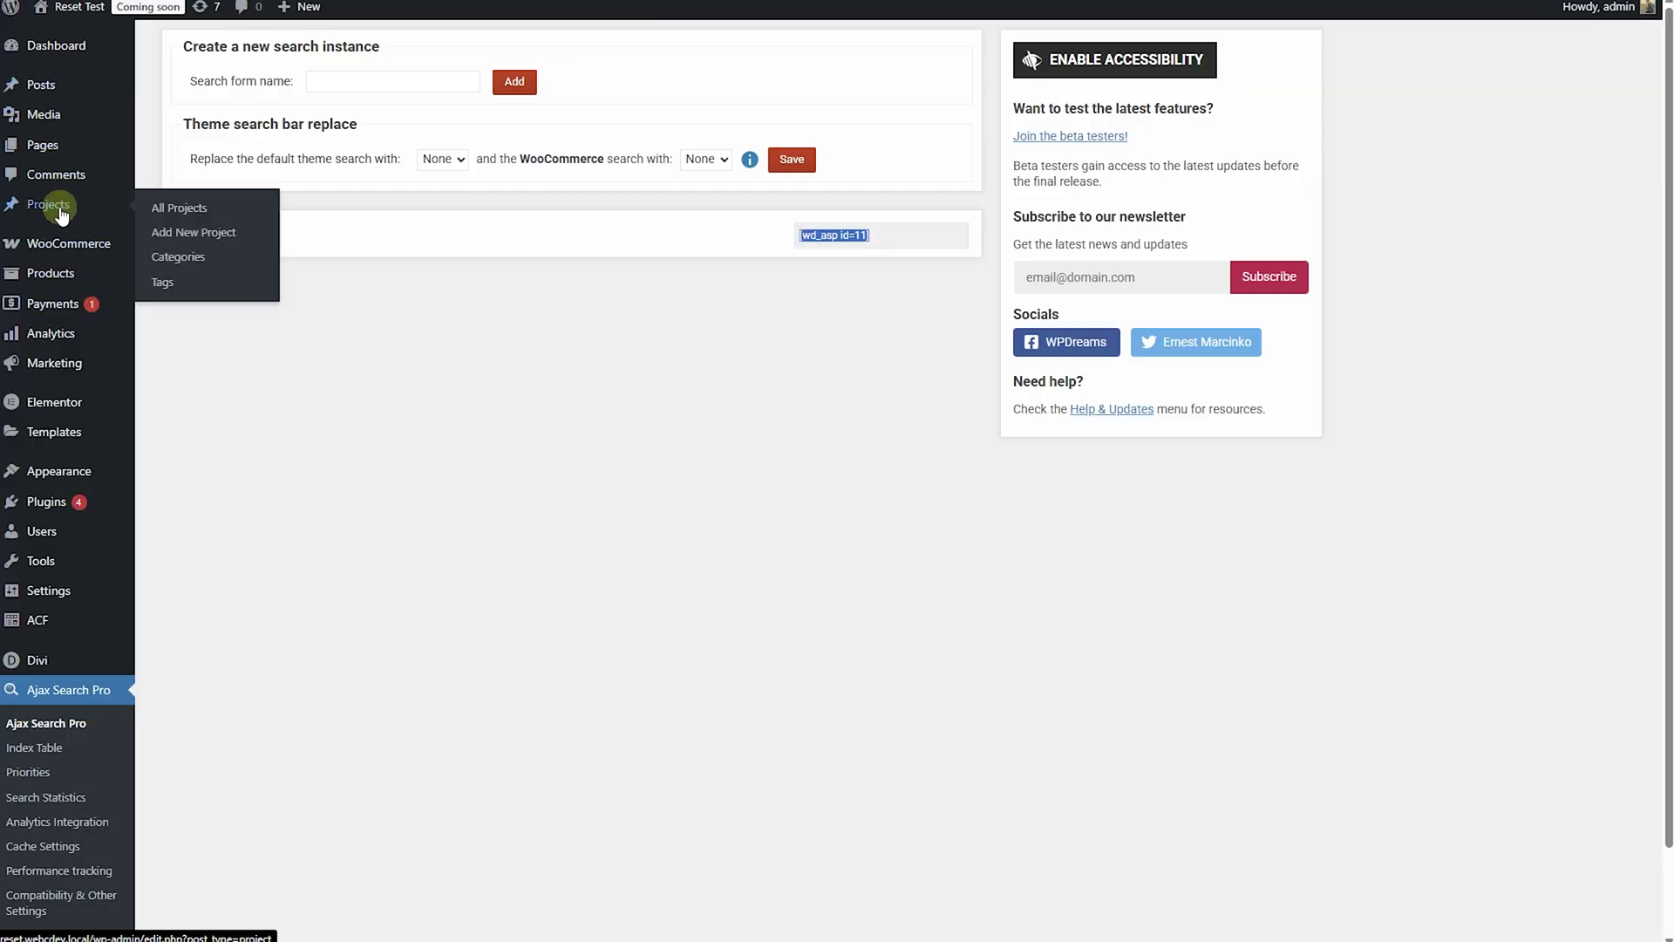
pyautogui.click(42, 145)
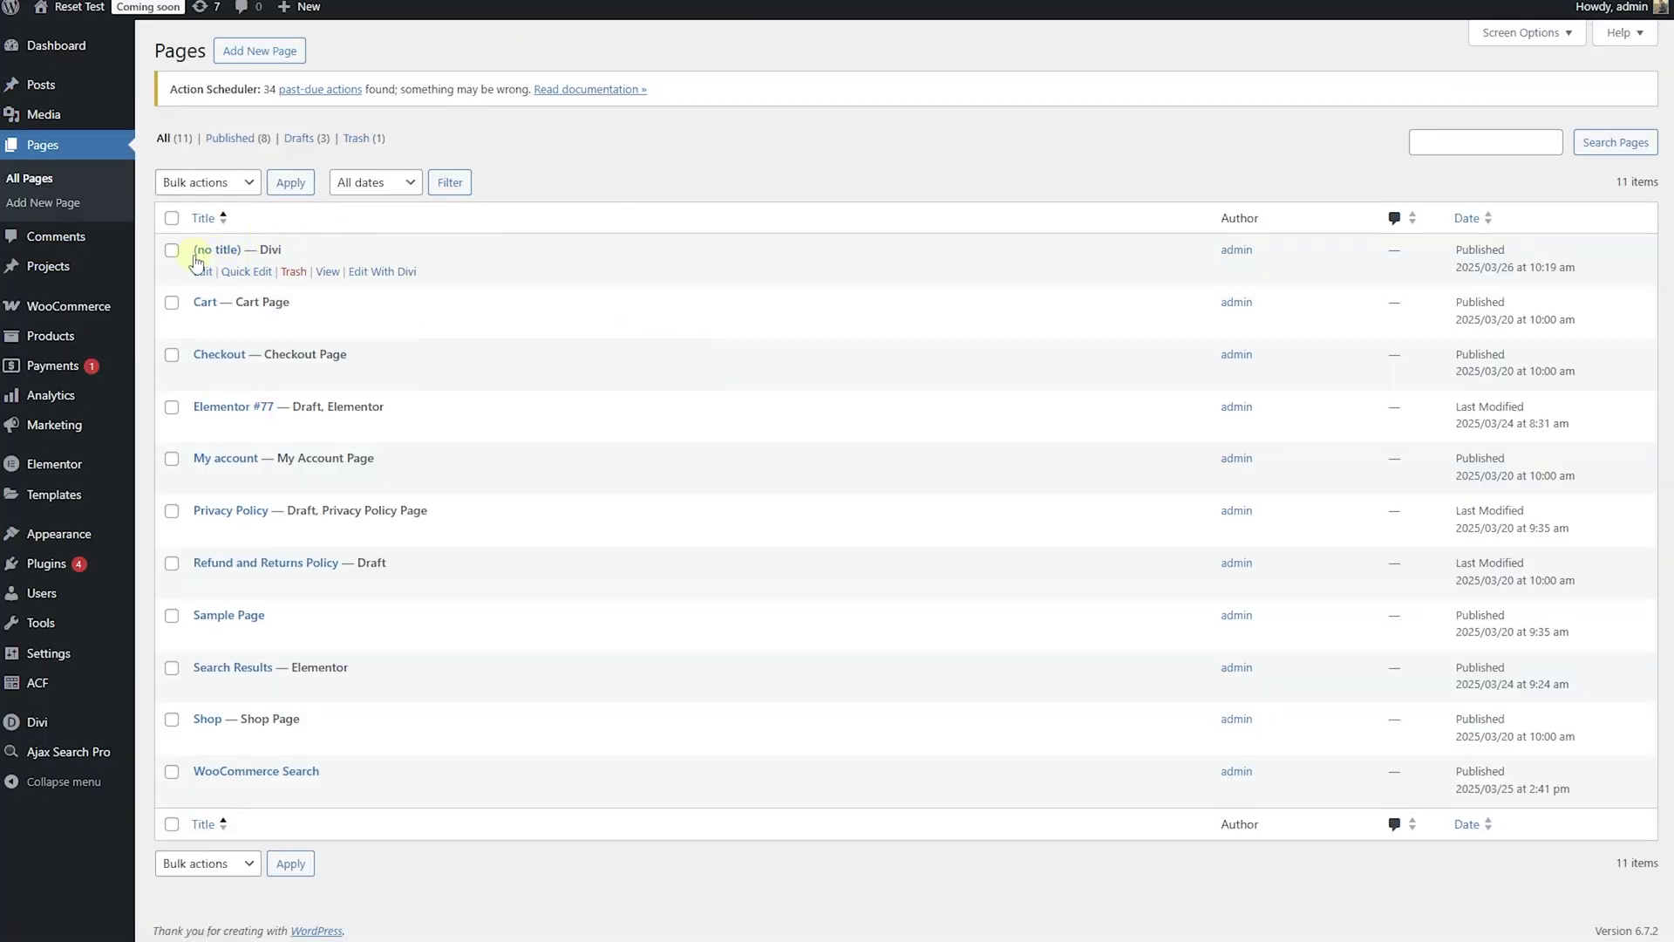
pyautogui.click(327, 271)
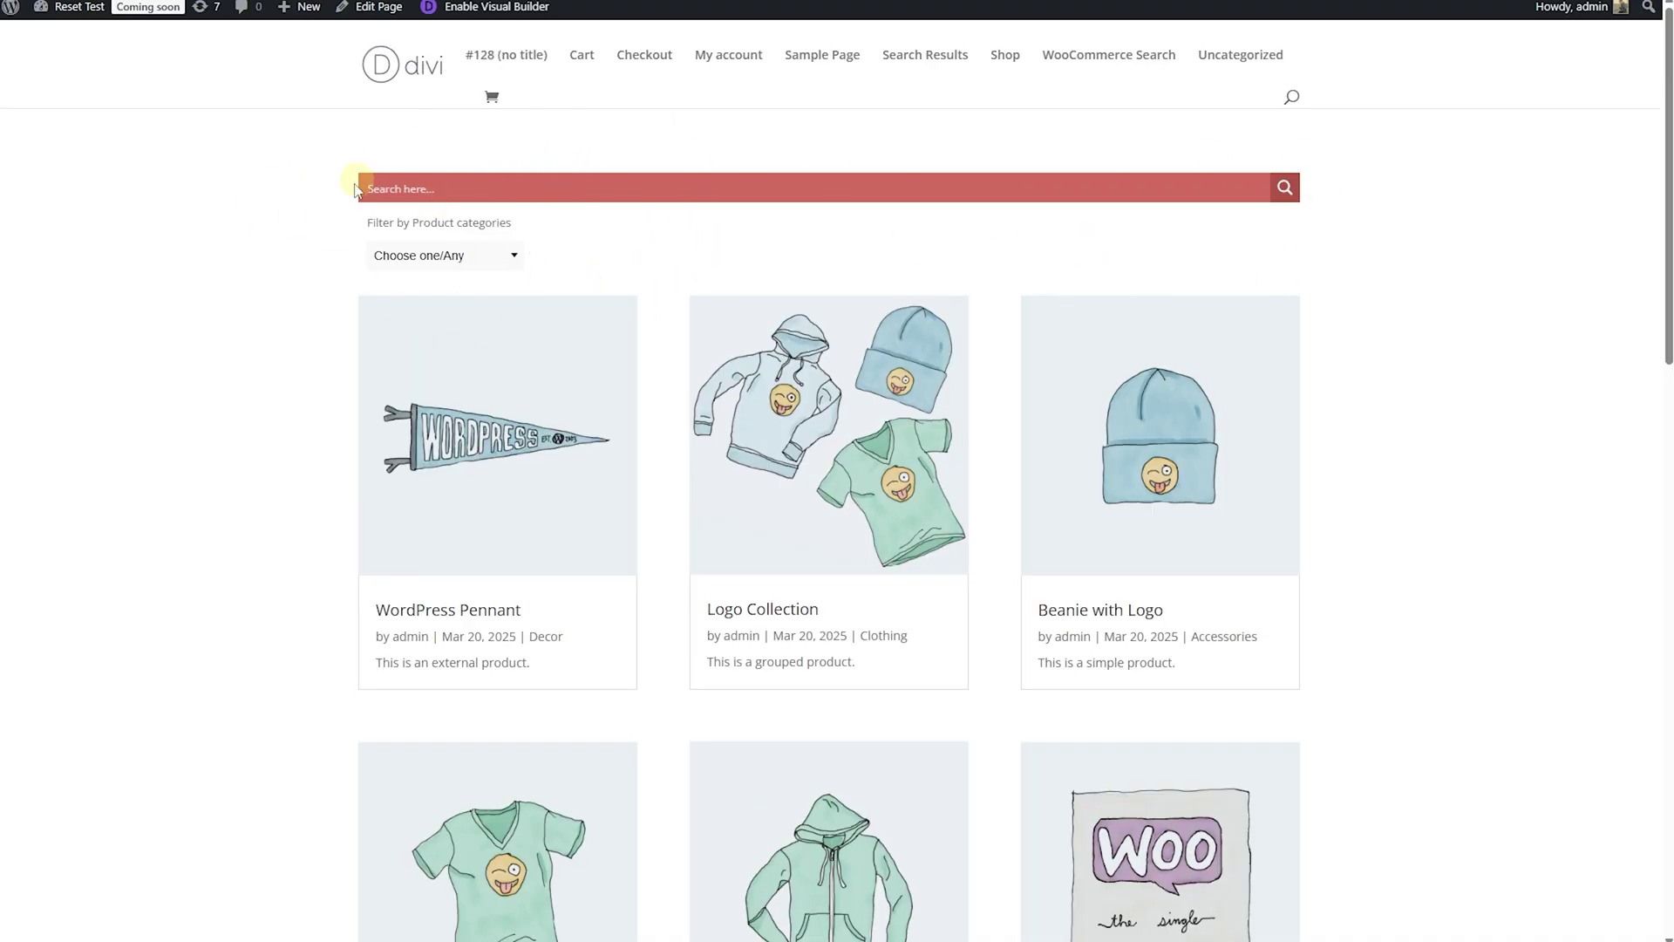
# Filter the product grid by the Hoodies category, then by Accessories
pyautogui.click(490, 254)
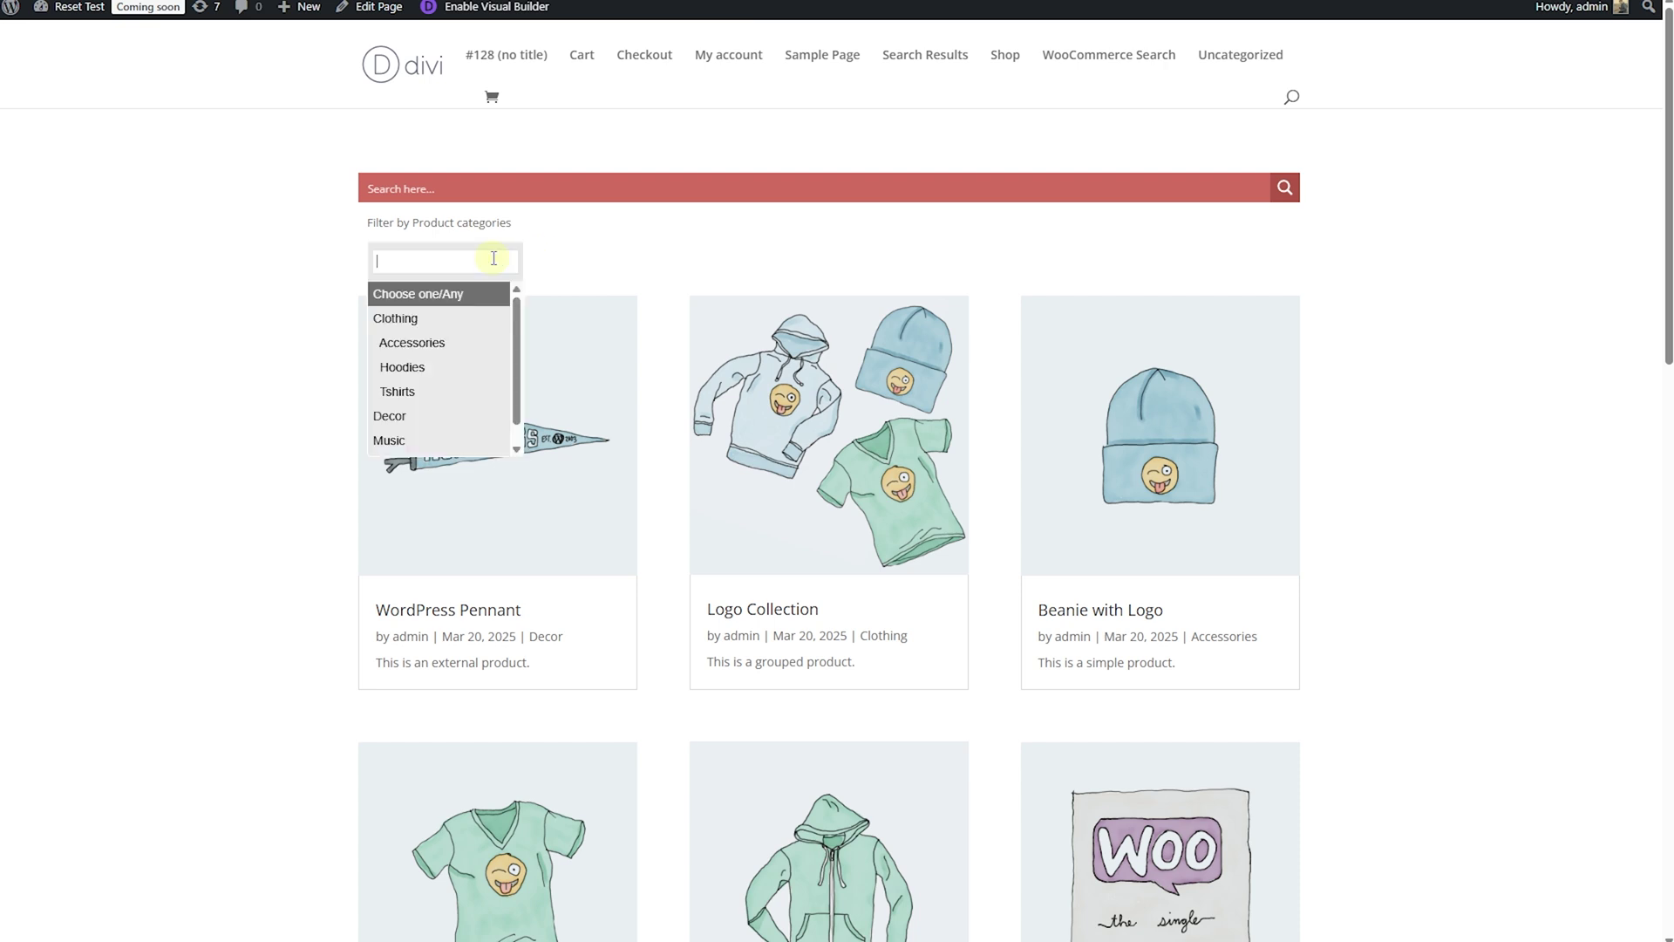
pyautogui.click(437, 362)
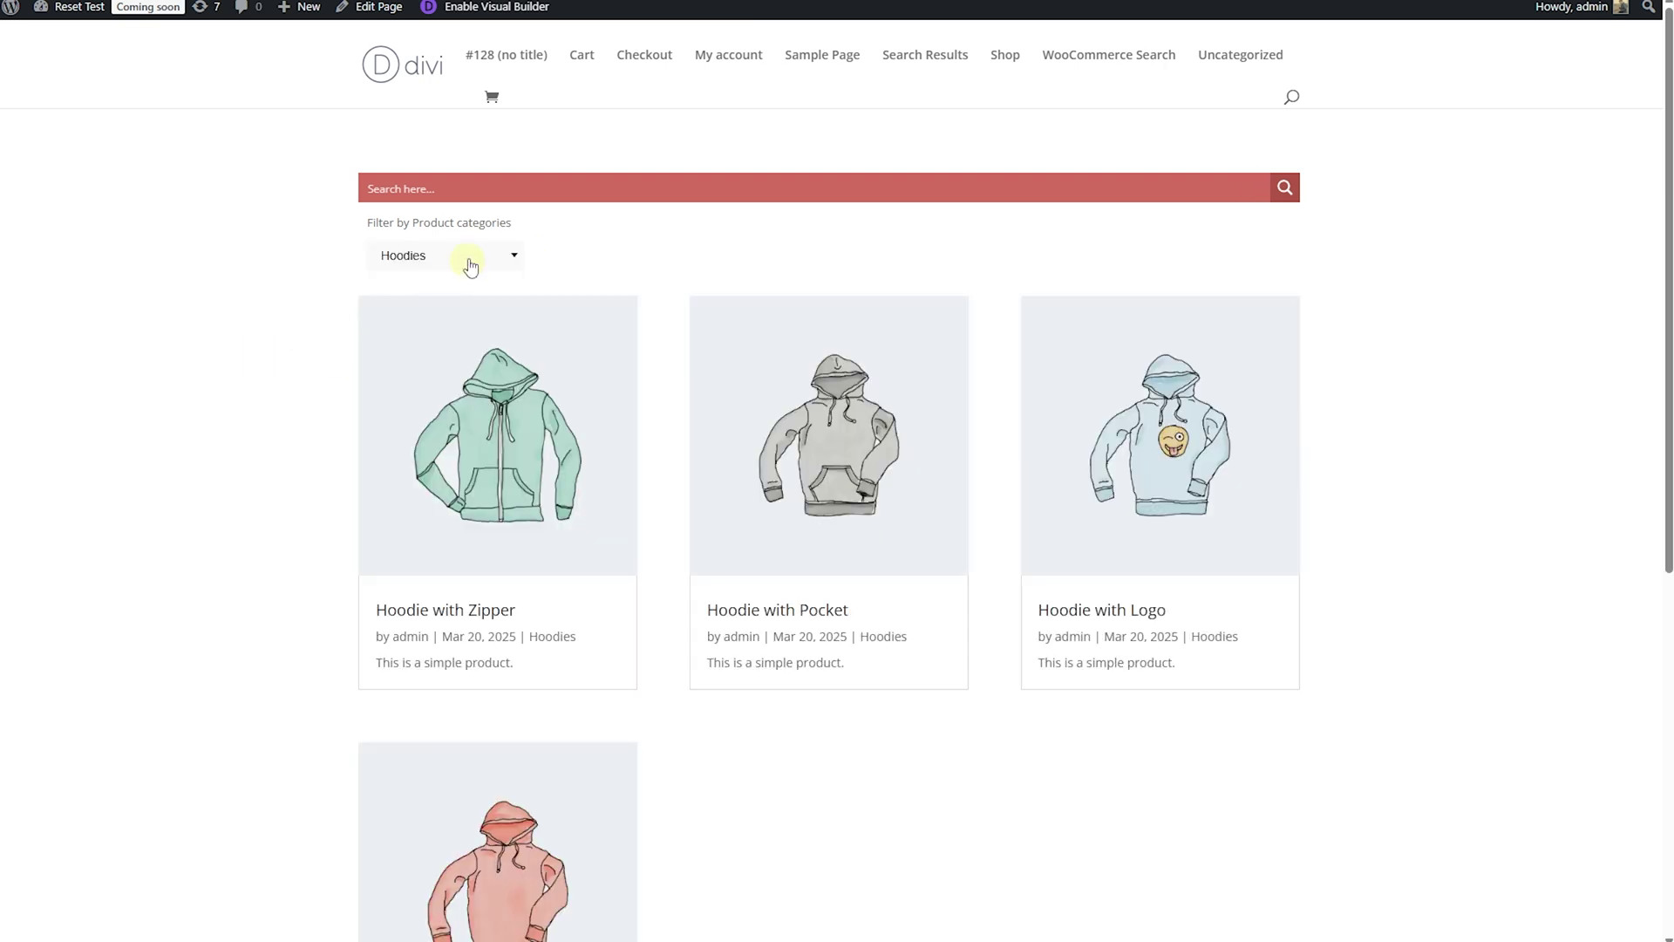
pyautogui.click(471, 261)
pyautogui.click(427, 343)
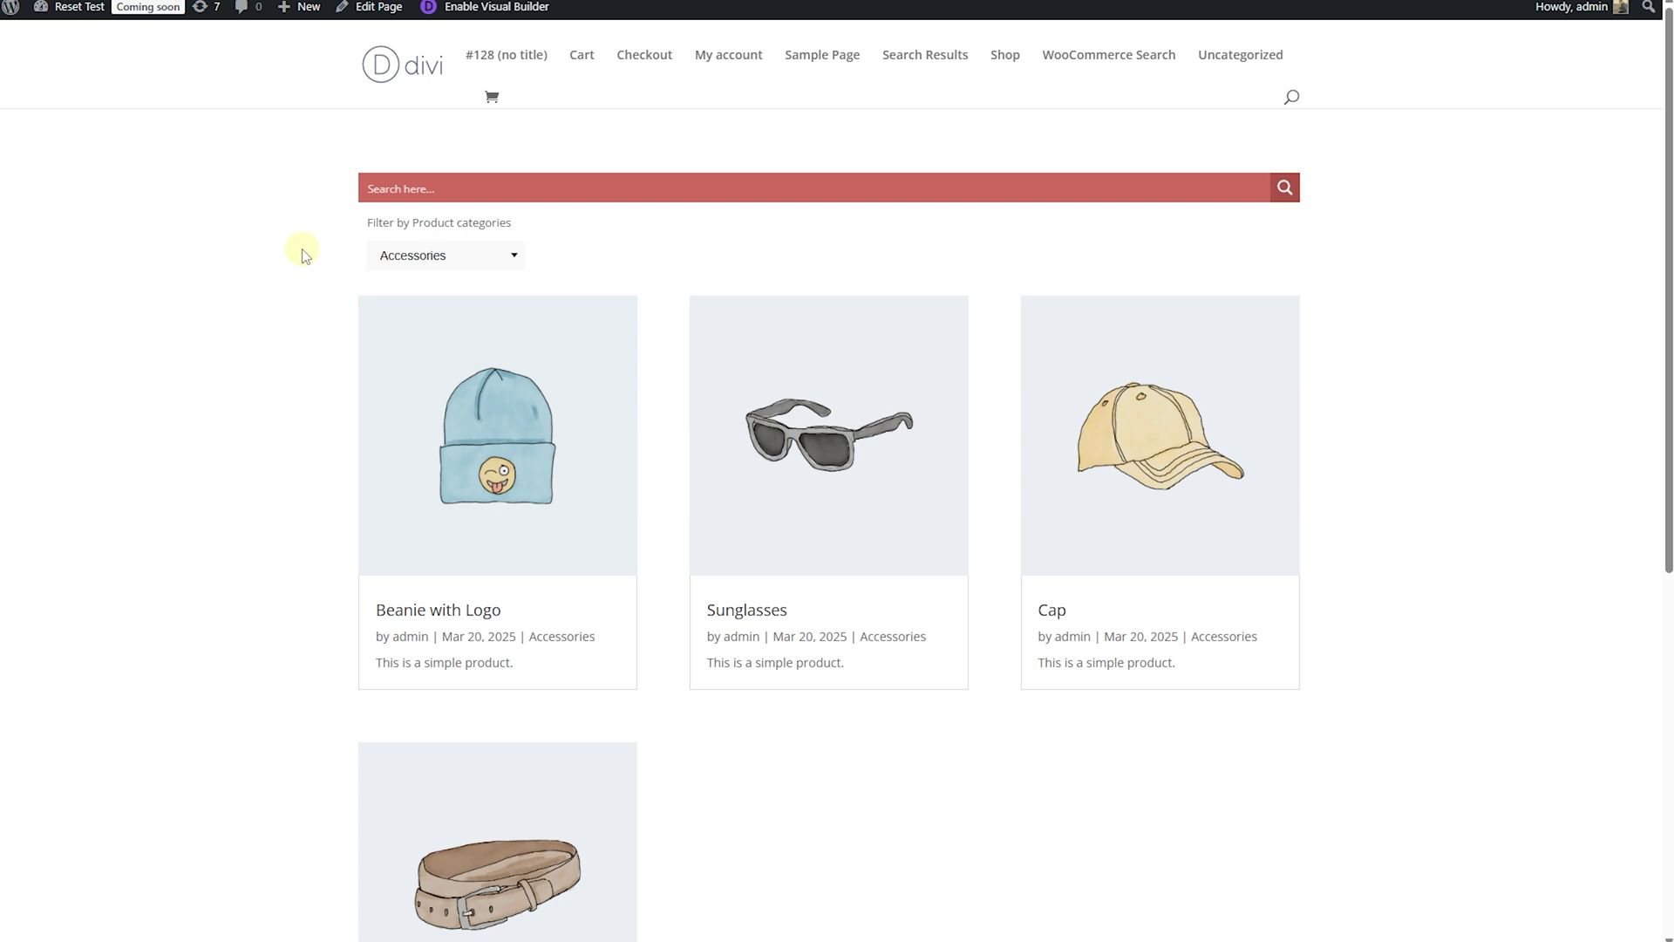
# Search the products for 'sung' and reset the category filter to Choose one/Any
pyautogui.click(543, 181)
pyautogui.write('sung')
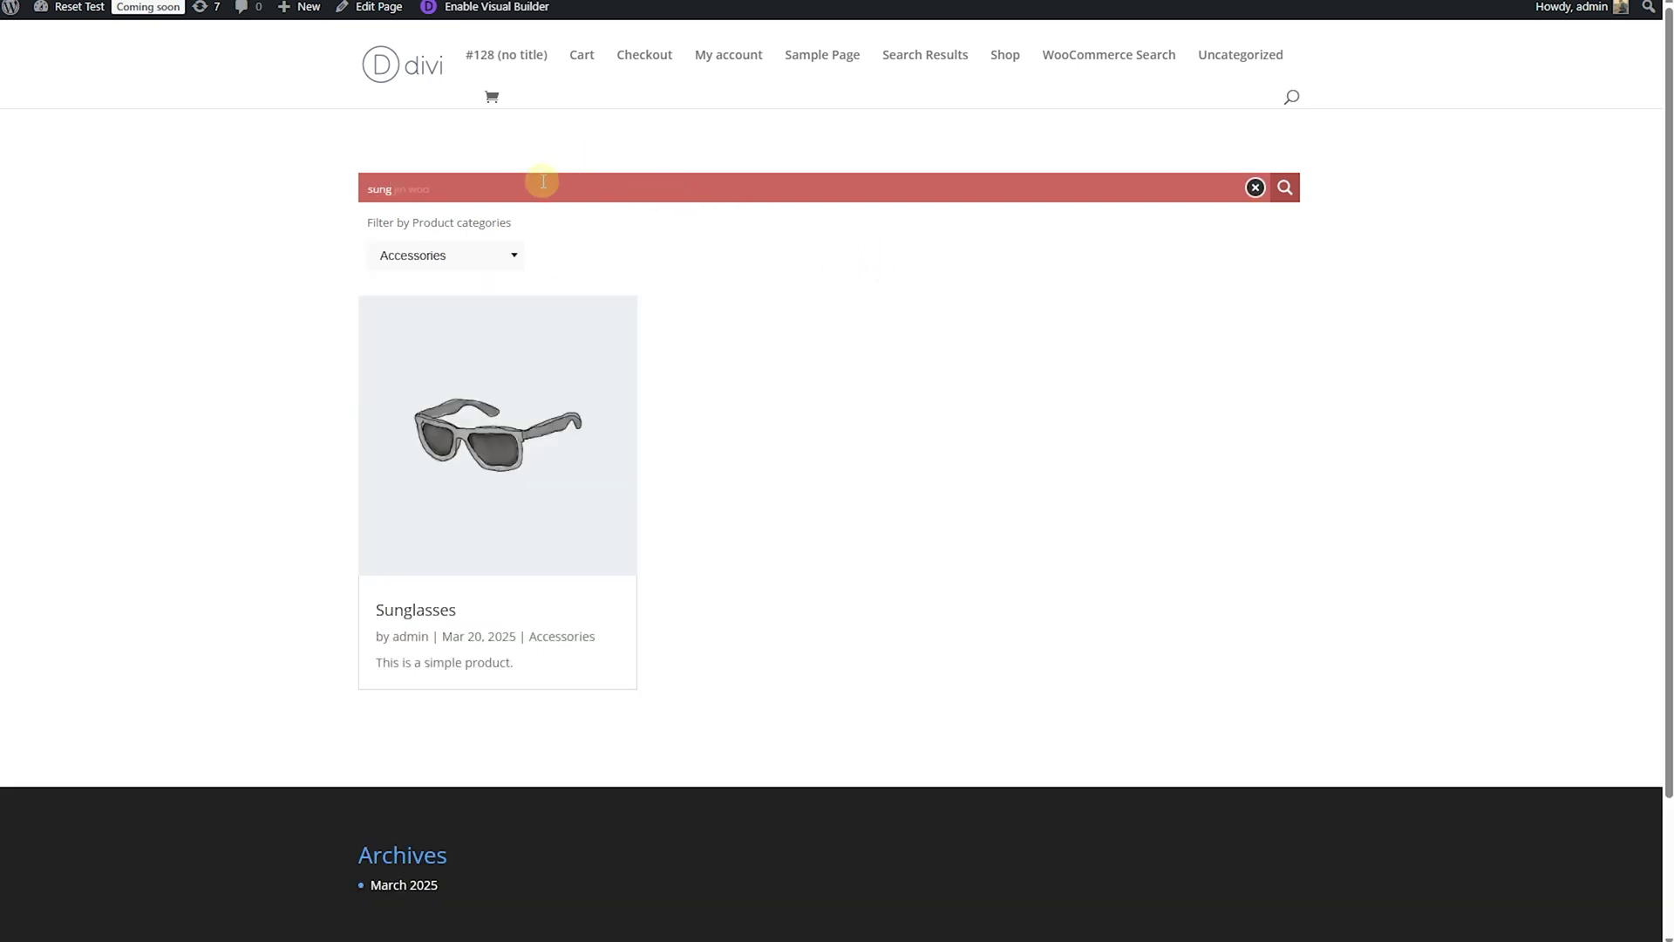
pyautogui.click(478, 253)
pyautogui.click(461, 289)
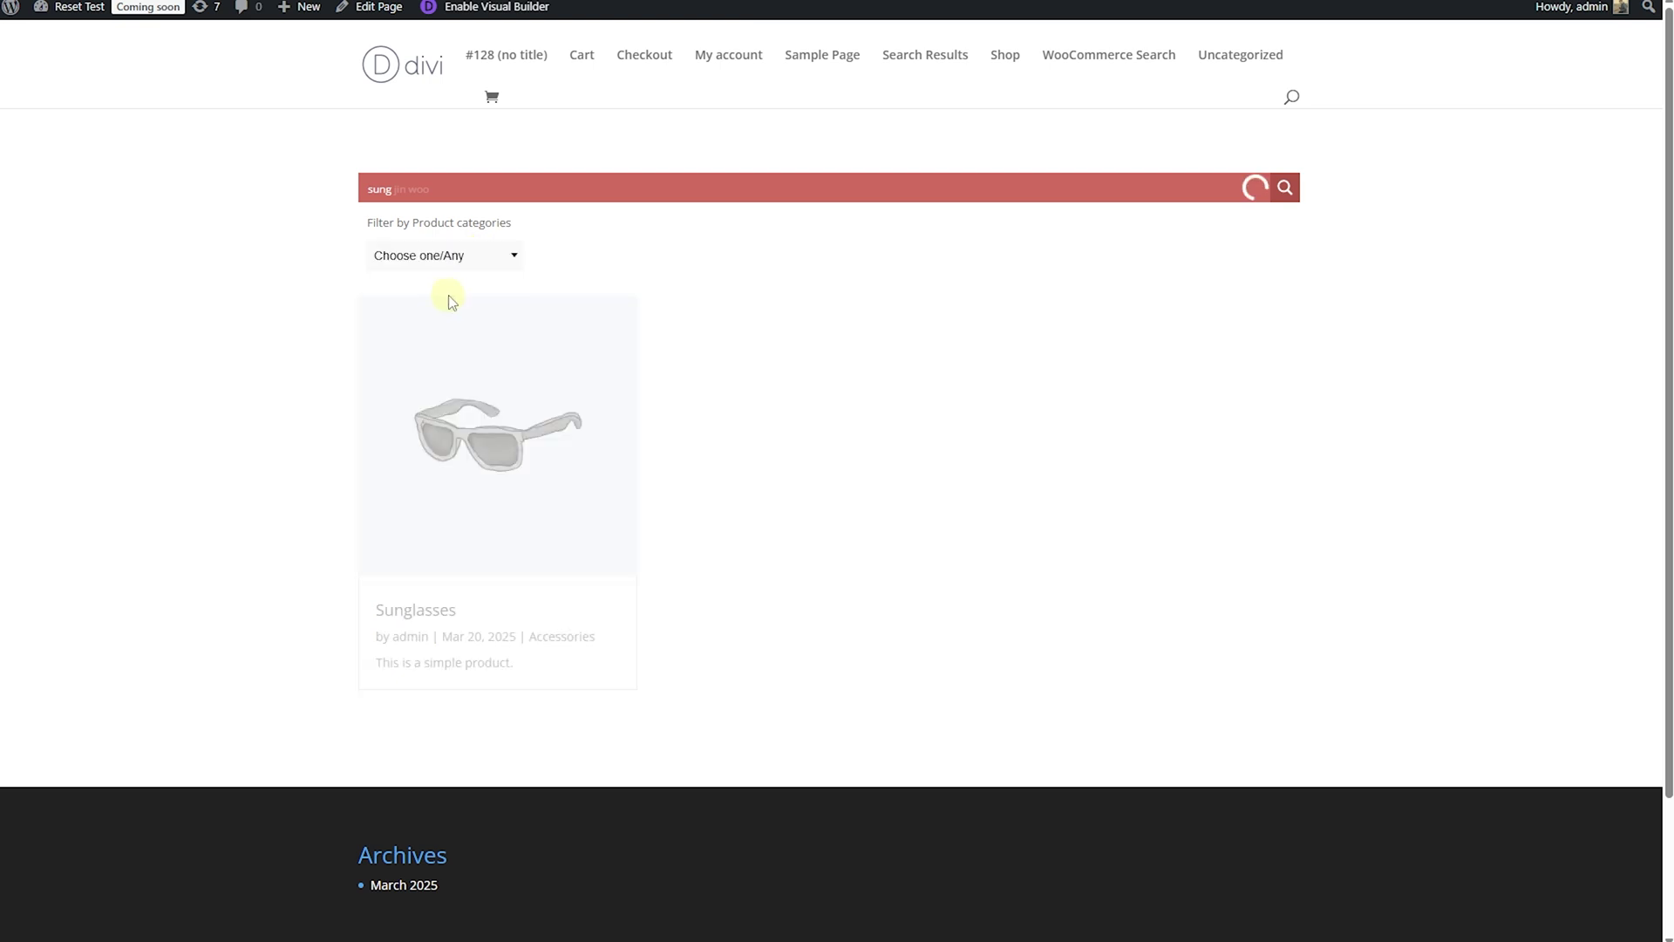
# Replace the search text with 'logo' to show only logo products like Logo Collection
pyautogui.moveTo(441, 190); pyautogui.dragTo(314, 194)
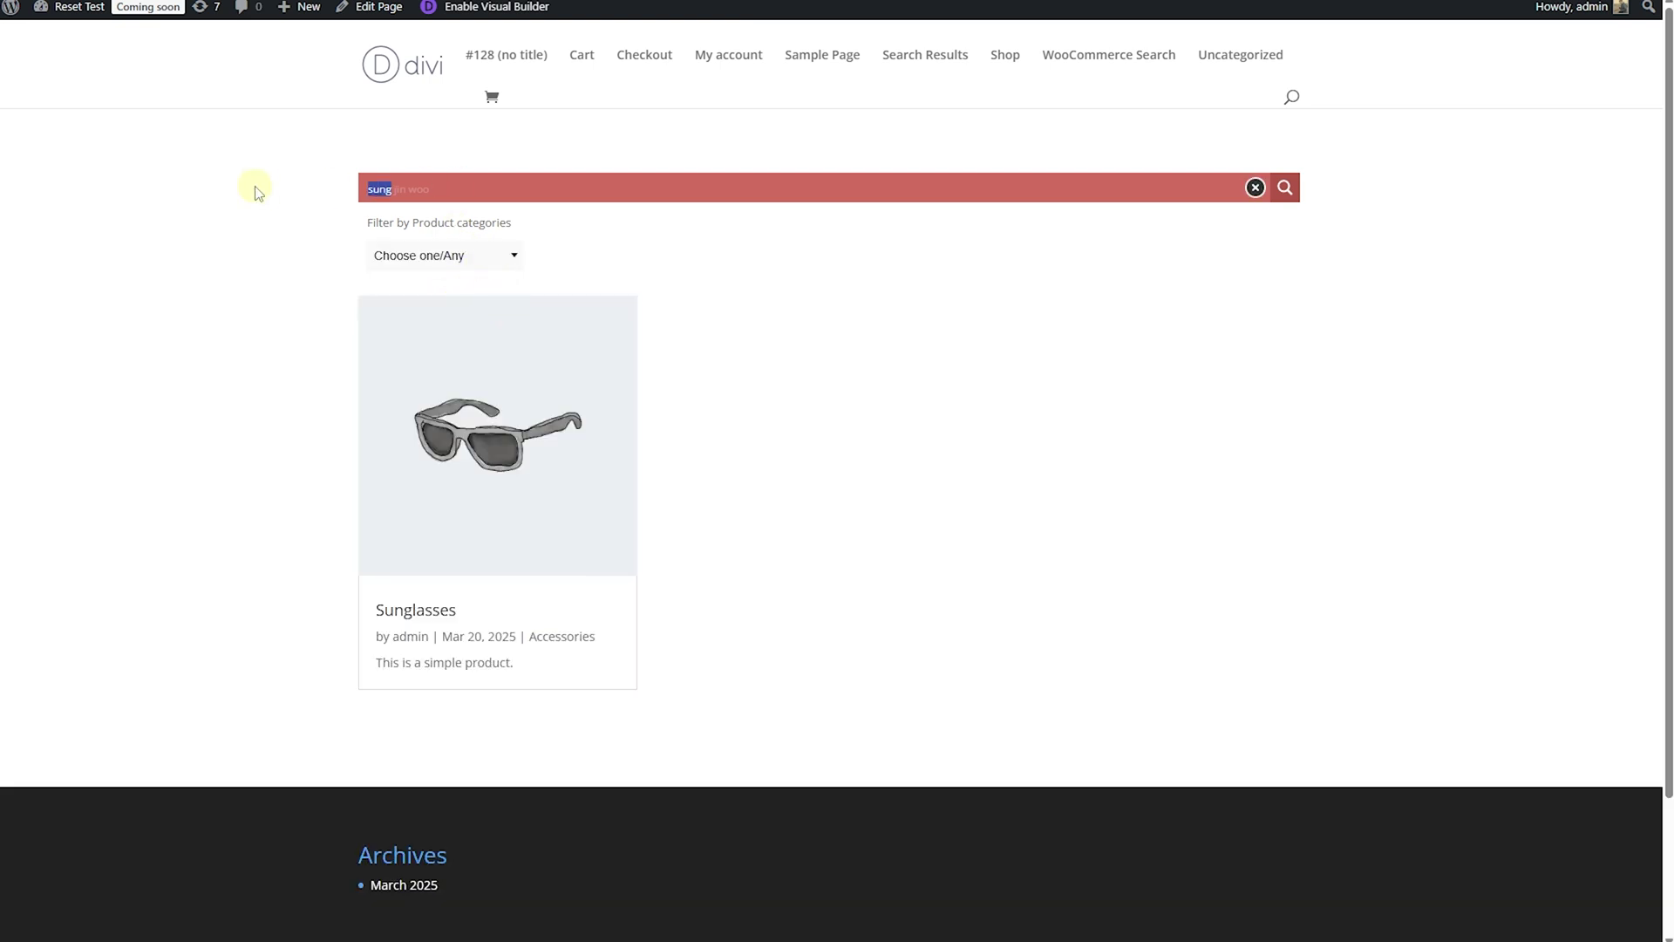
pyautogui.press('BackSpace')
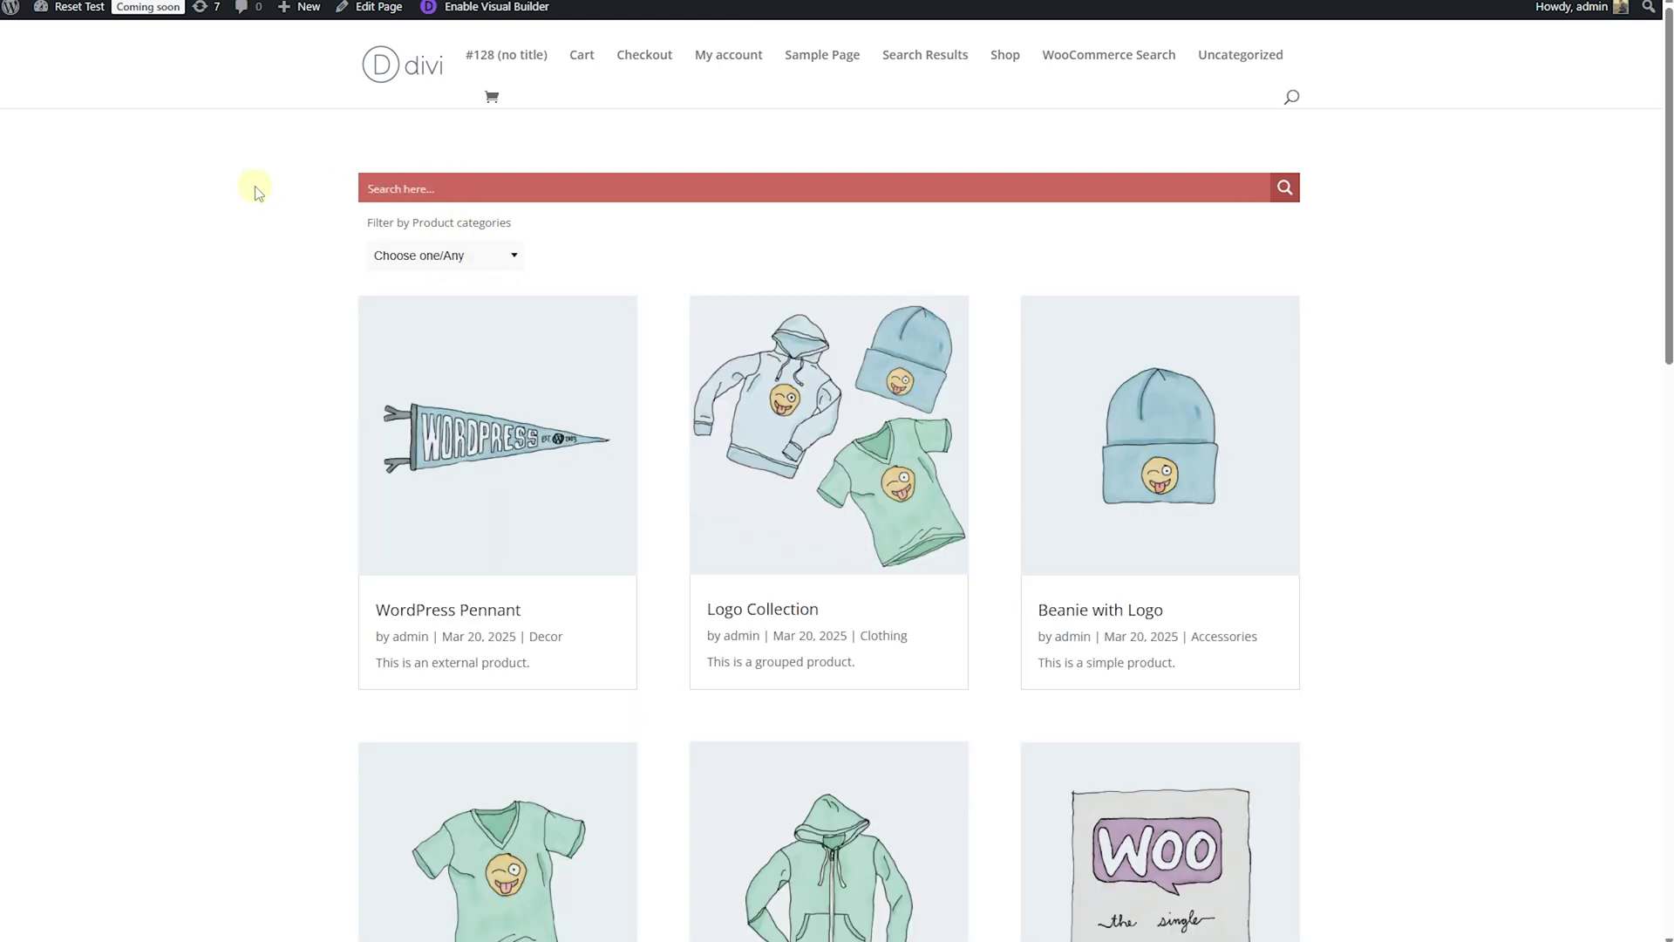
pyautogui.write('logo')
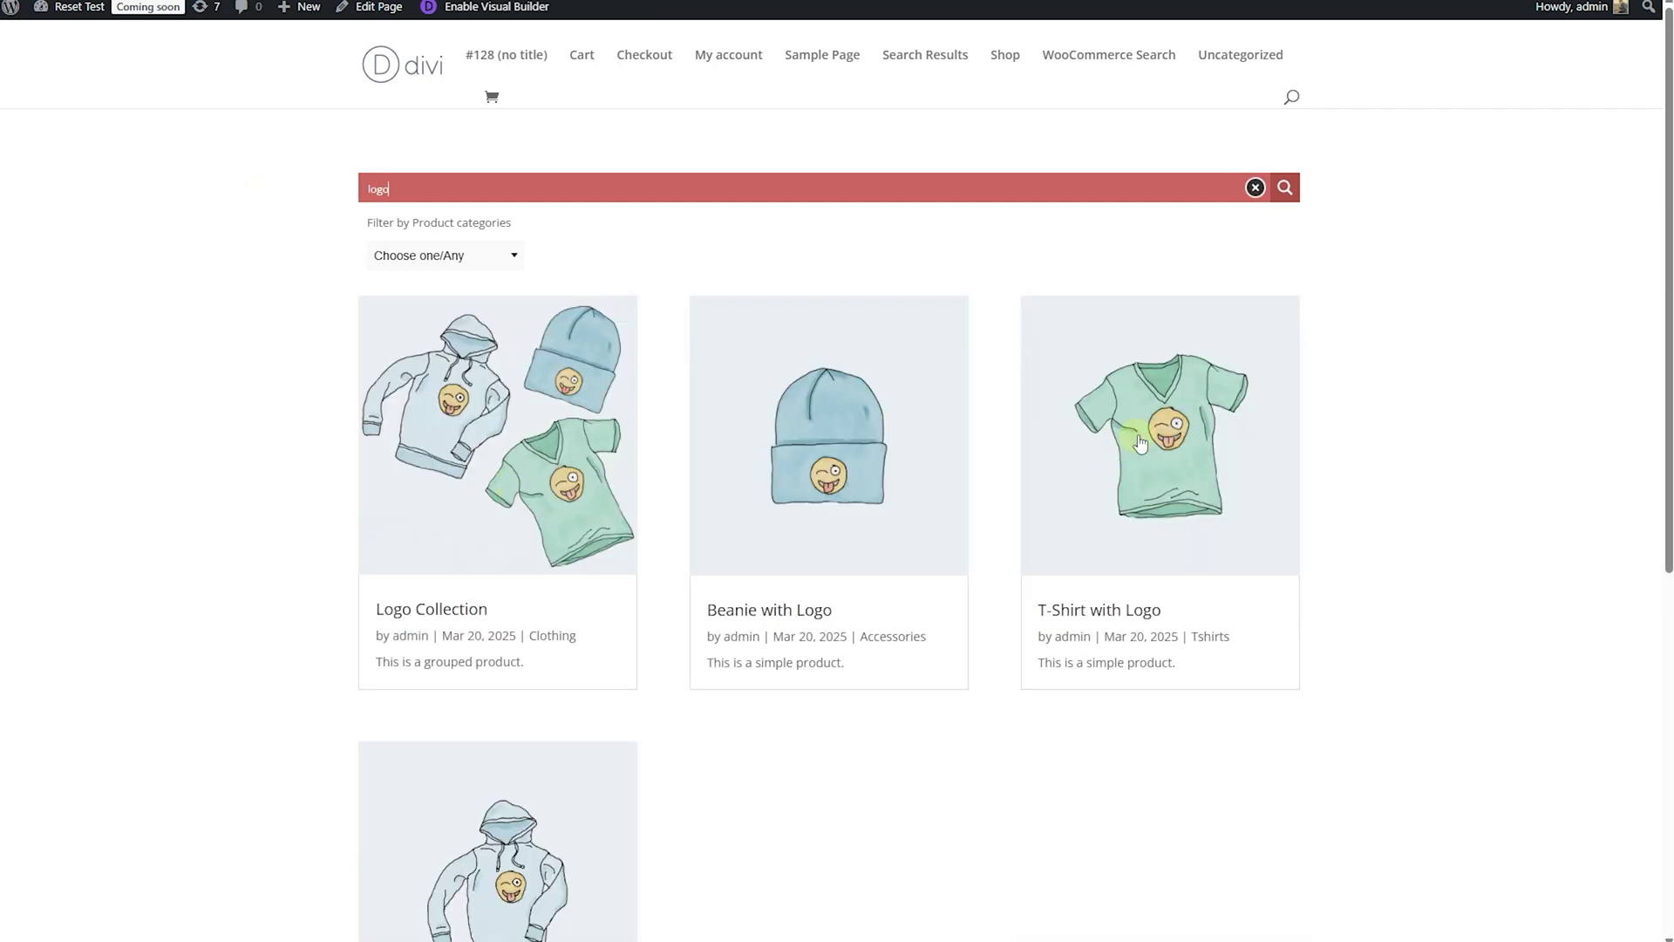
pyautogui.scroll(-4, 1280, 415)
pyautogui.scroll(4, 1282, 401)
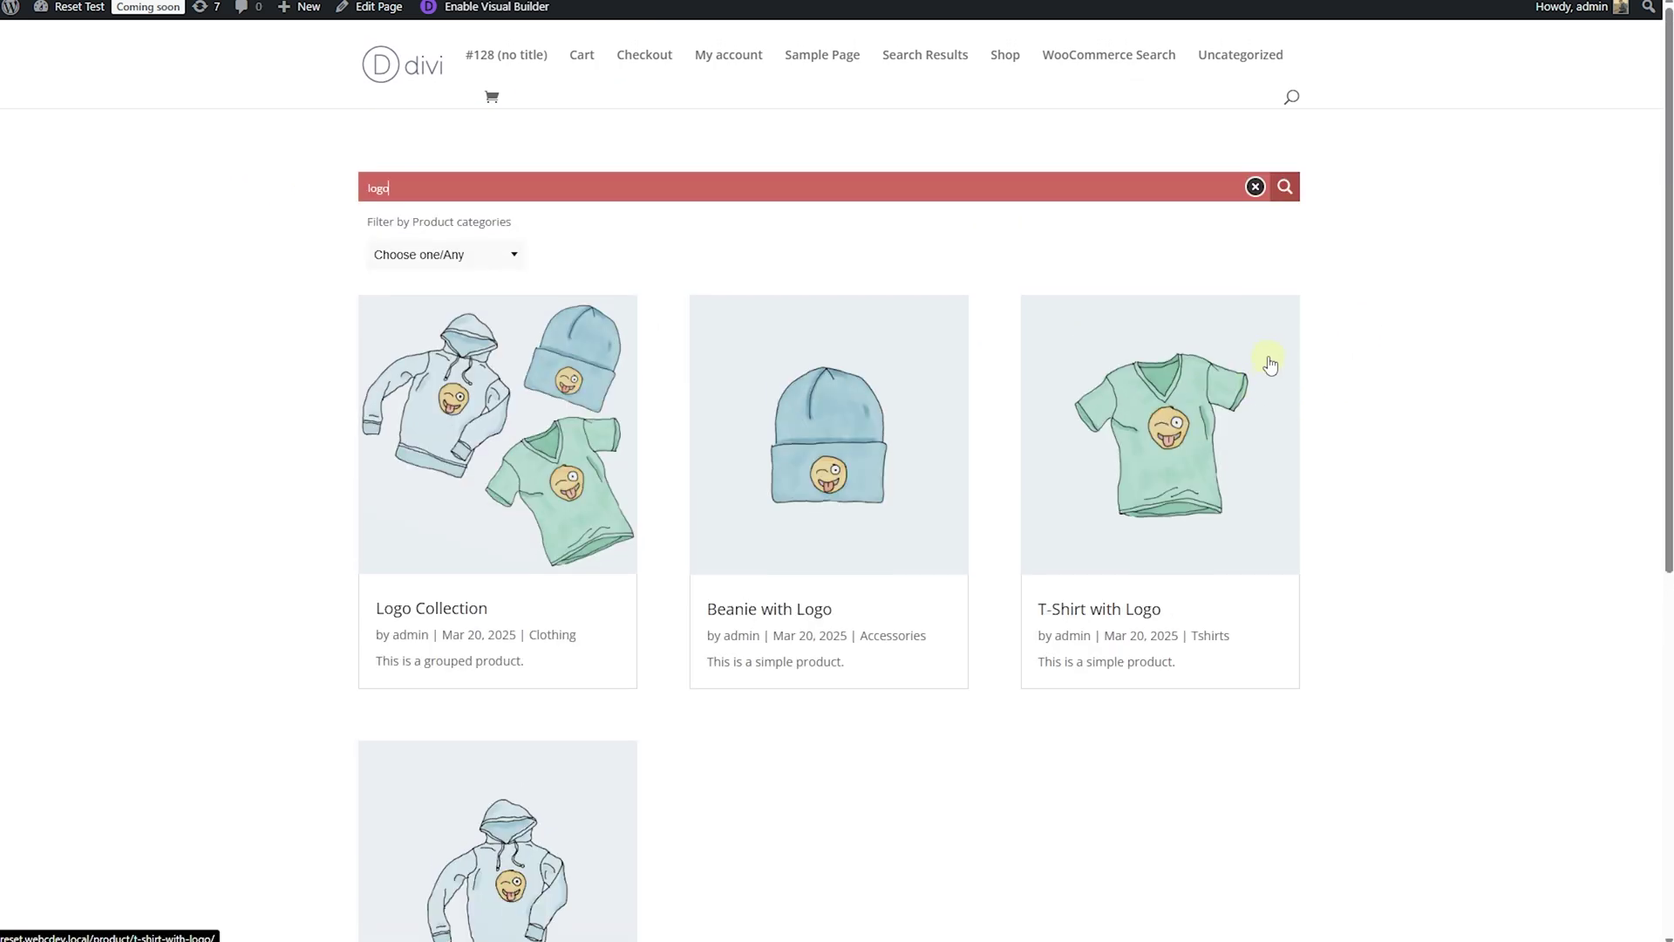